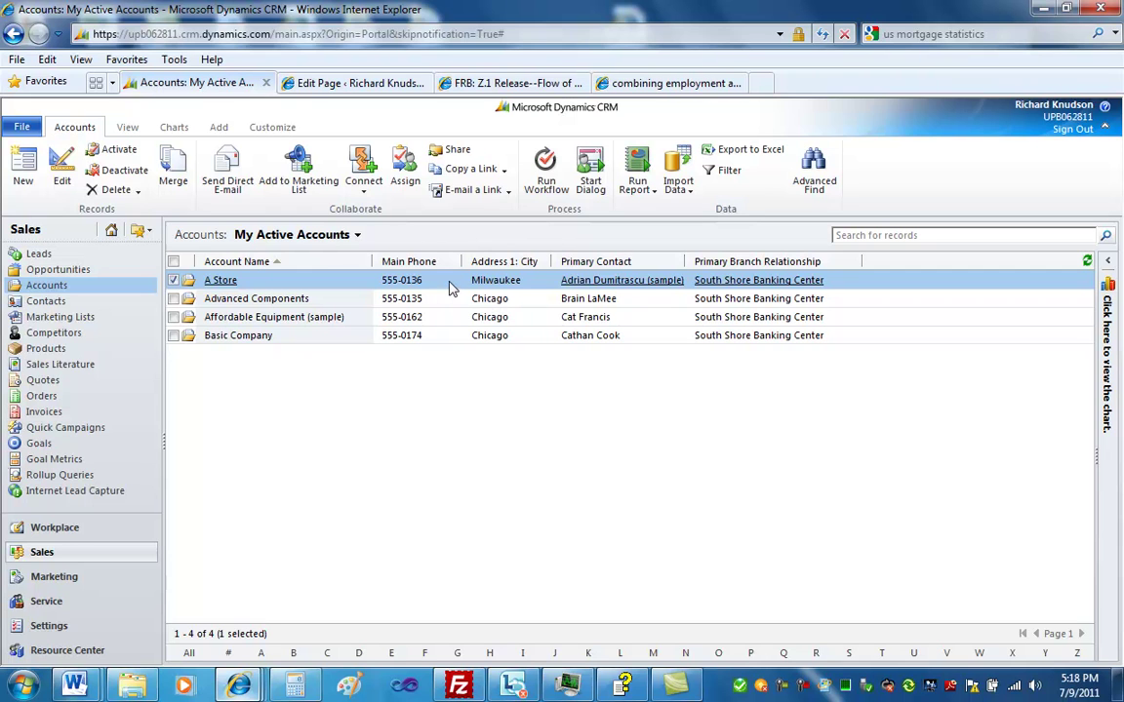
Bring up the My Active Accounts list of four accounts, including A Store, in the browser
left_click(676, 685)
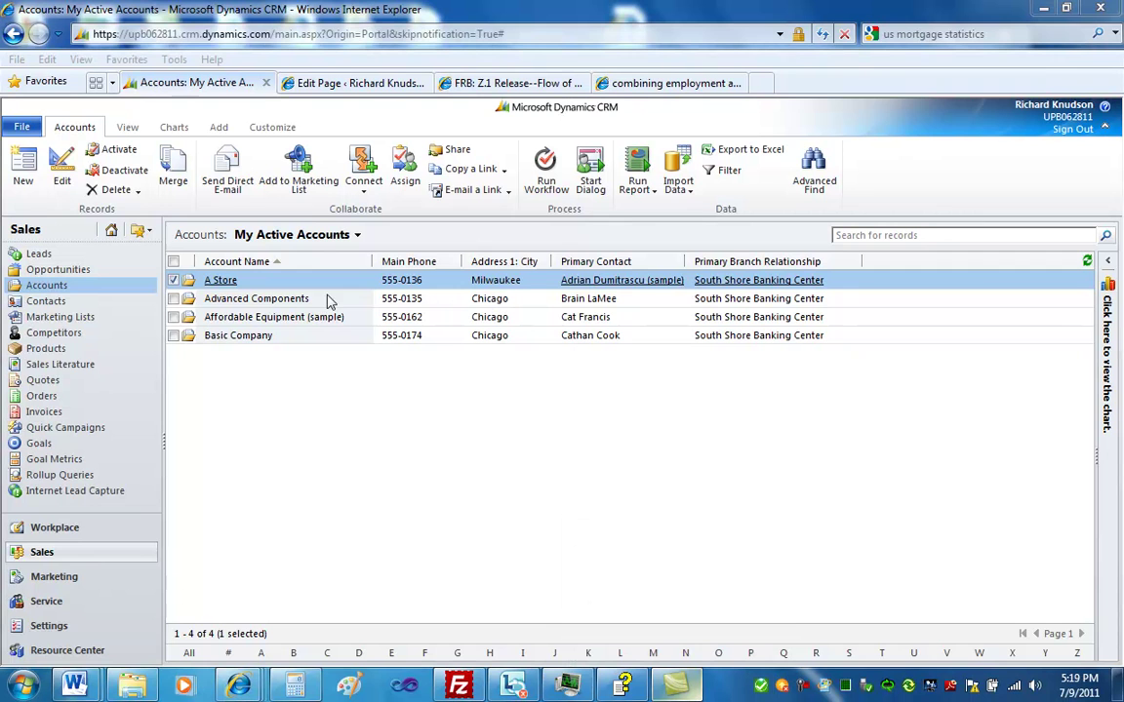
left_click(237, 287)
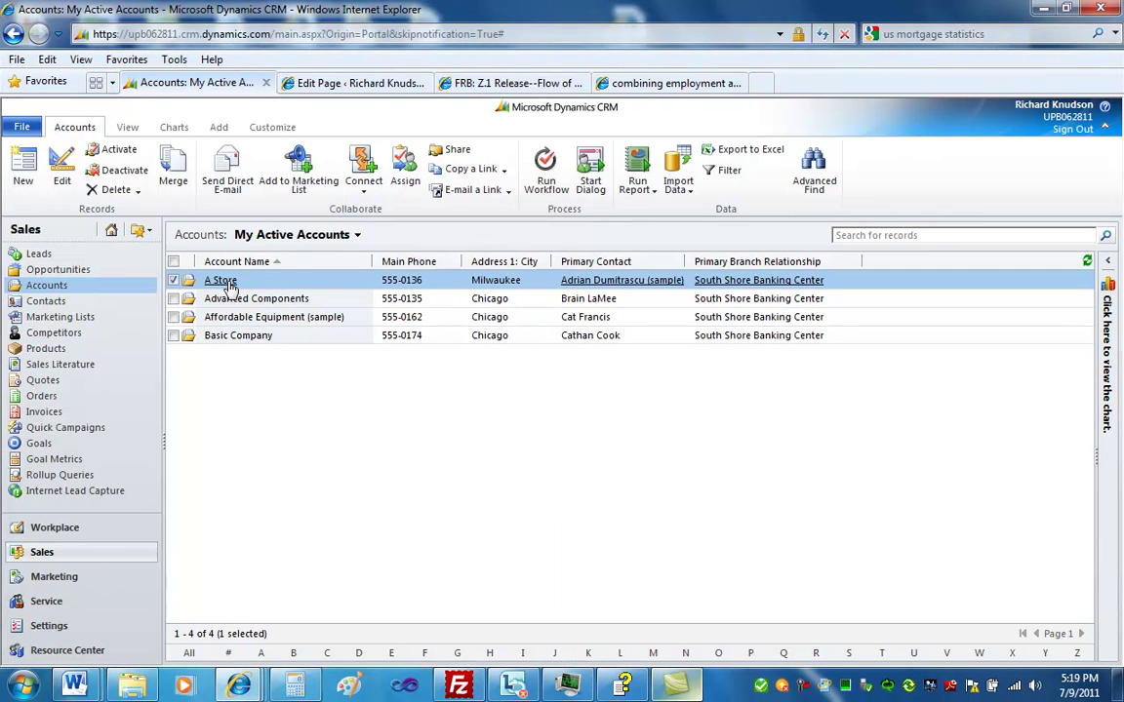
Open the A Store account and view its empty Opportunities list
left_click(232, 283)
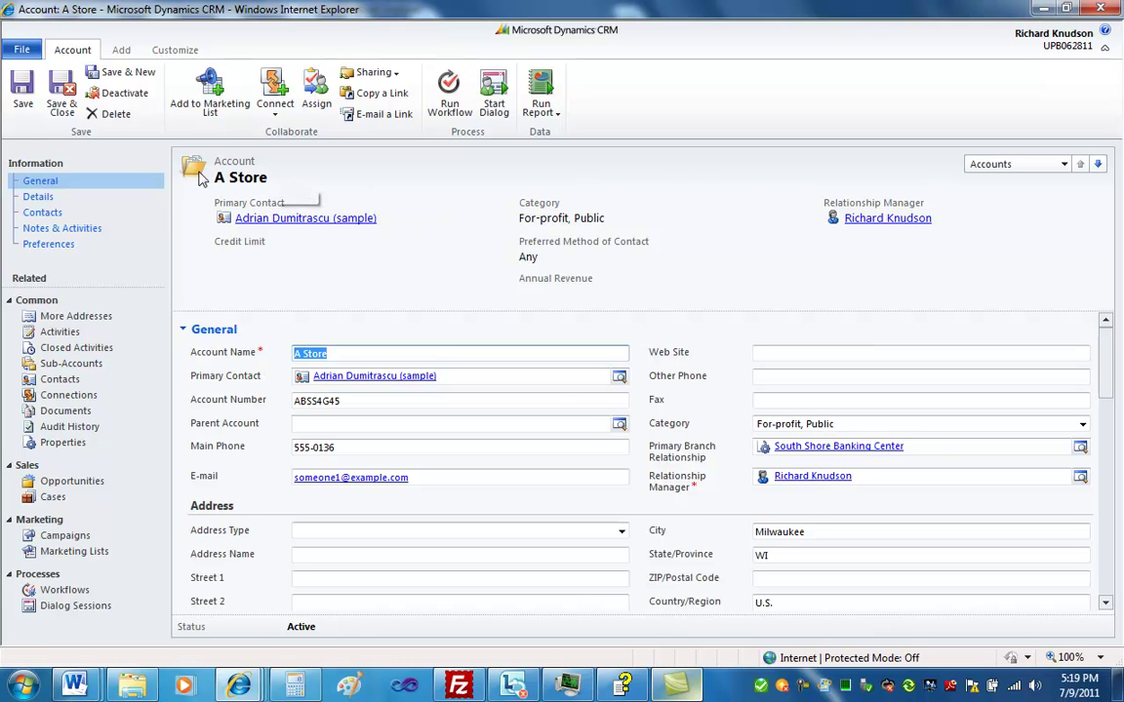
left_click(91, 484)
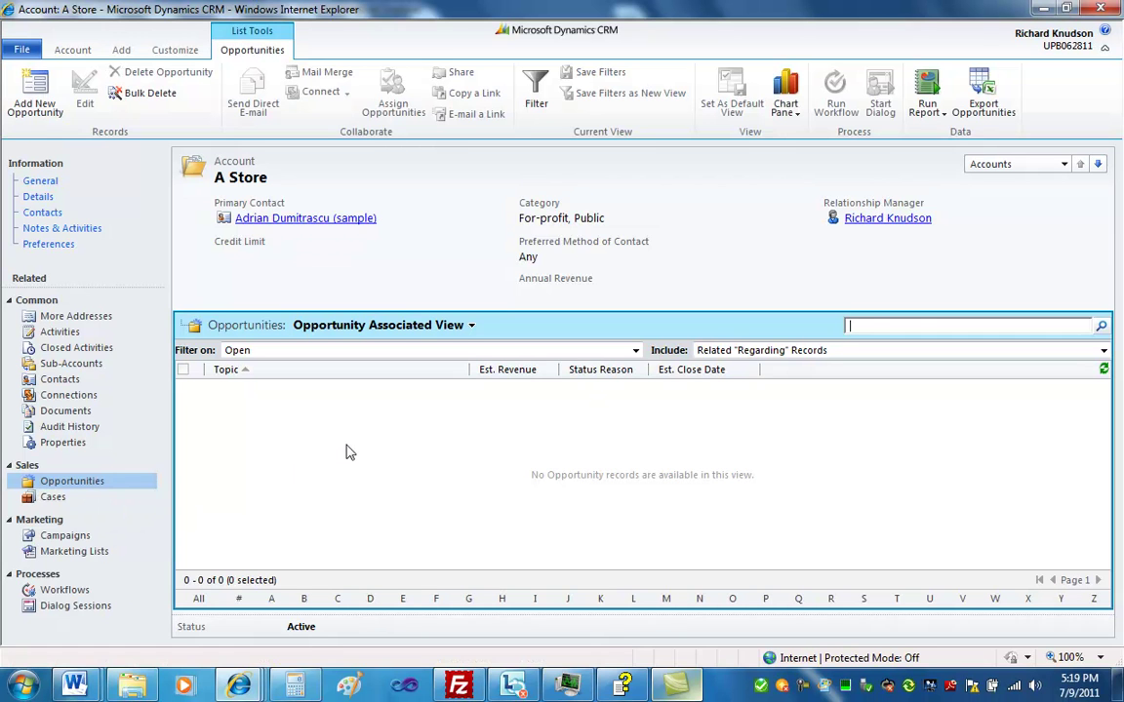
Start a new opportunity for A Store and reposition its window
left_click(36, 92)
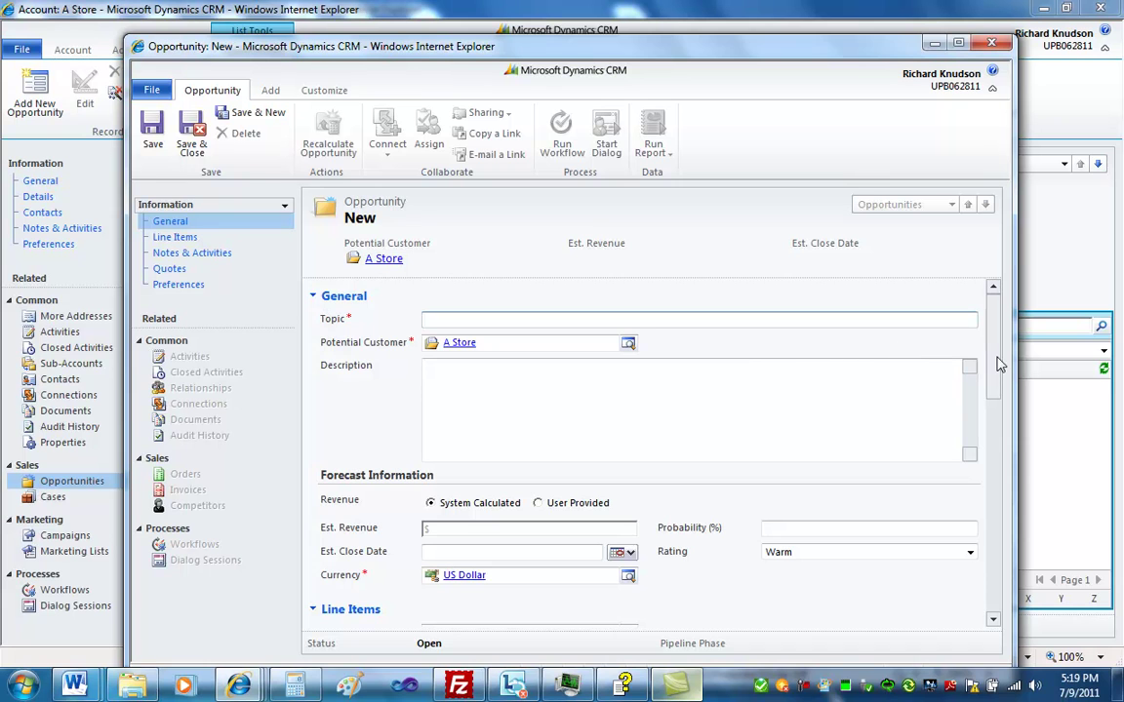
left_click(907, 322)
mouse_move(997, 356)
left_mouse_down()
mouse_move(993, 557)
mouse_move(993, 342)
left_mouse_up()
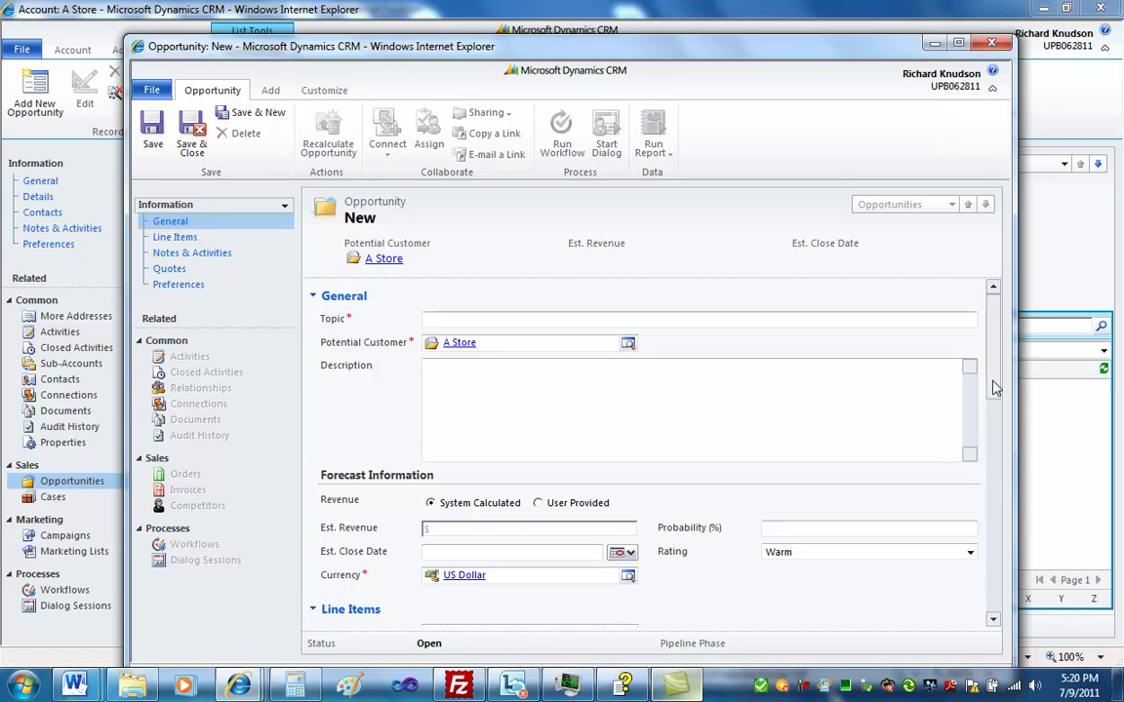
left_click_drag(328, 49, 323, 43)
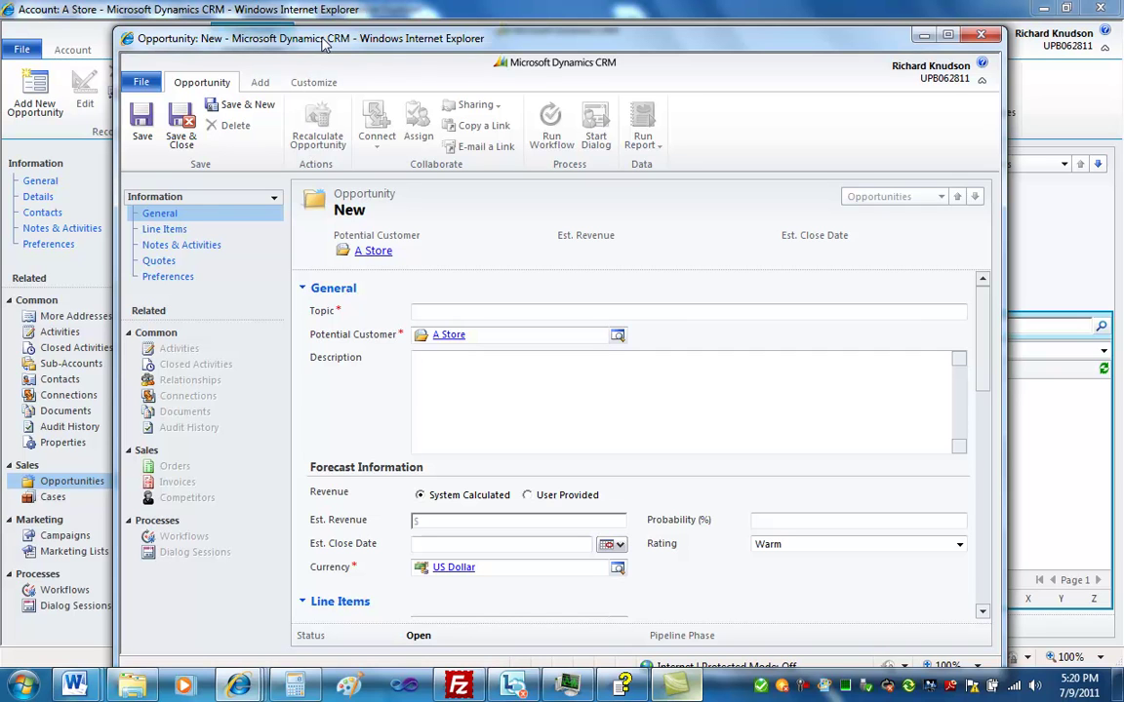
Switch the new opportunity to the Includes Account Information form
left_click(275, 201)
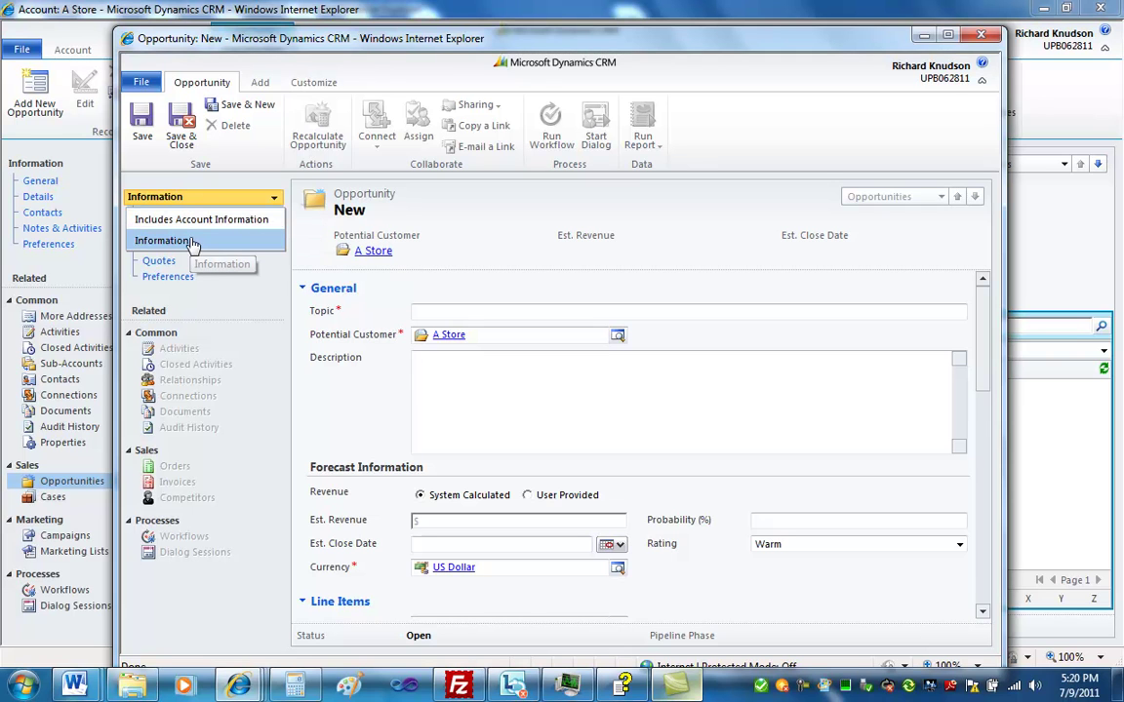
left_click(491, 224)
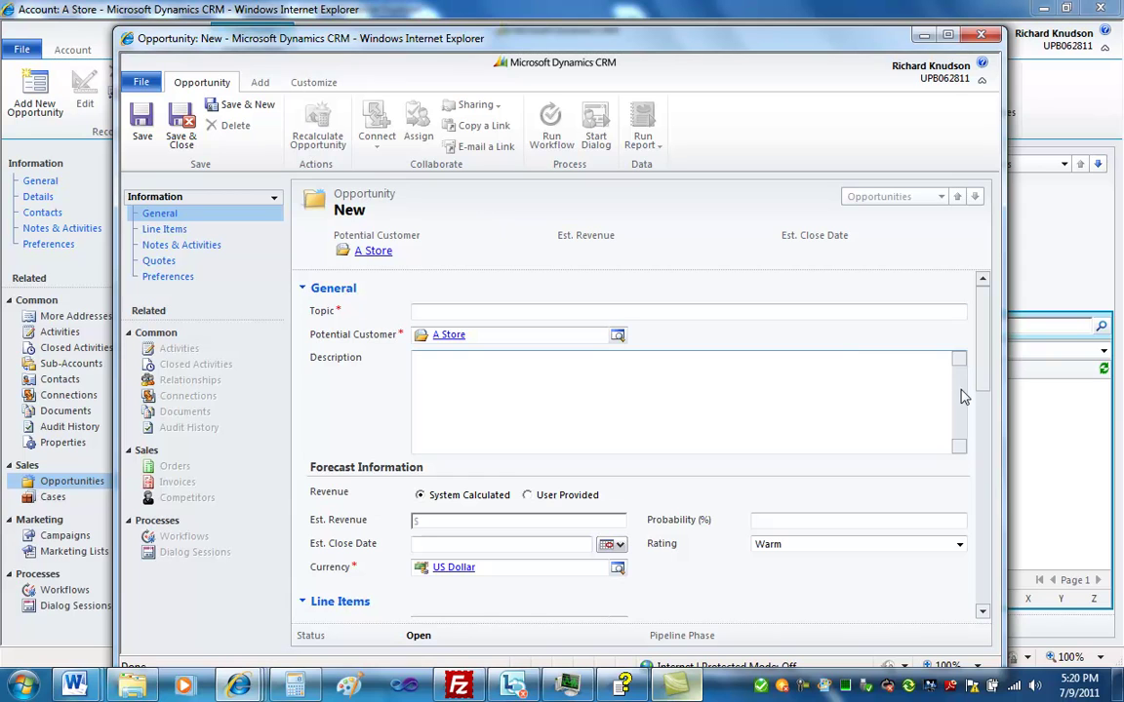
left_click(275, 202)
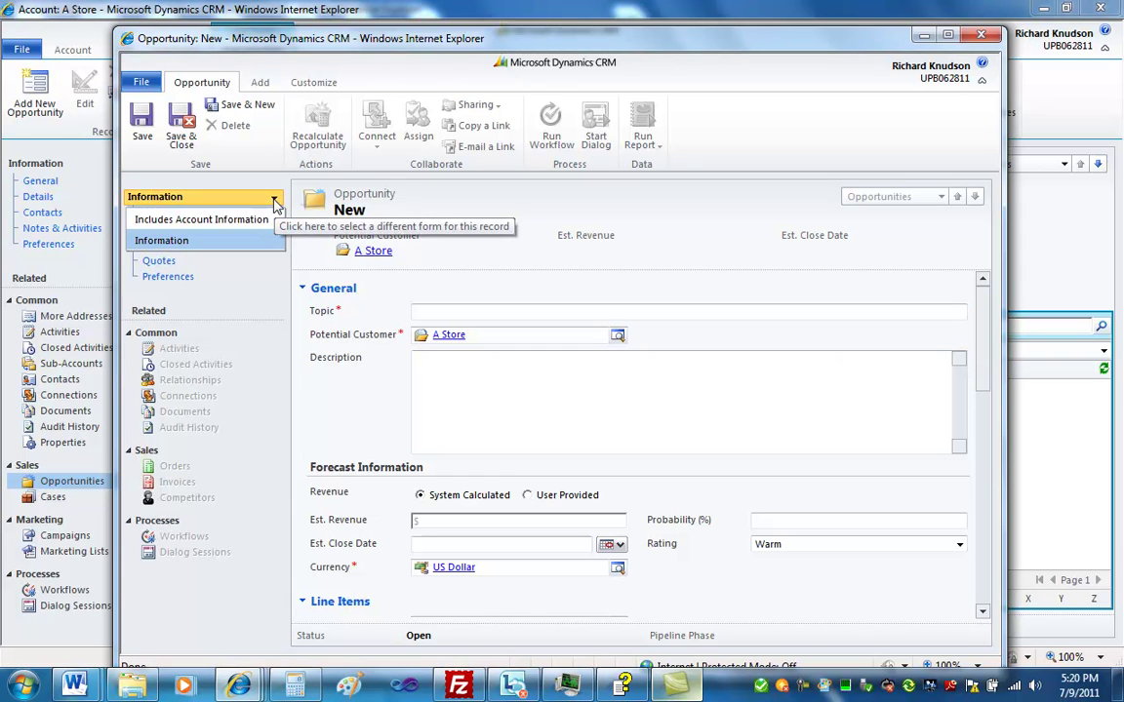
left_click(172, 224)
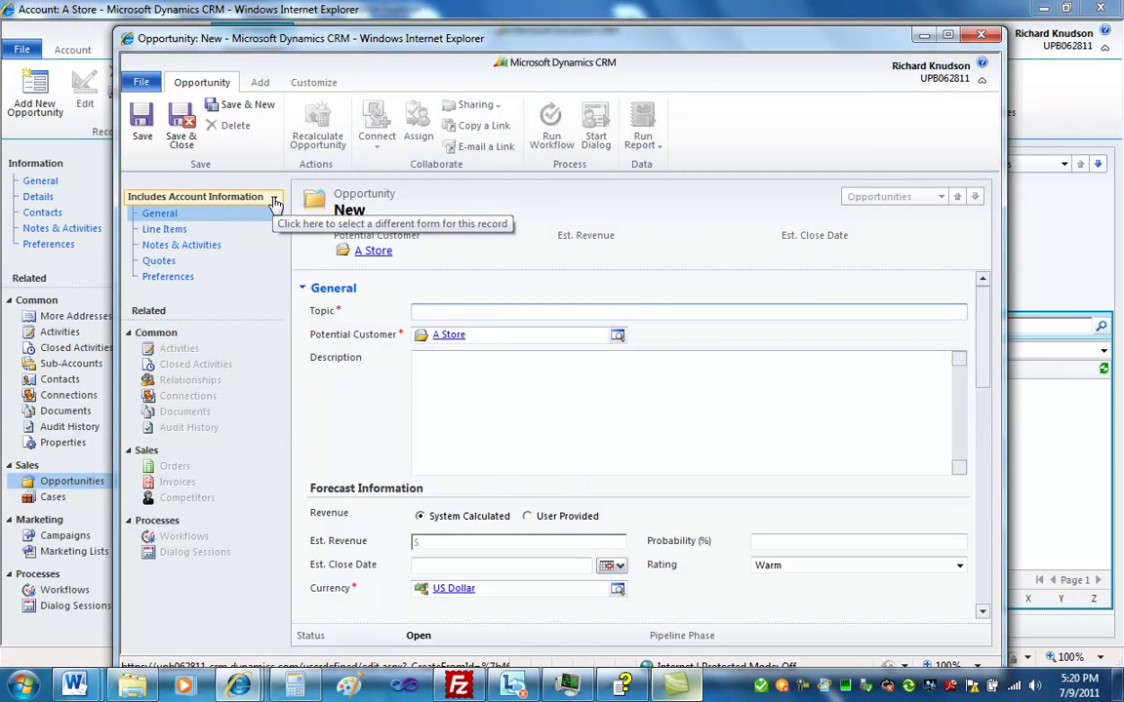
left_click(274, 198)
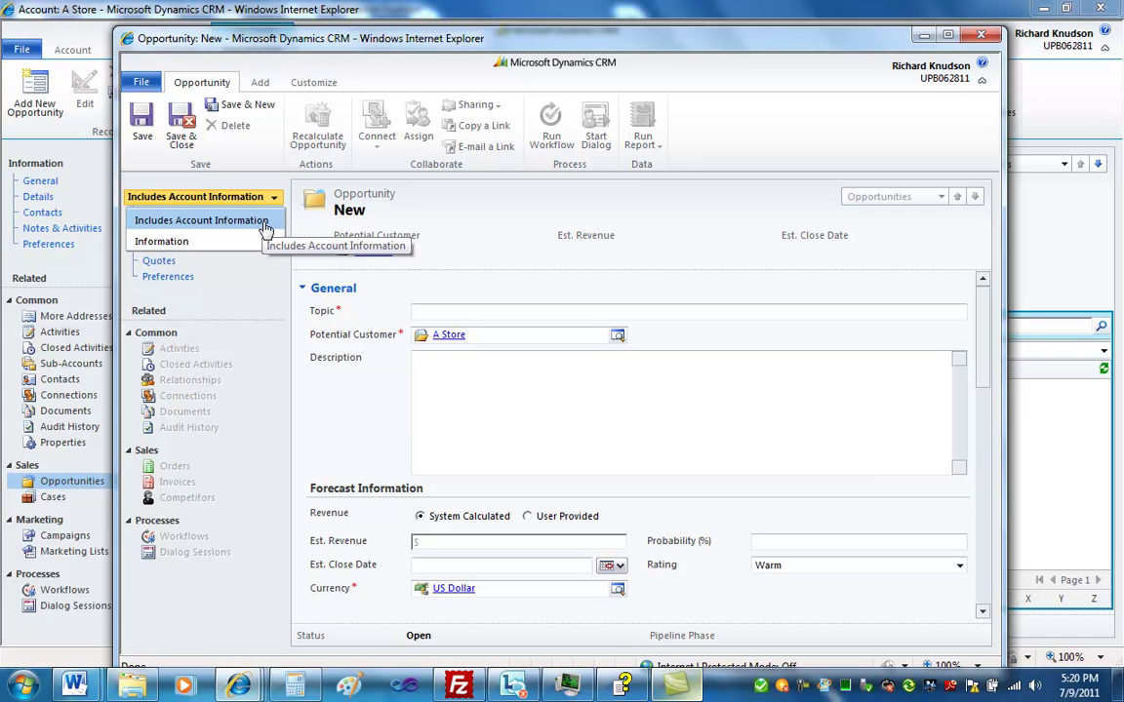
left_click(265, 223)
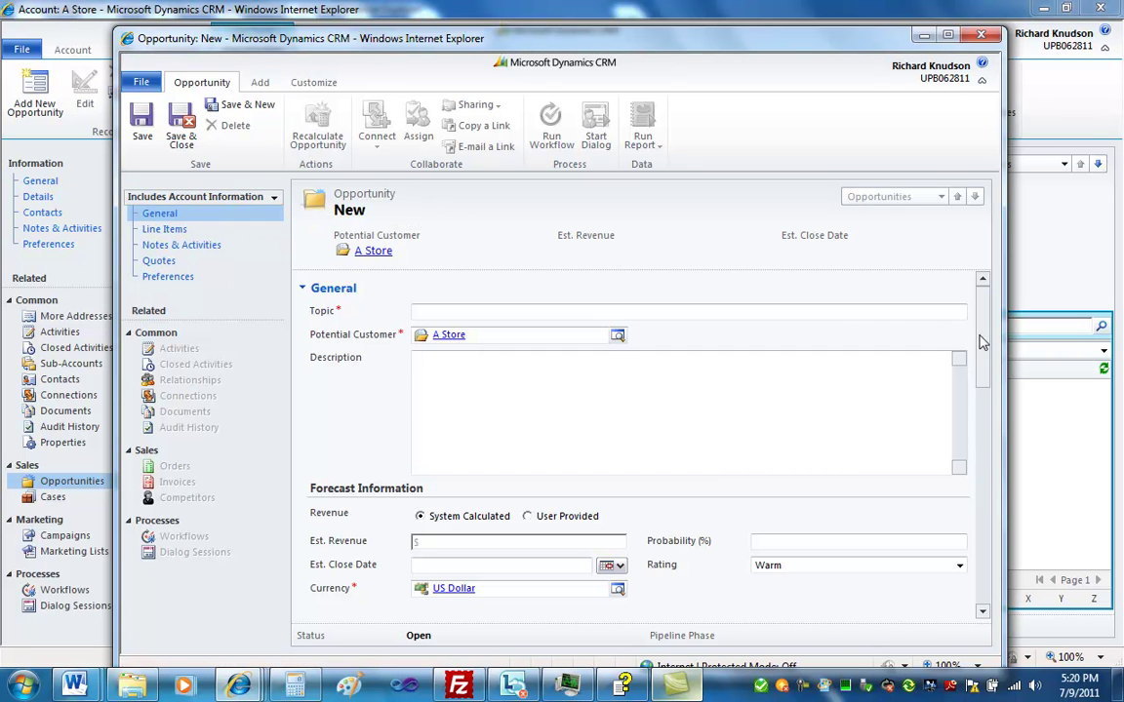
left_click_drag(982, 342, 985, 492)
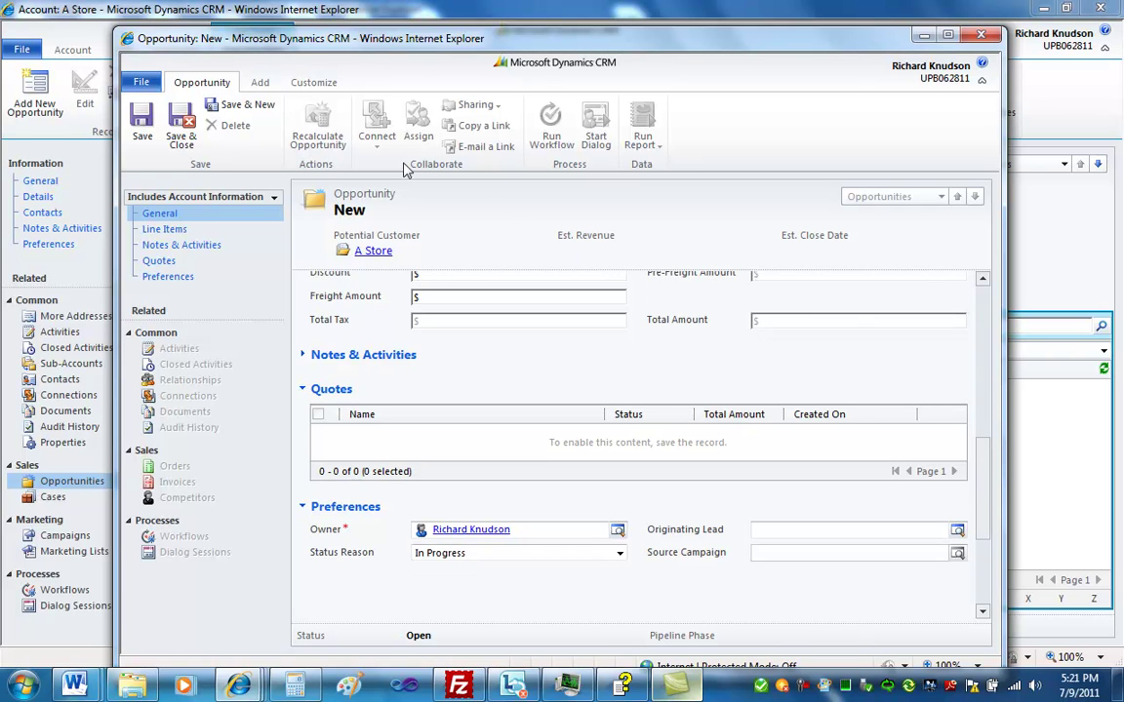
left_click(314, 84)
Open the Opportunity form in the editor and select its Account Information section
left_click(142, 121)
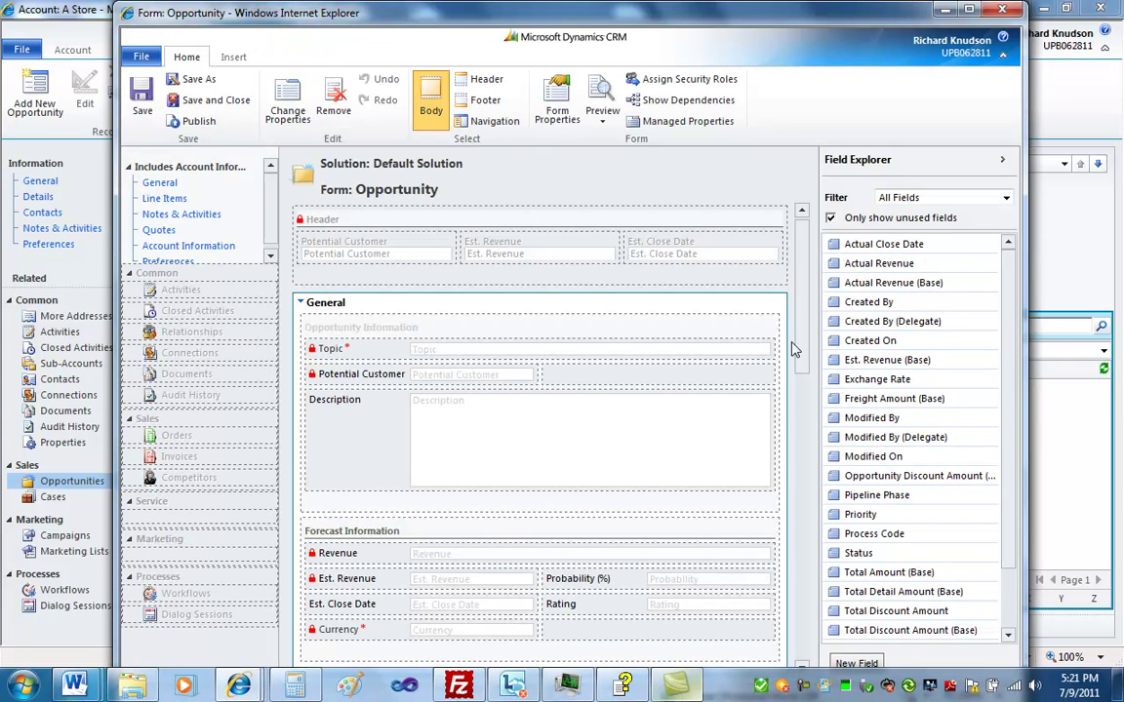
left_click_drag(803, 321, 798, 663)
left_click(426, 420)
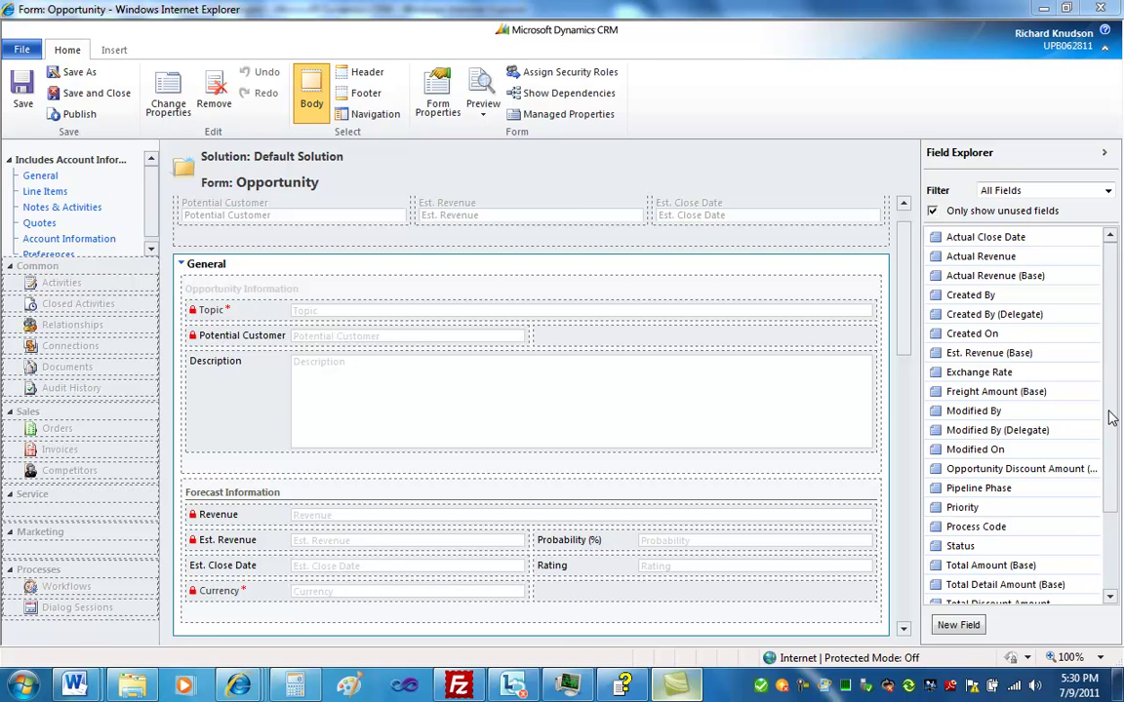
left_click_drag(1111, 418, 1111, 496)
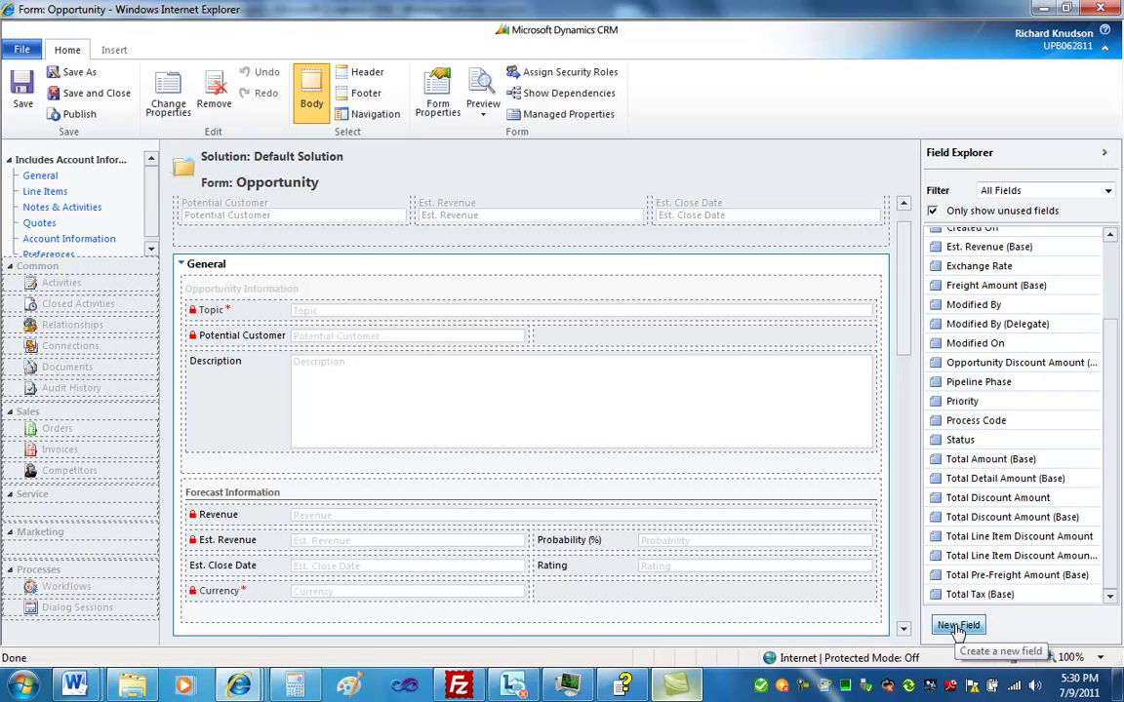
Start a new Opportunity field with the Word field notes alongside
left_click(958, 629)
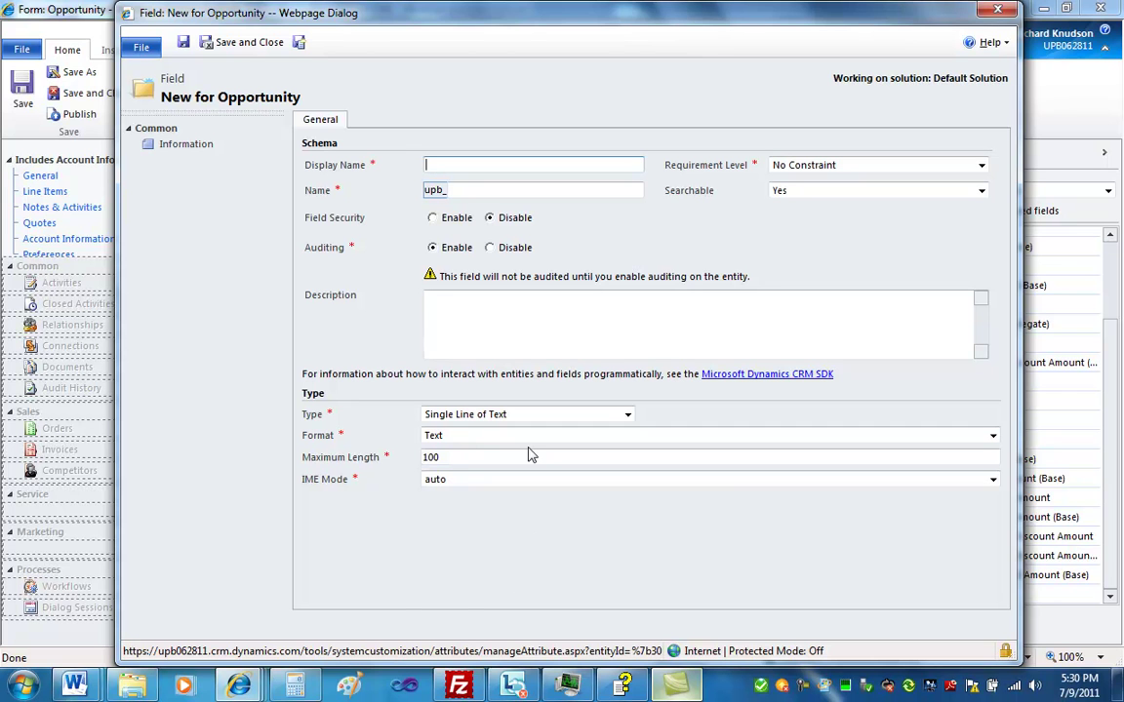
mouse_move(74, 686)
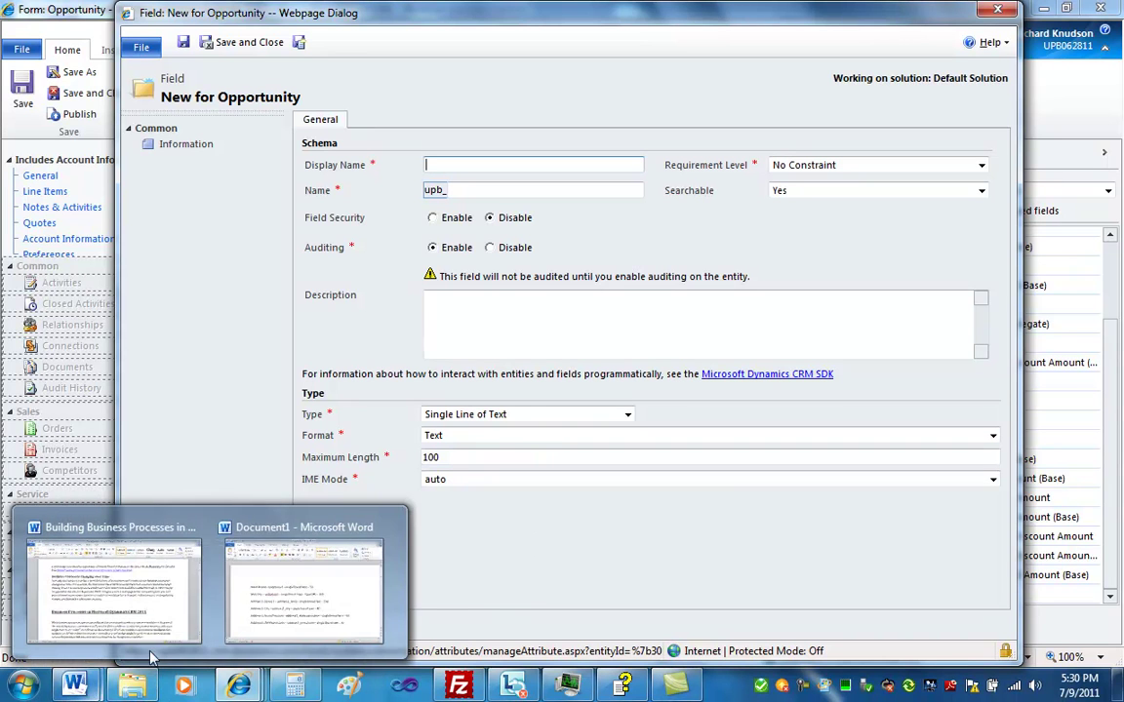
left_click(333, 597)
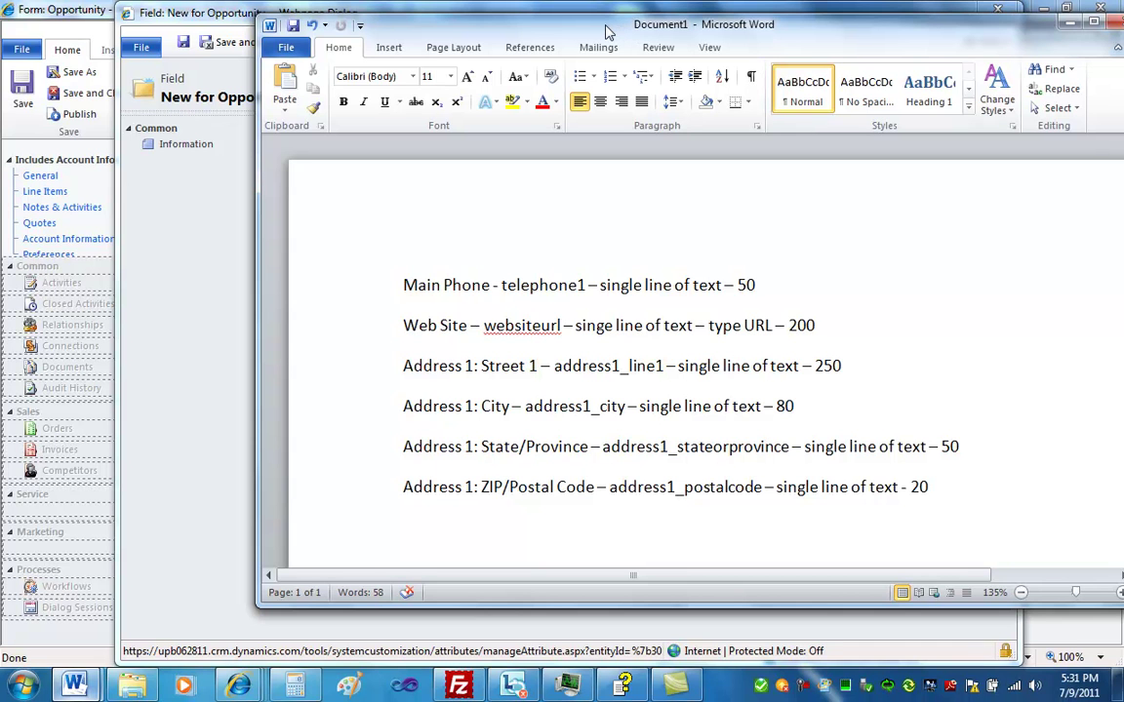
Define the Main Phone field with schema name upb_telephone1 and maximum length 50
left_click_drag(605, 32, 617, 81)
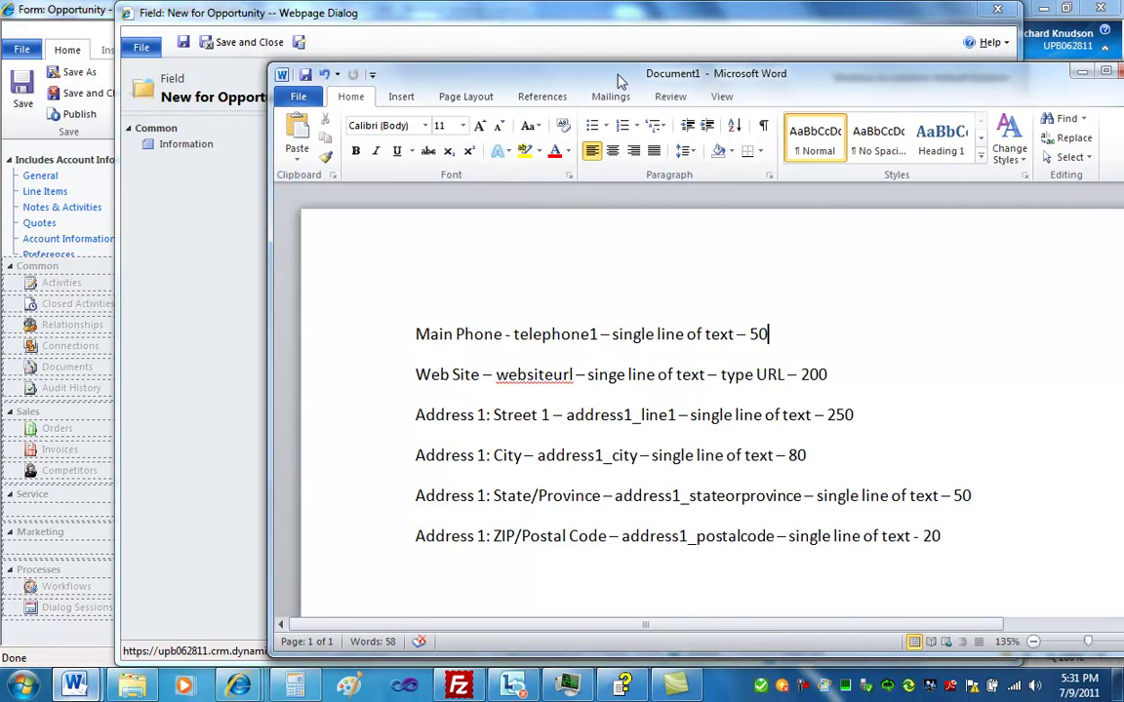
left_click(590, 27)
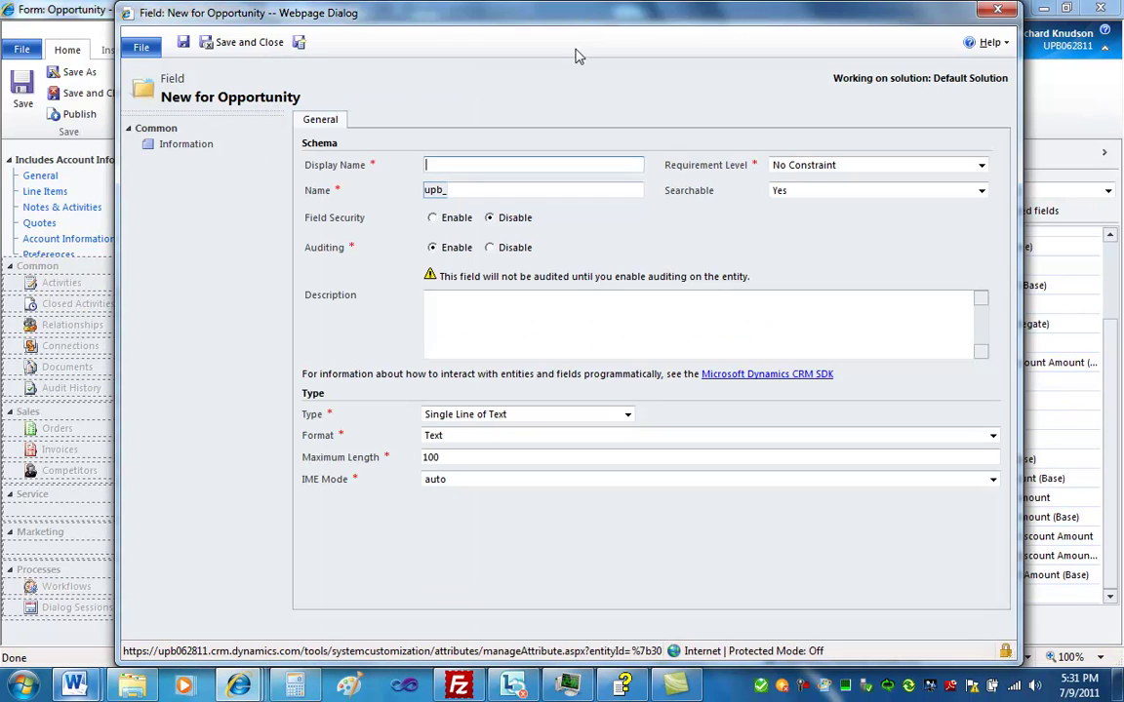
type("Main Phone")
key("Tab")
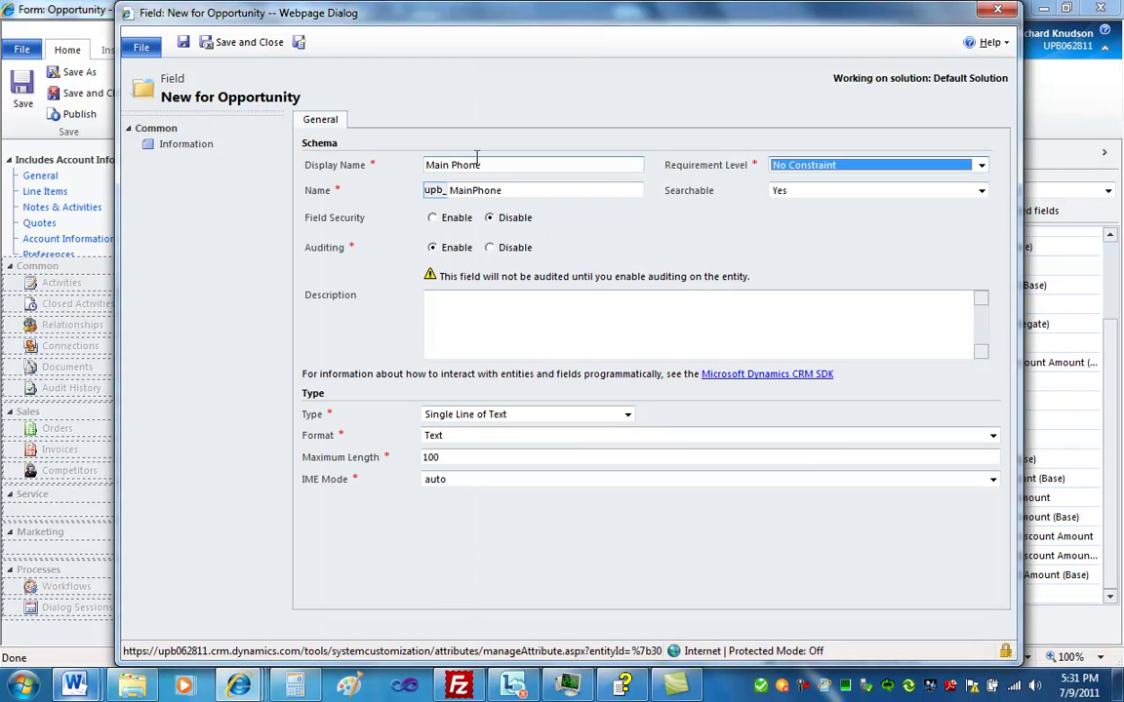
left_click(520, 188)
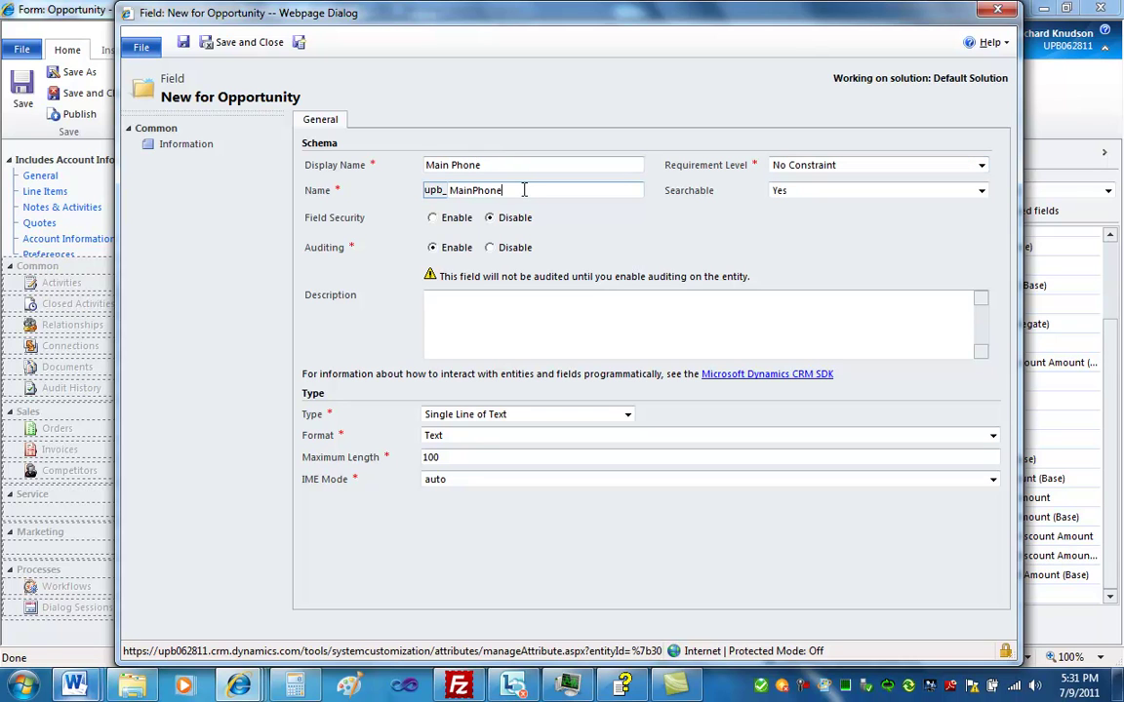
double_click(520, 189)
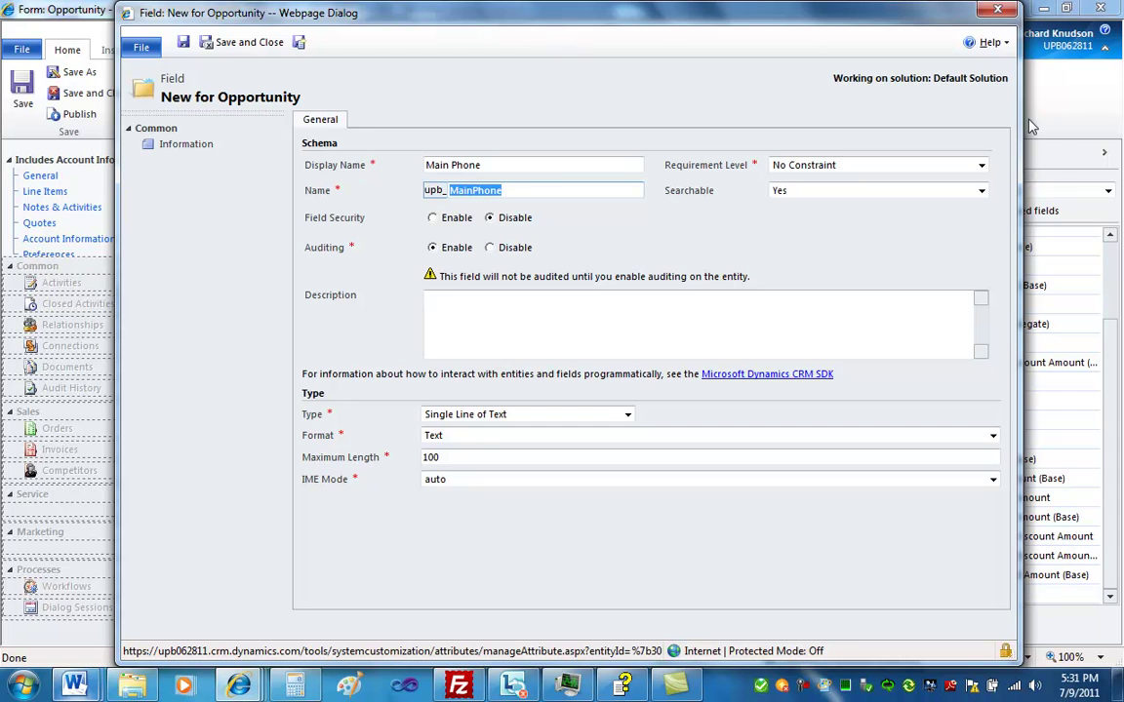
type("telephone1")
double_click(476, 458)
type("50")
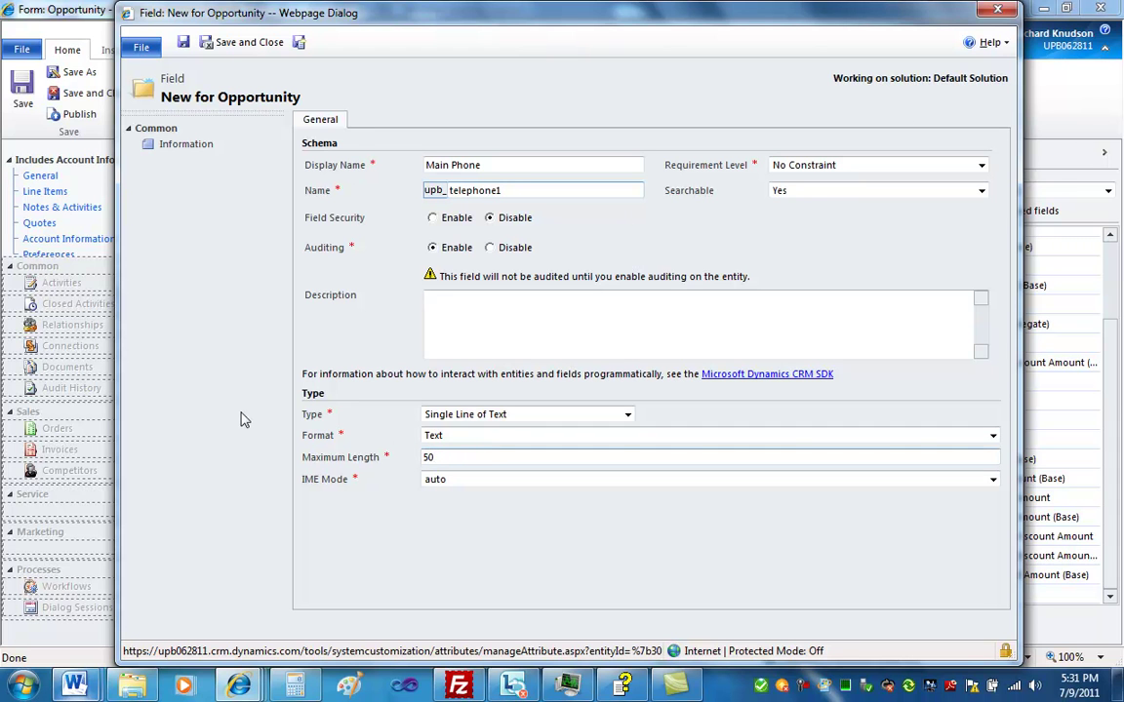
mouse_move(86, 693)
left_click(297, 613)
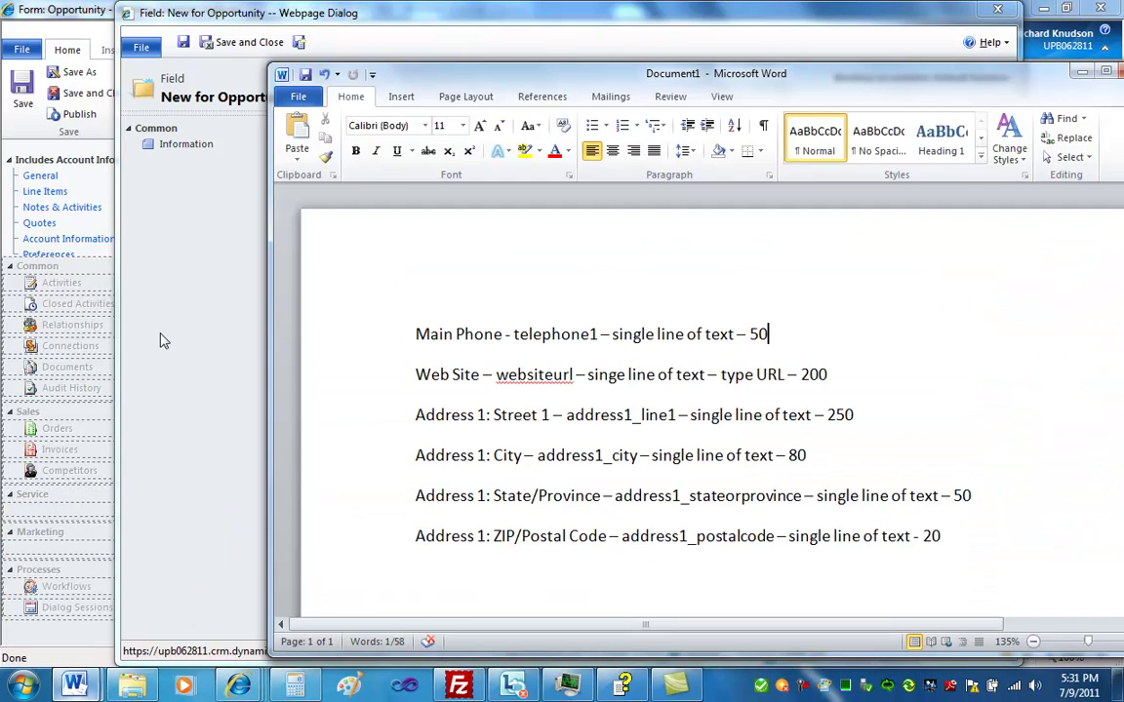
left_click(164, 338)
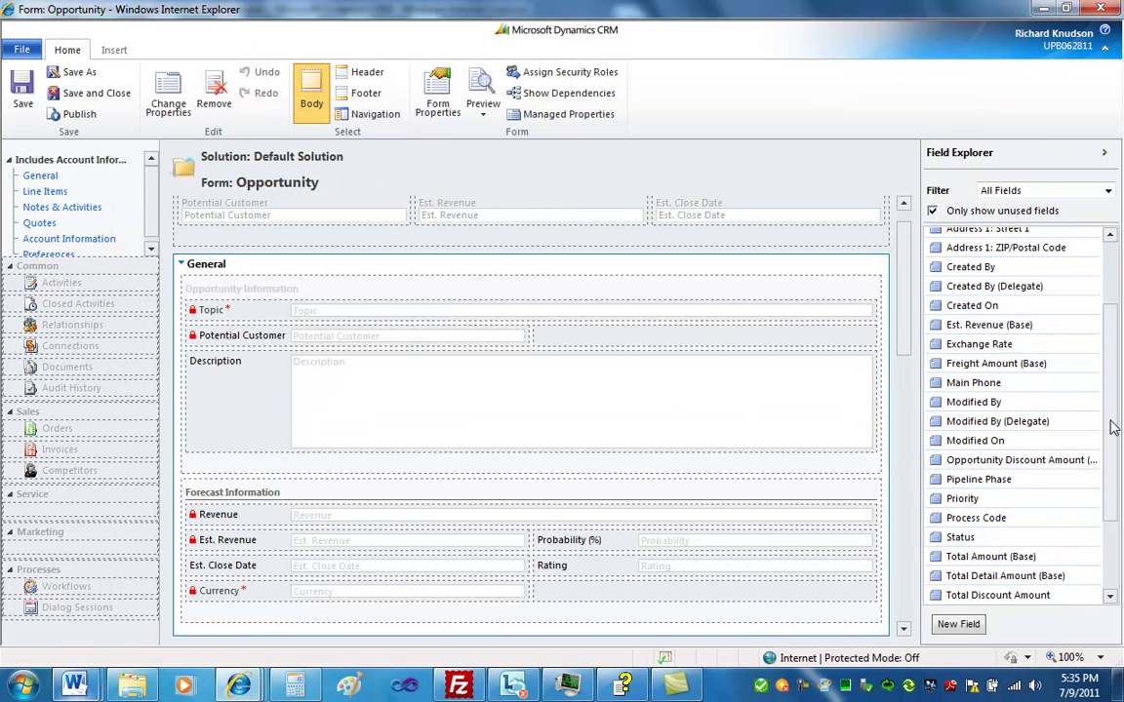
Place Street 1, City, State/Province, ZIP/Postal Code, Web Site and Main Phone in Account Information
left_click_drag(903, 329, 893, 571)
left_click(296, 400)
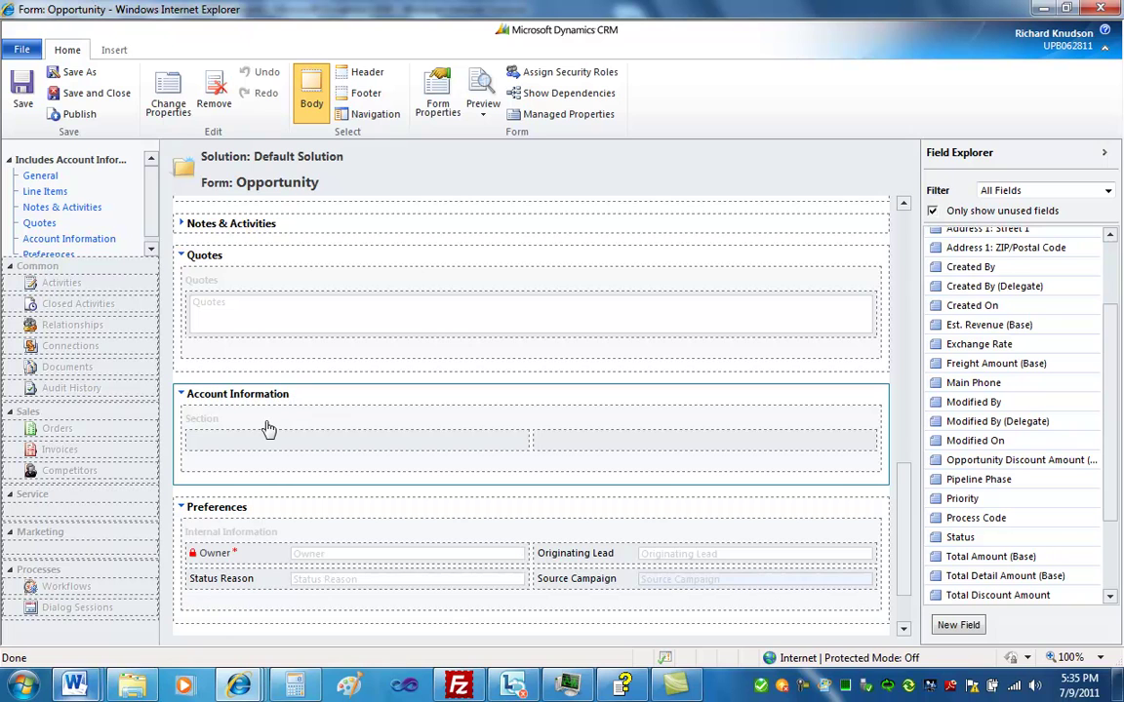
left_click(270, 429)
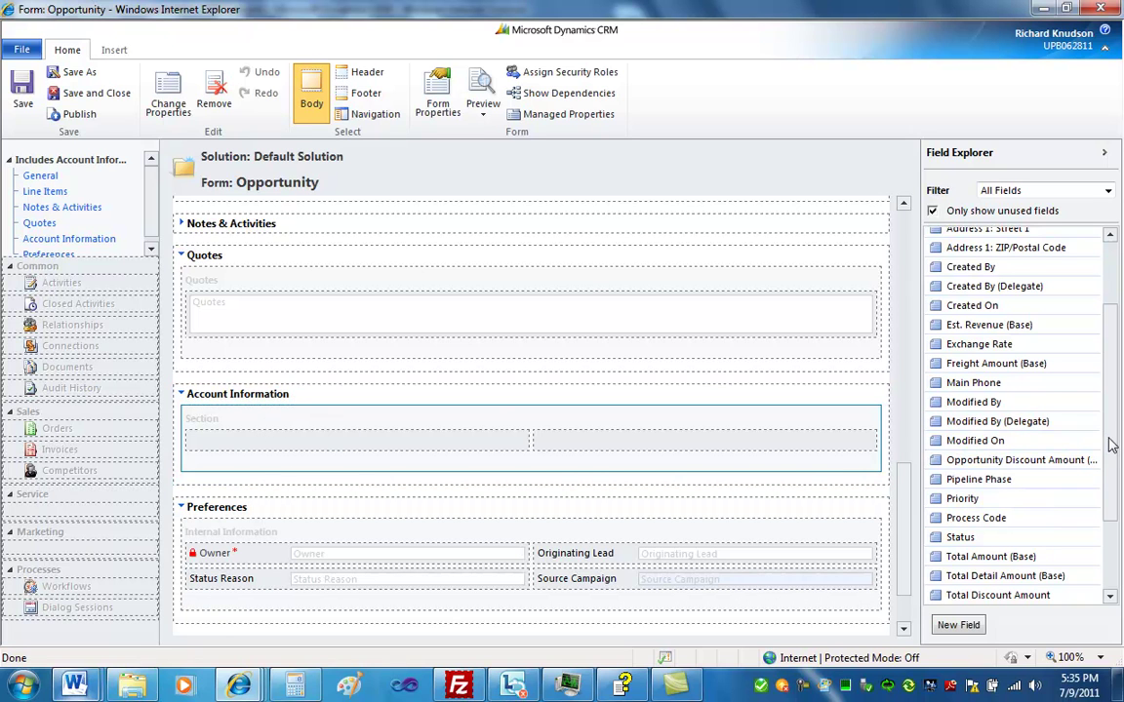
left_click_drag(1110, 446, 1113, 354)
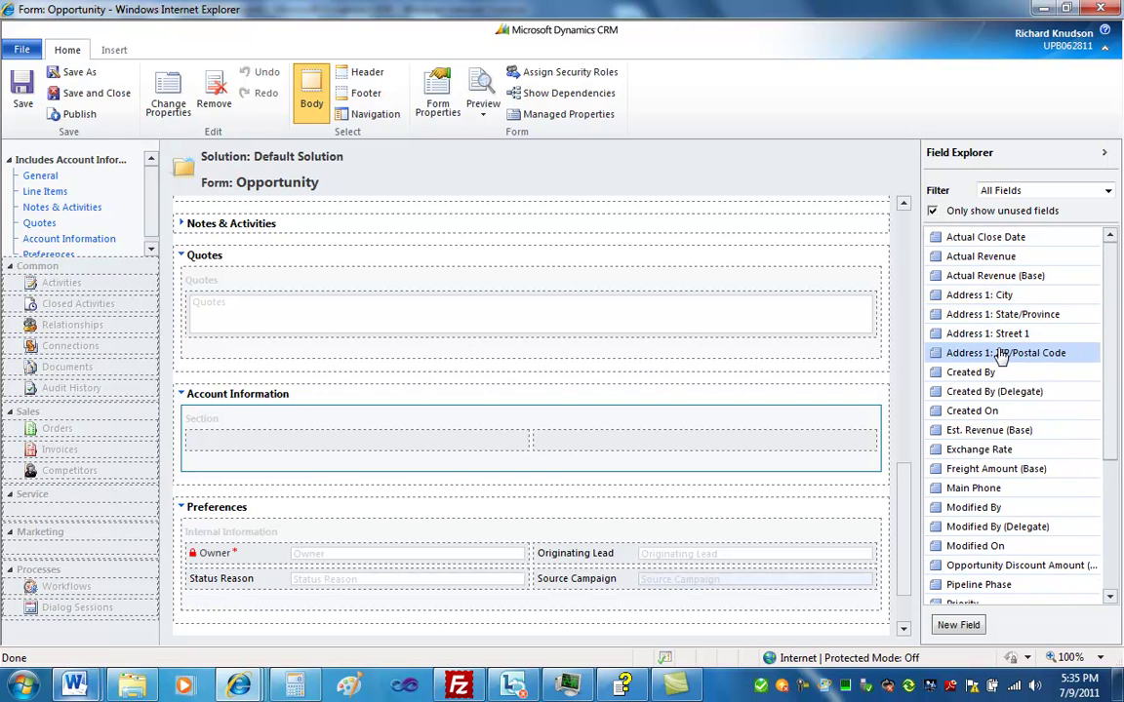
left_click_drag(974, 334, 351, 444)
left_click(776, 304)
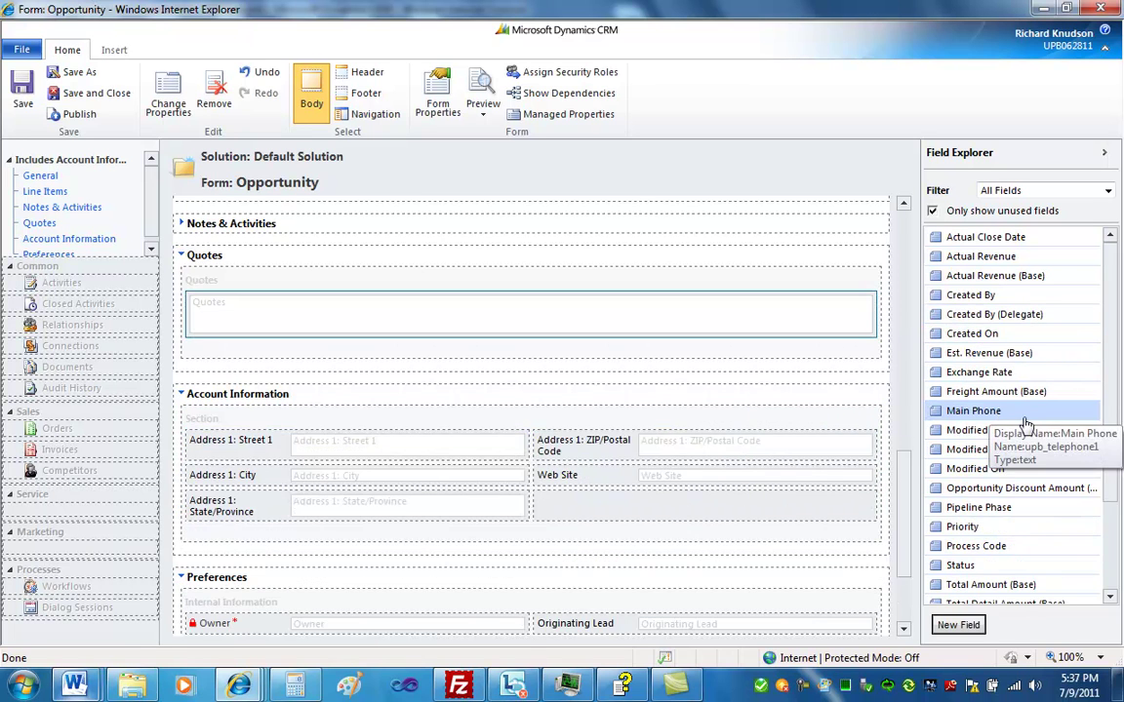
left_click_drag(1025, 424, 745, 527)
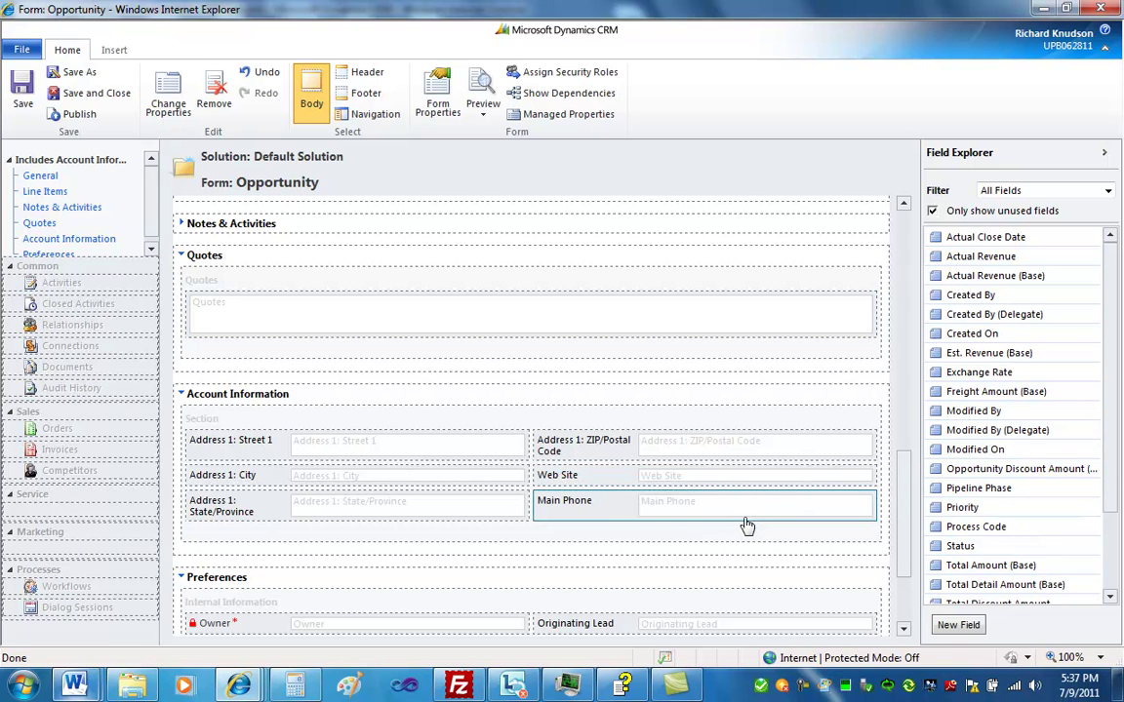
left_click(417, 427)
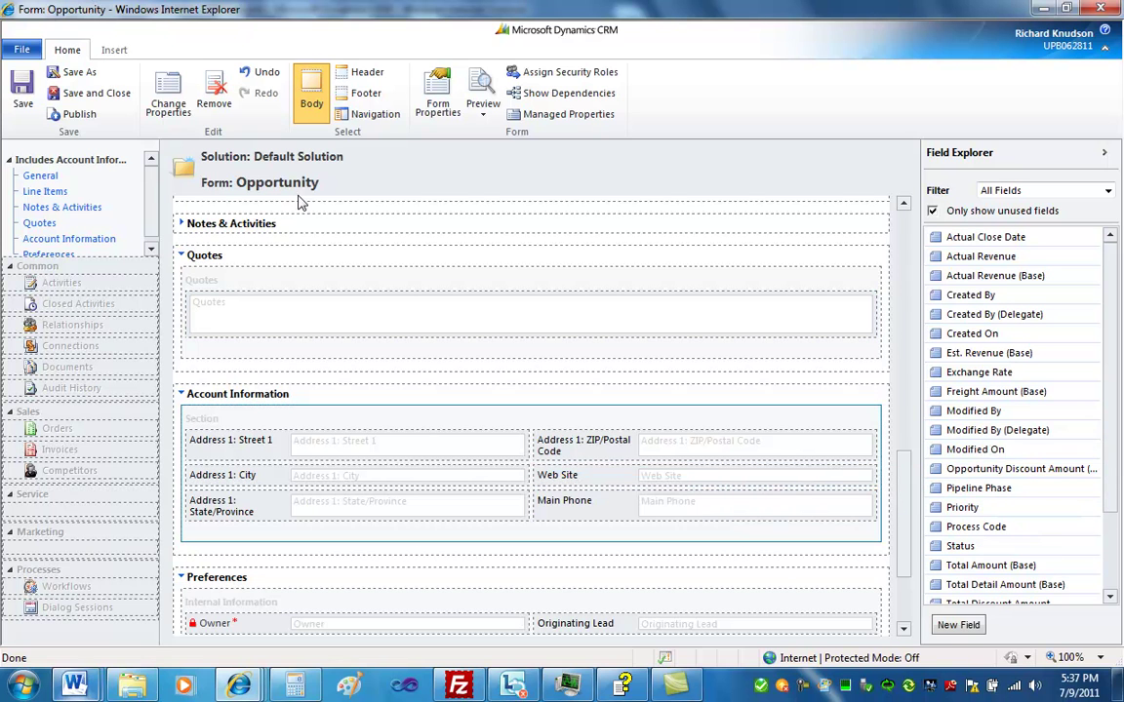
Save and publish the Opportunity form, then open '6 orders of Product SKU JJ202 (sample)'
left_click(90, 97)
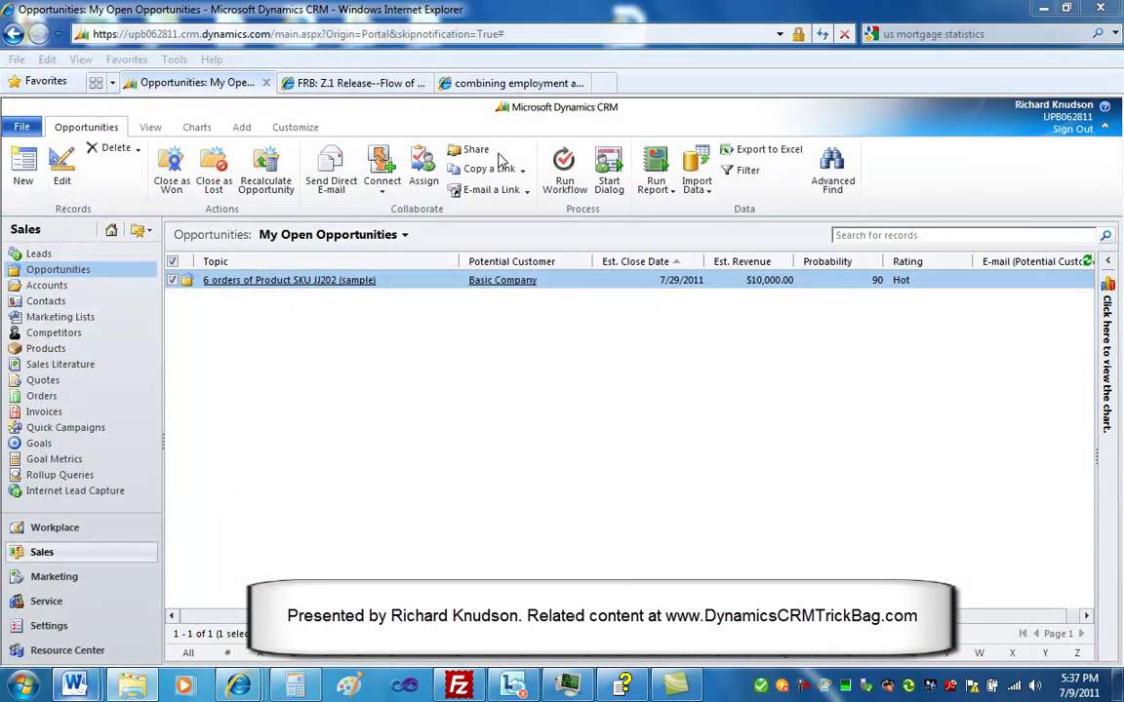
left_click(293, 129)
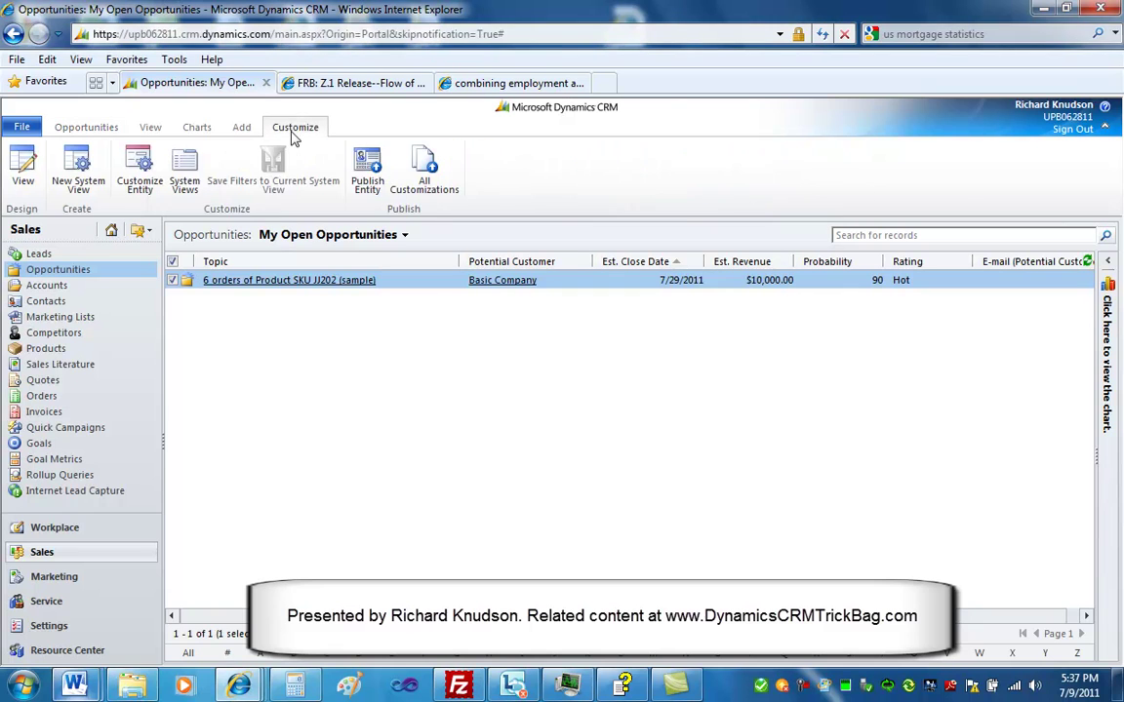
left_click(368, 171)
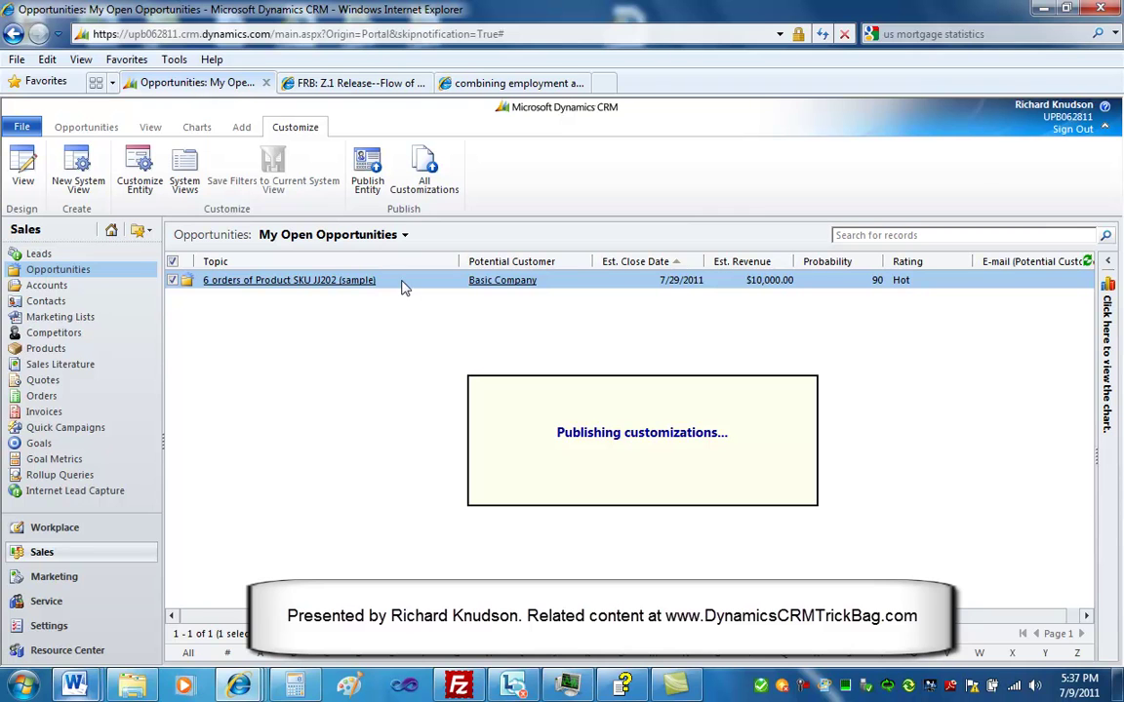
left_click(345, 283)
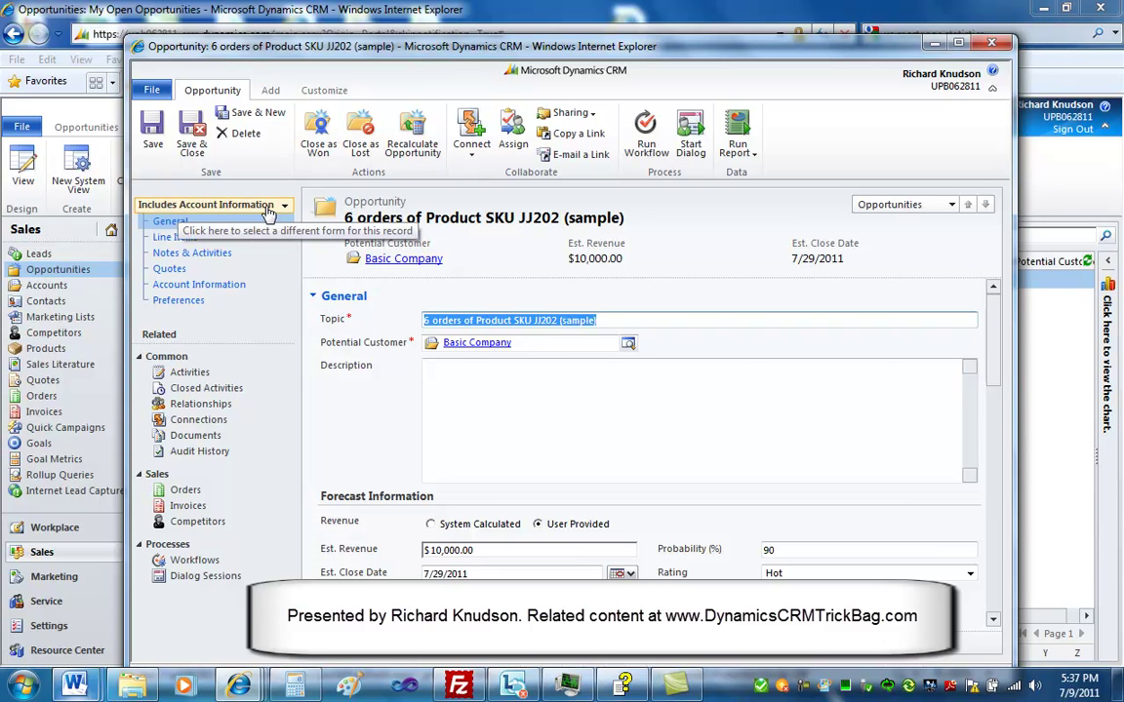
Check the opportunity's empty Account Information fields, close it, and return to Accounts
left_click(206, 288)
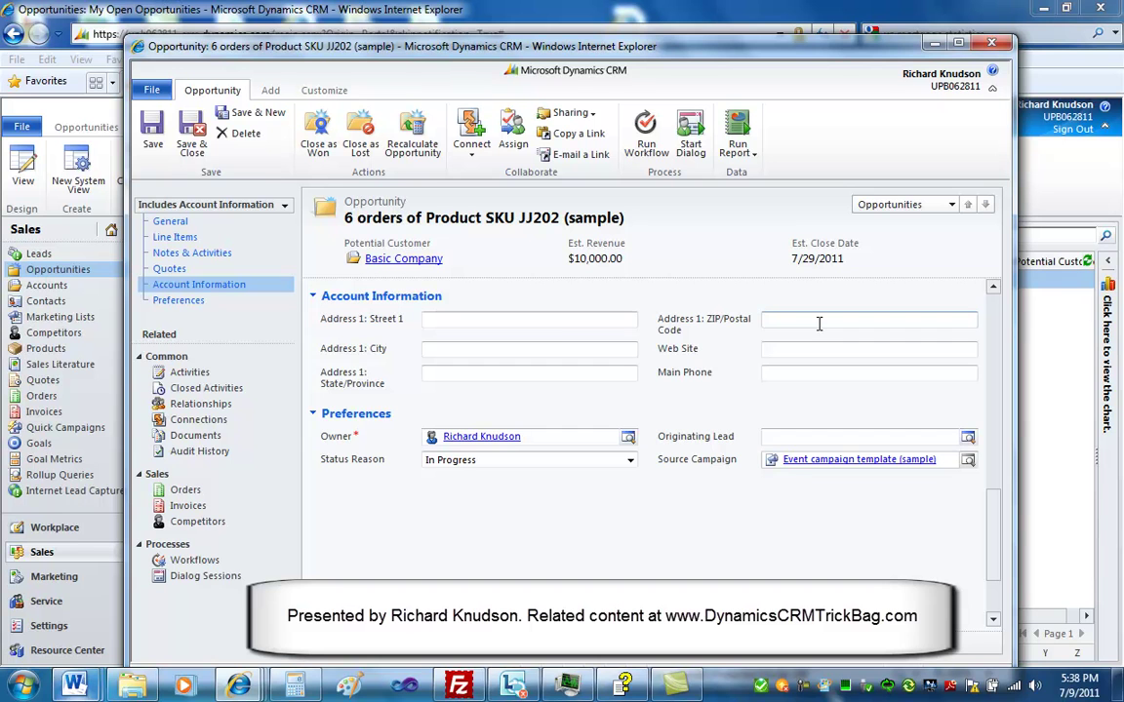
left_click(994, 45)
left_click(47, 285)
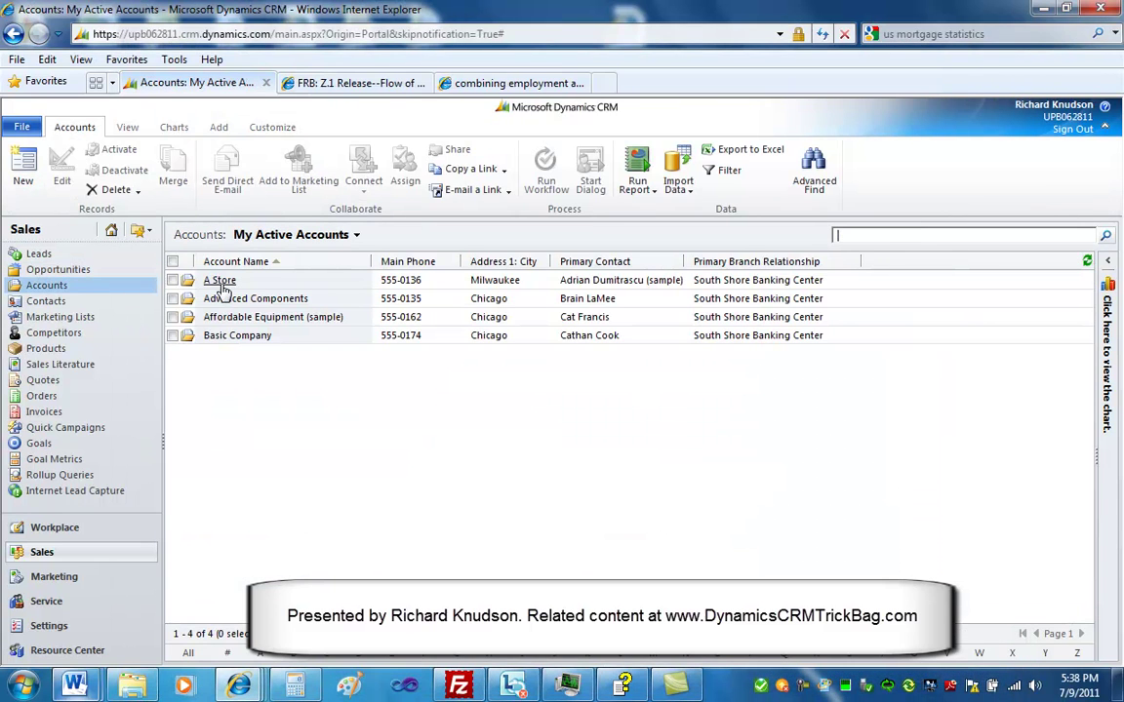
Open the Account form editor from the A Store account record
left_click(221, 281)
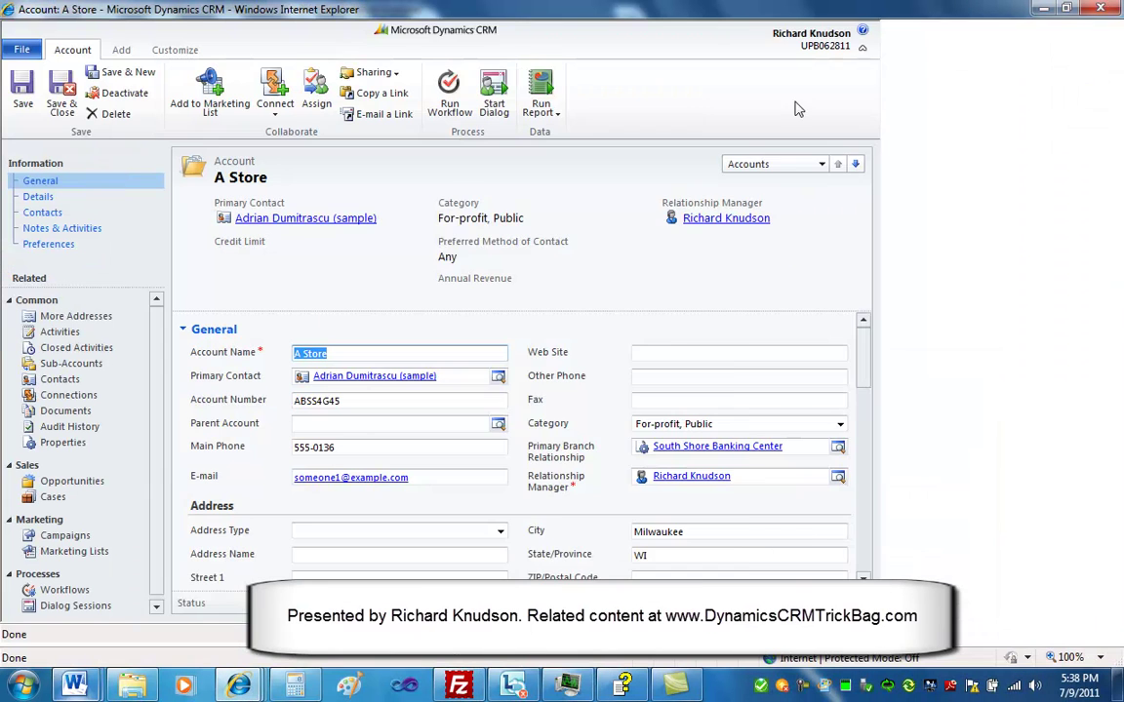
left_click(169, 50)
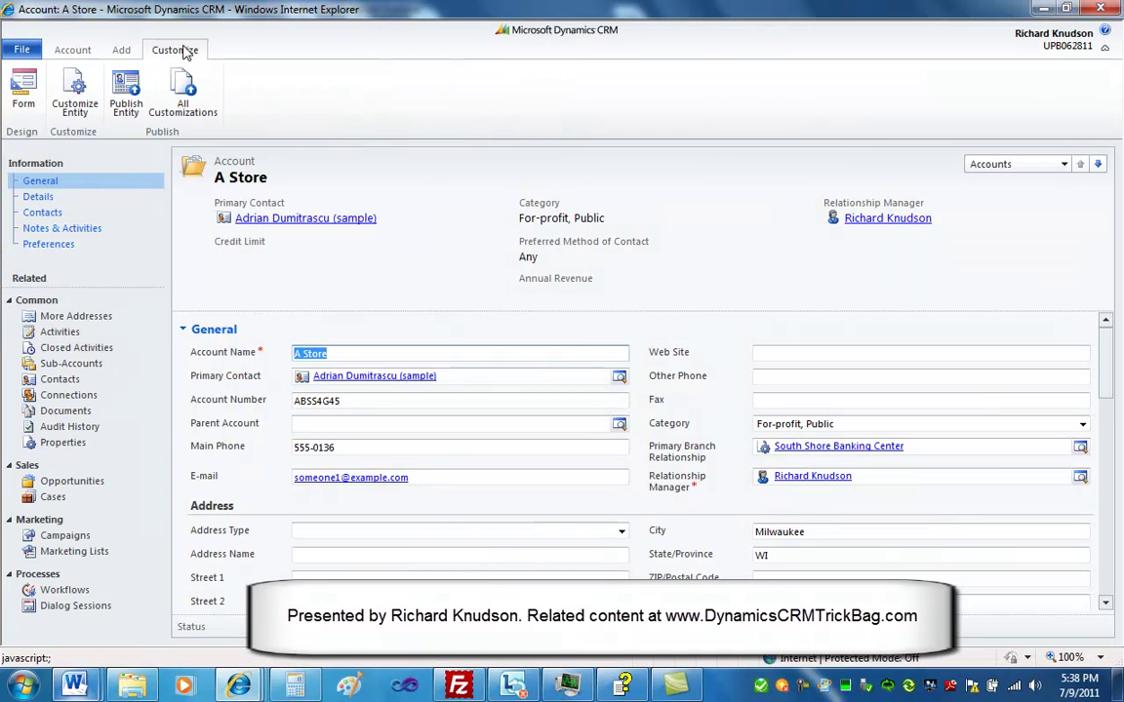
left_click(23, 88)
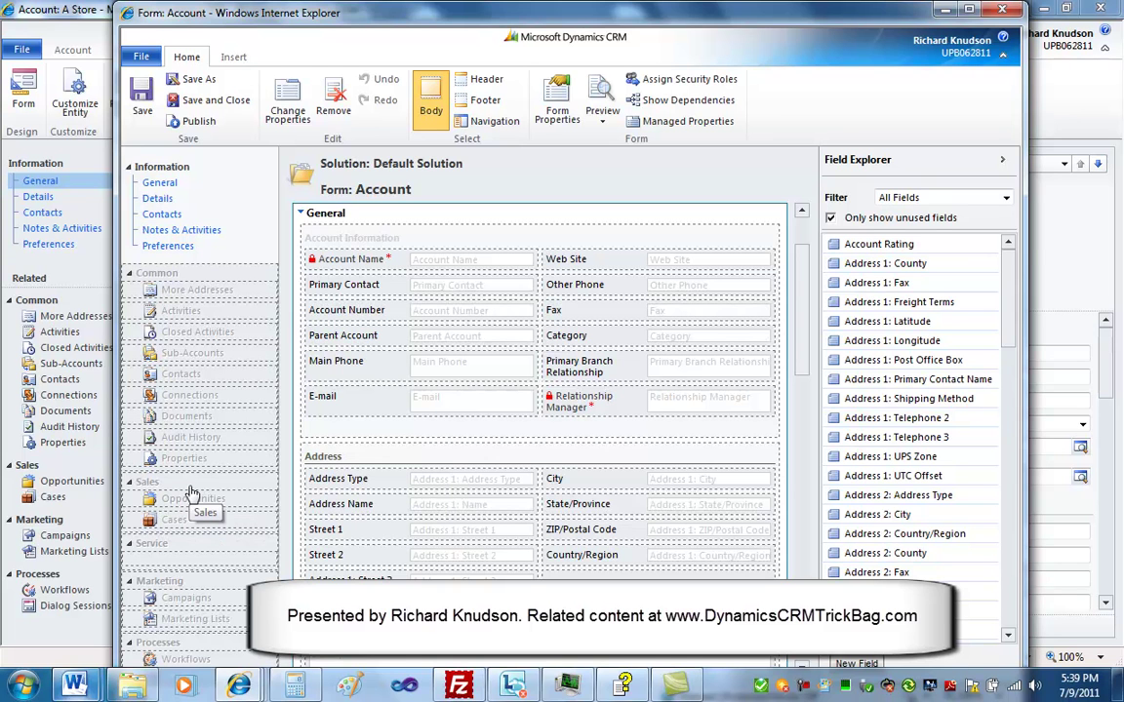
From the account form's Opportunities navigation item, open the Account-to-Opportunity relationship and show its field mappings
left_click(192, 492)
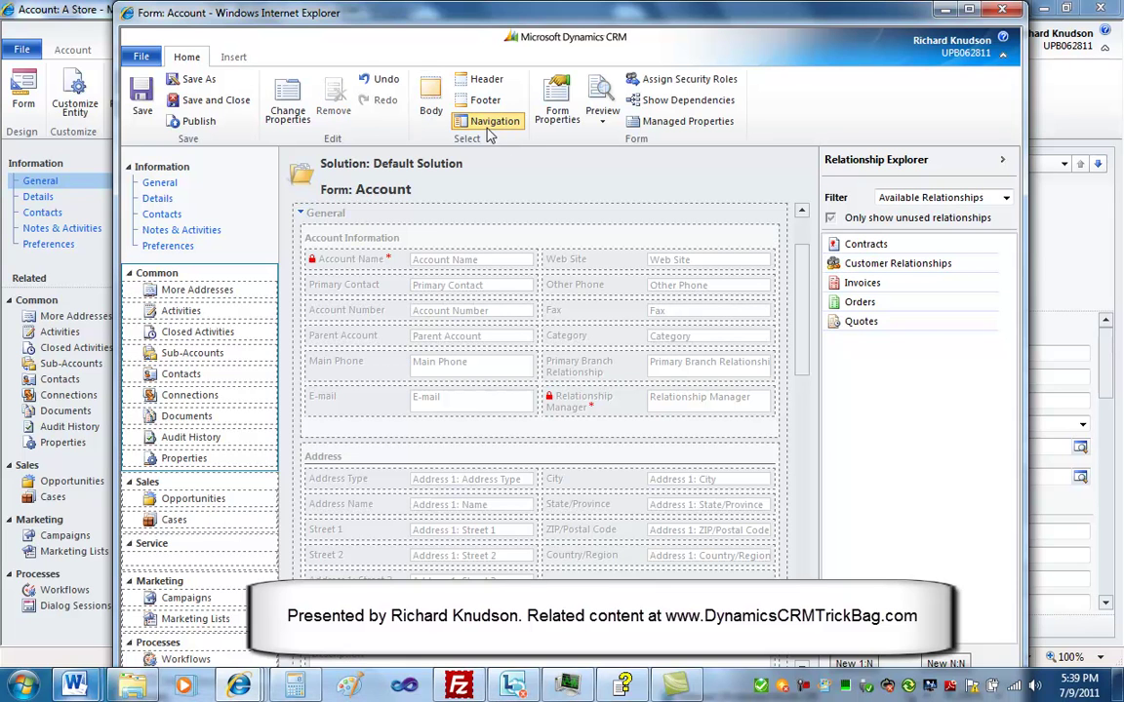
left_click(200, 500)
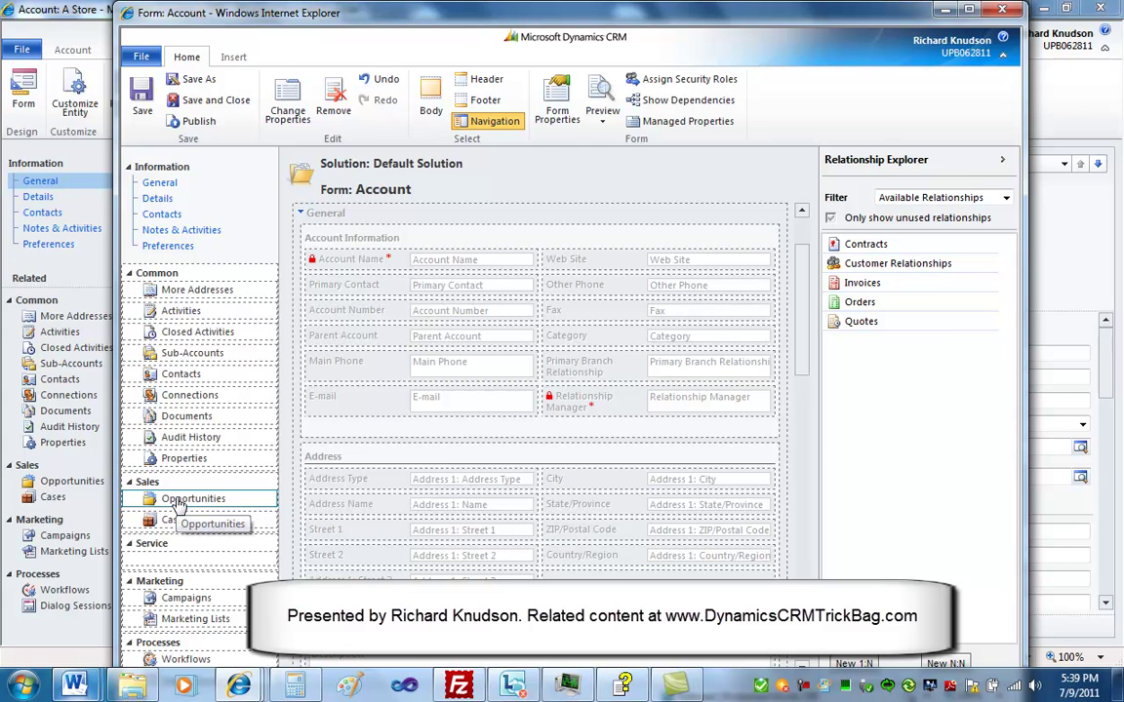
double_click(179, 503)
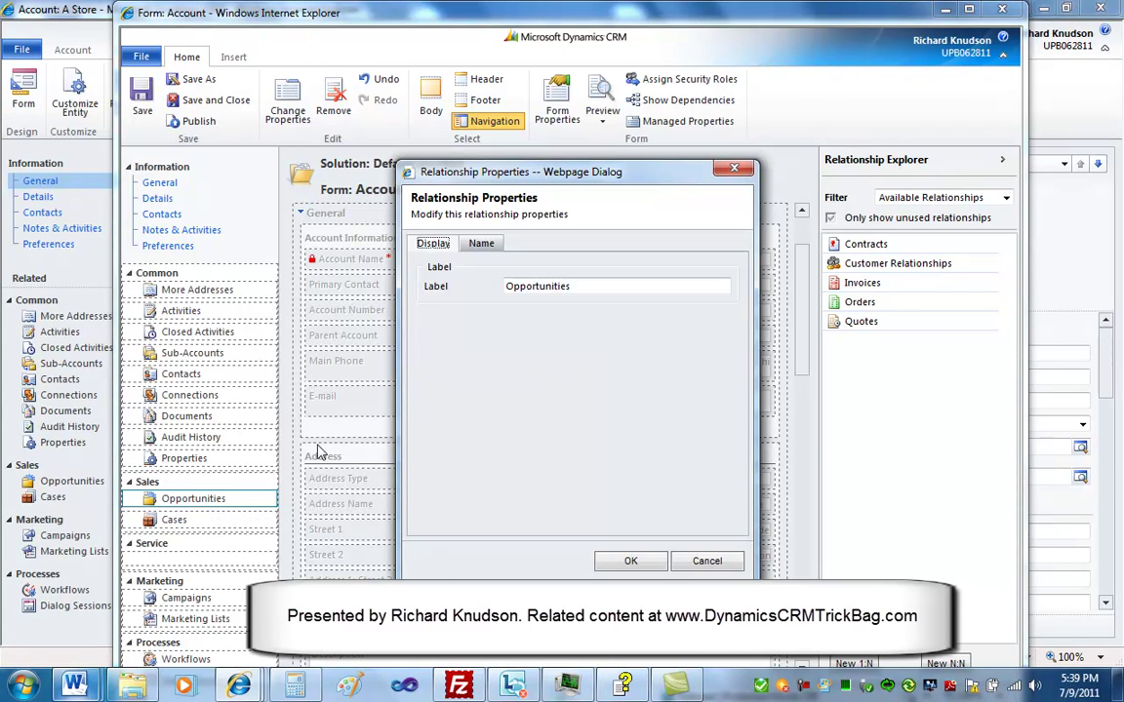
left_click(480, 244)
left_click(433, 387)
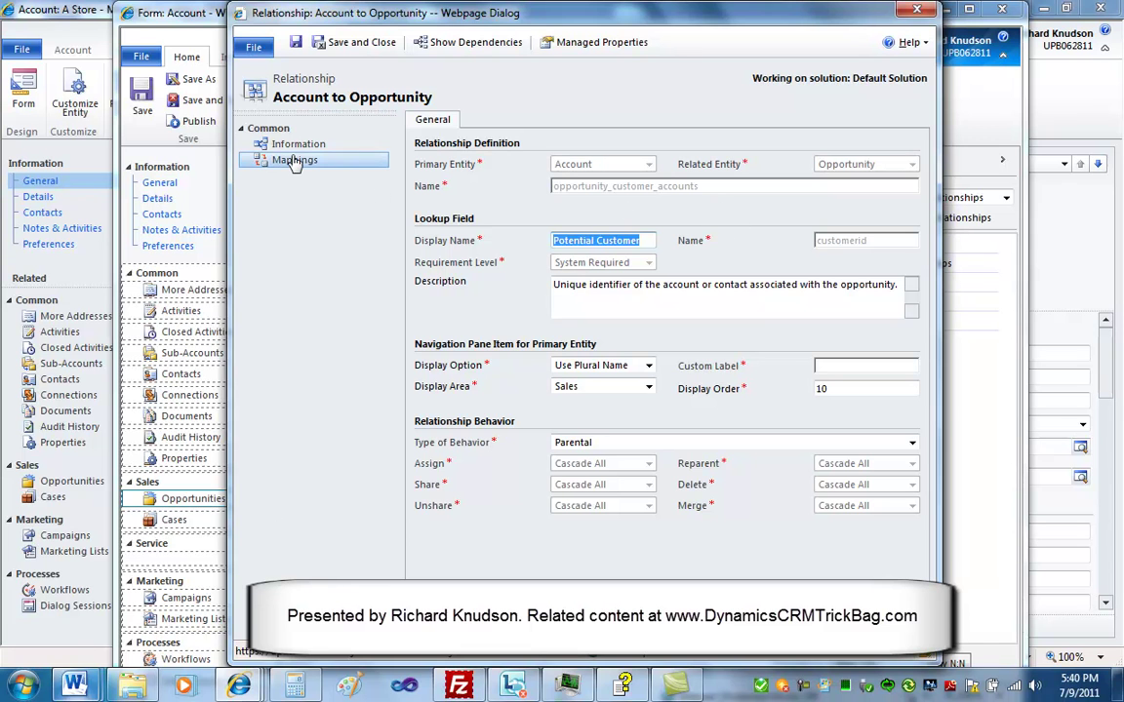
left_click(294, 162)
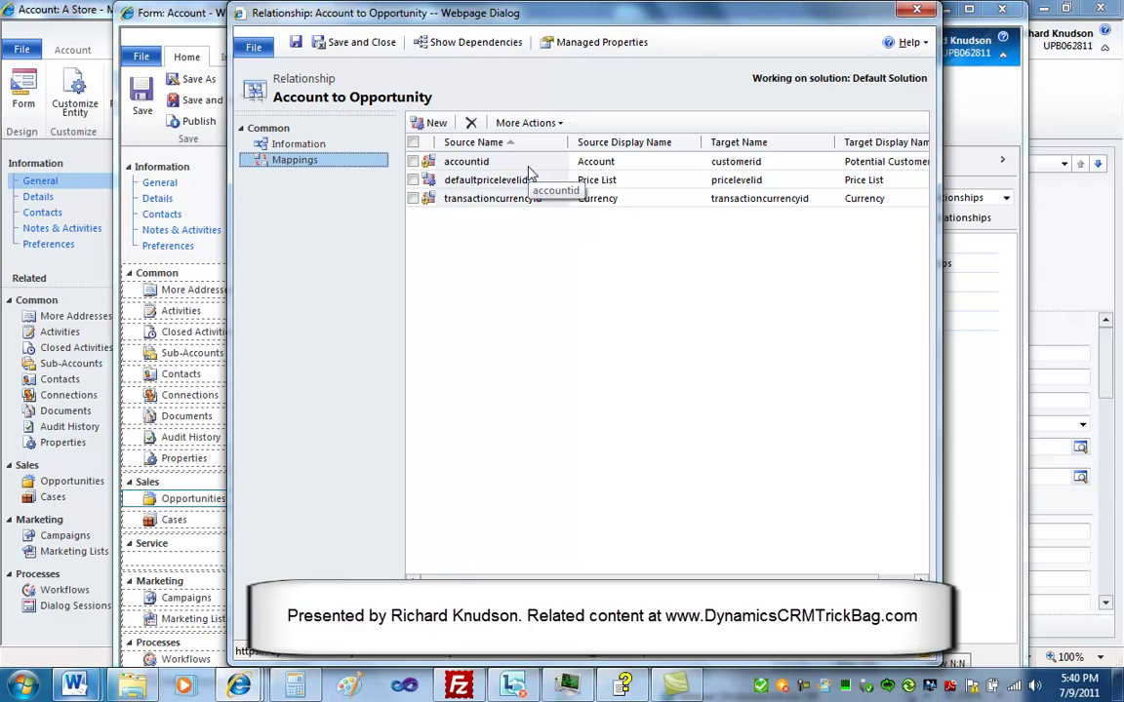
Add a field mapping from address1_city to upb_address1_city
left_click(427, 124)
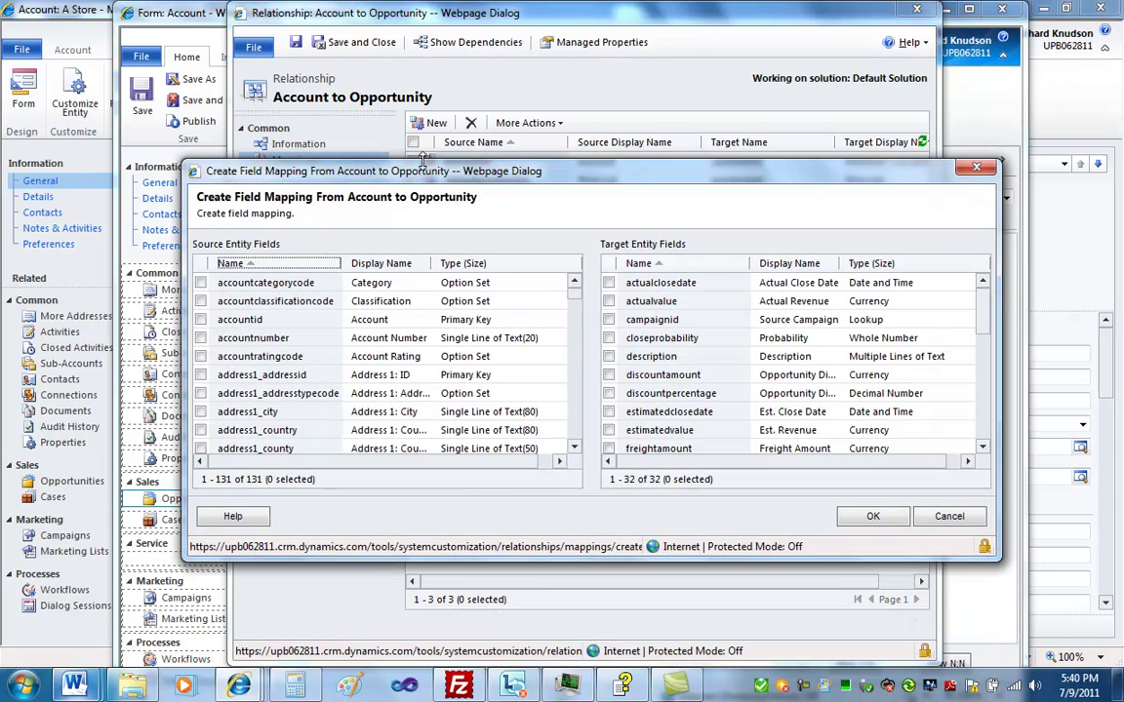
left_click_drag(423, 173, 419, 160)
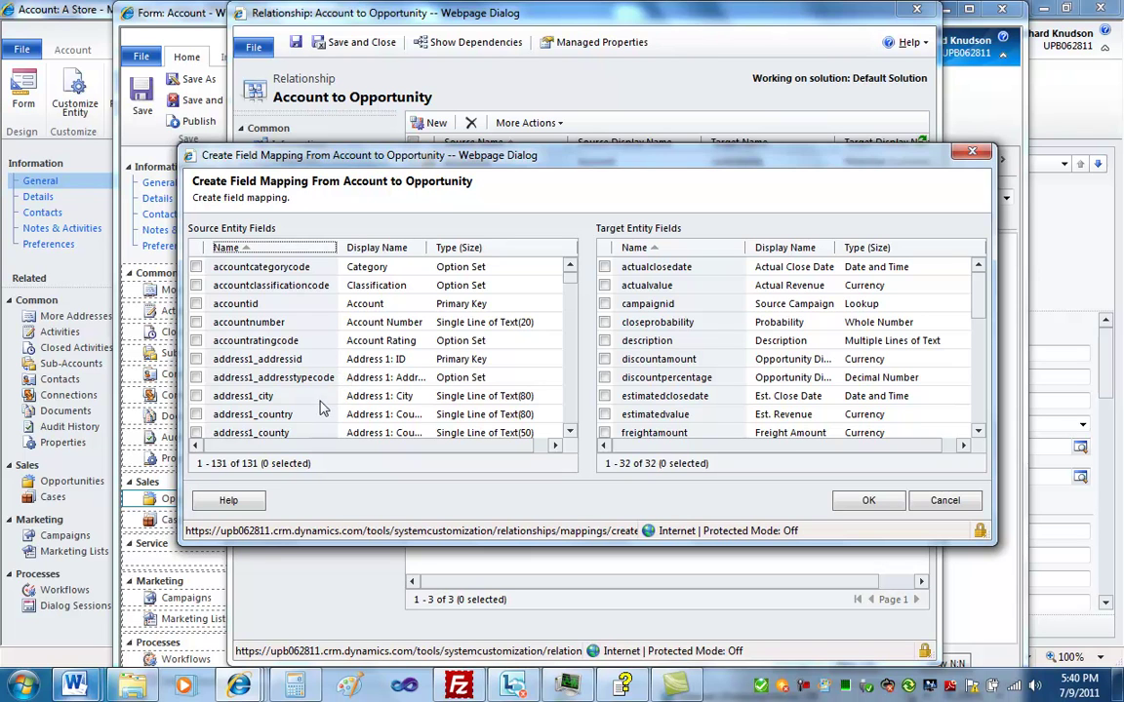
left_click(303, 396)
scroll(517, 395, "down", 1)
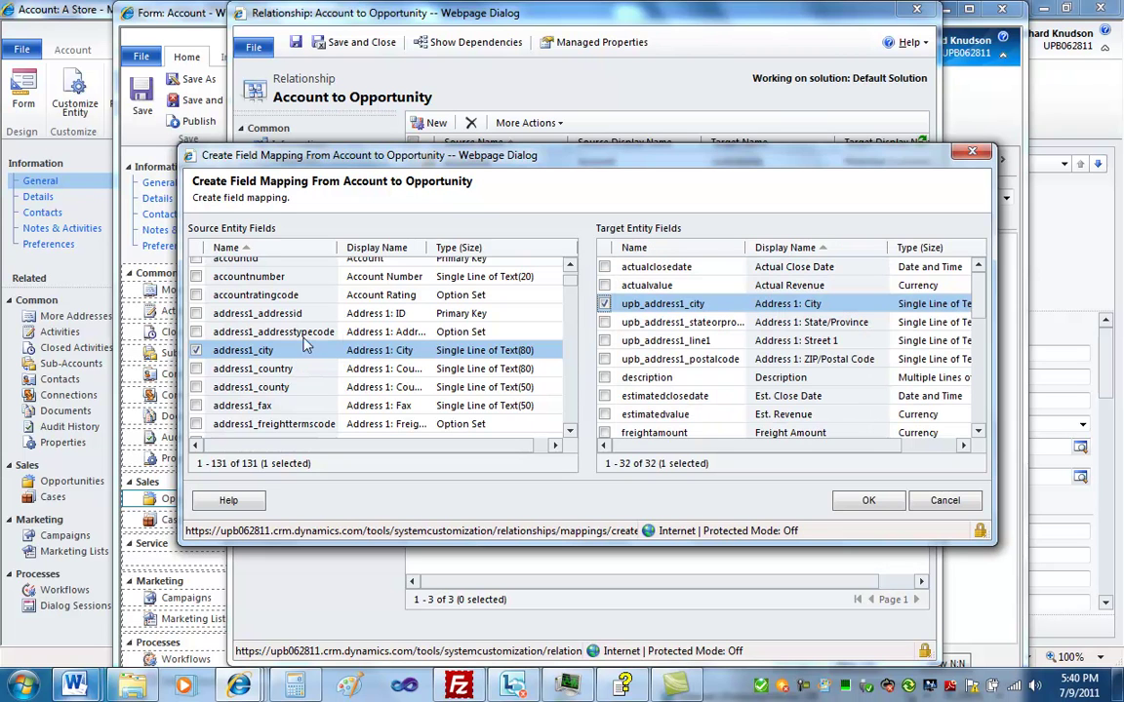
left_click(869, 500)
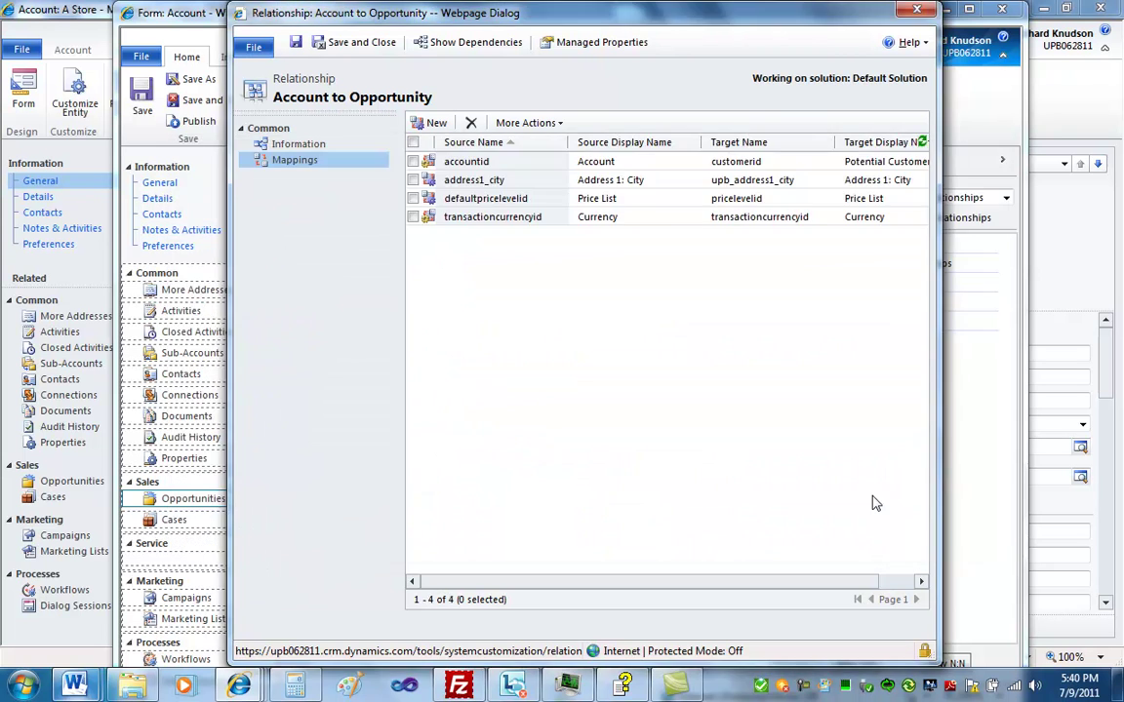
left_click(671, 186)
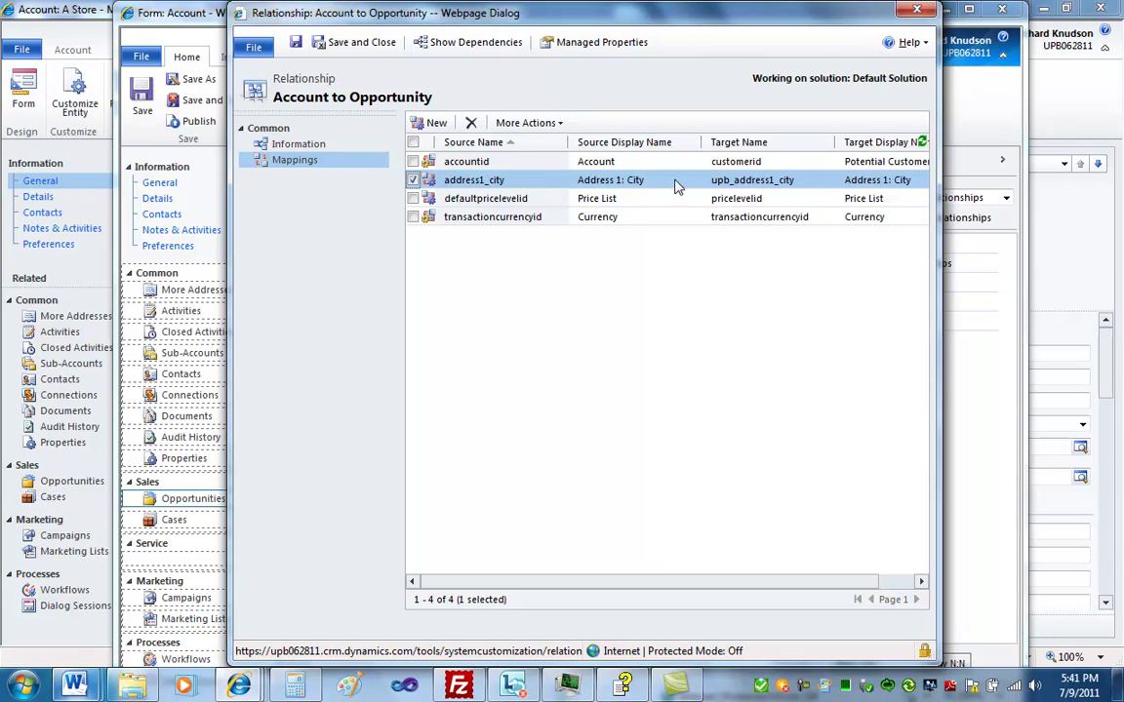
Add a field mapping from address1_line1 to upb_address1_line1
left_click(418, 127)
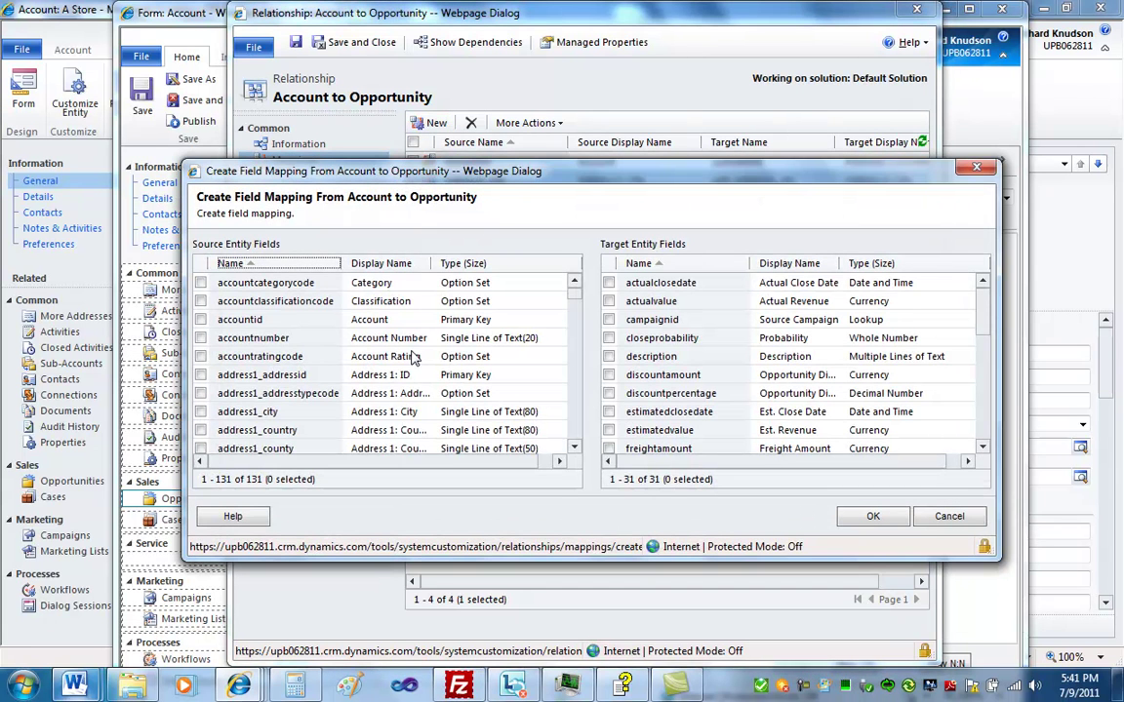
left_click(573, 448)
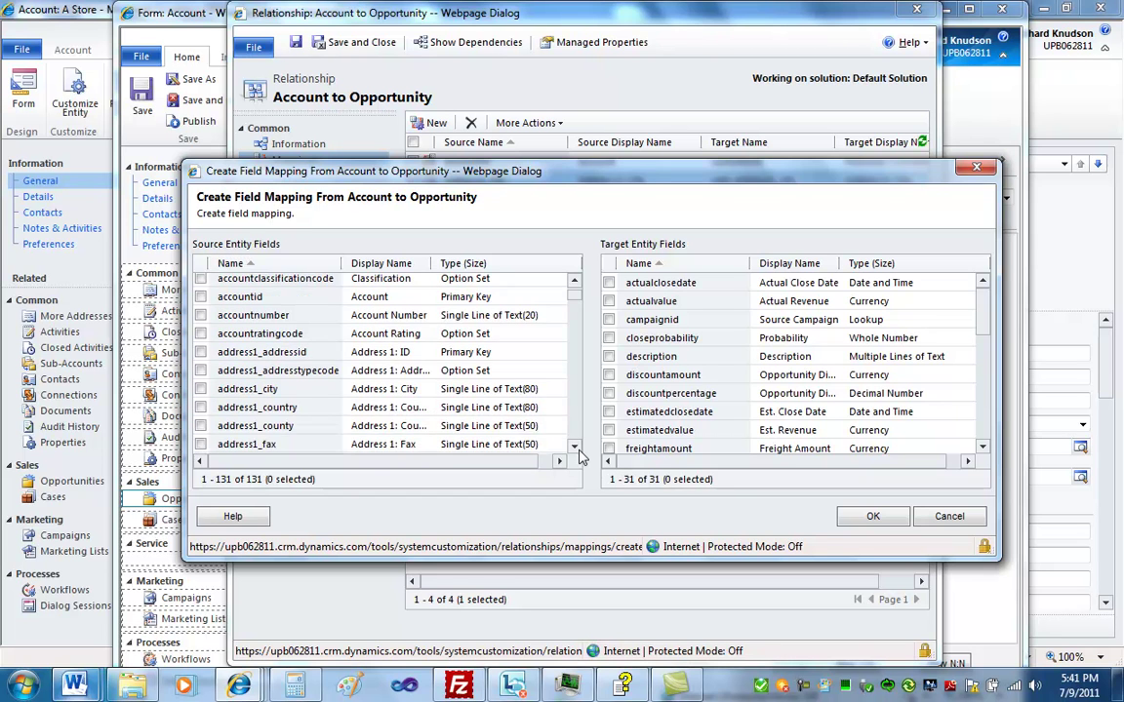
left_click(574, 448)
left_click(574, 448)
left_click(573, 448)
left_click(574, 448)
left_click(574, 448)
left_click(574, 447)
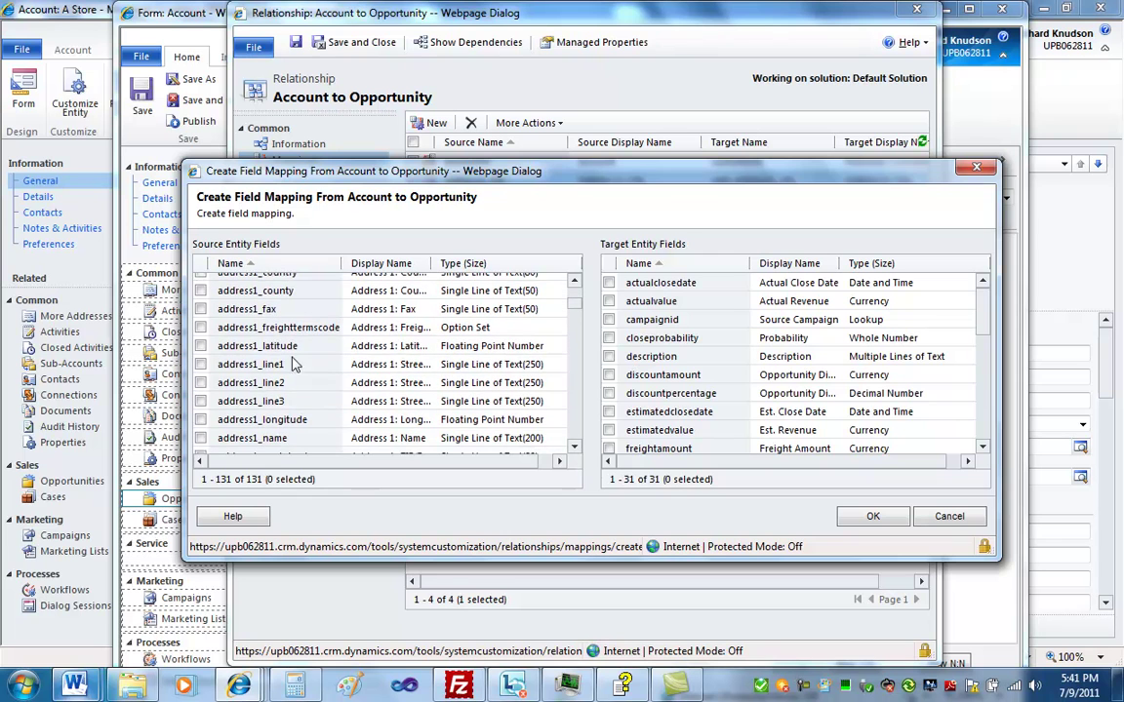
left_click(201, 364)
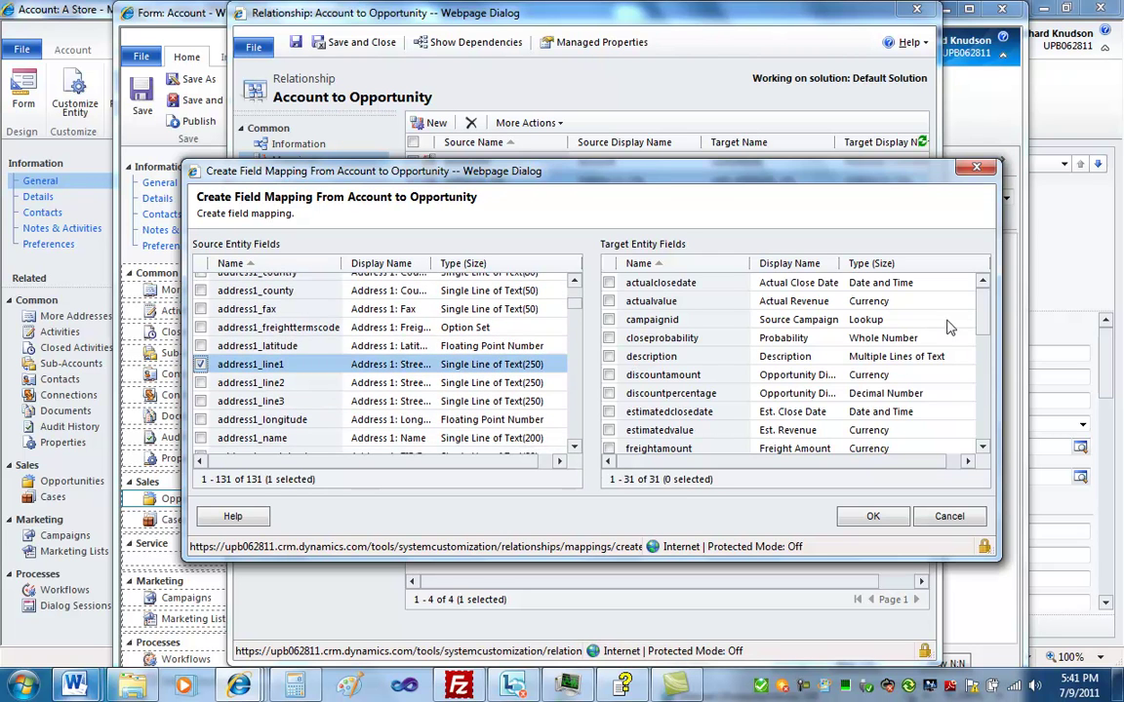
left_click(798, 262)
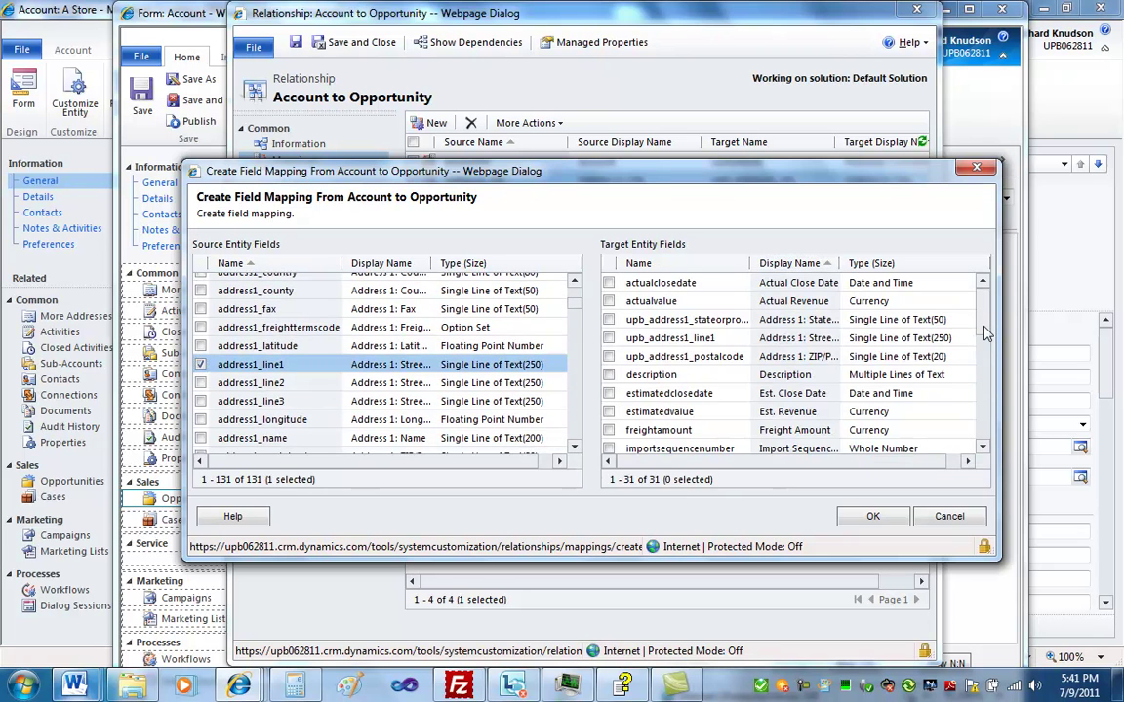
left_click(610, 339)
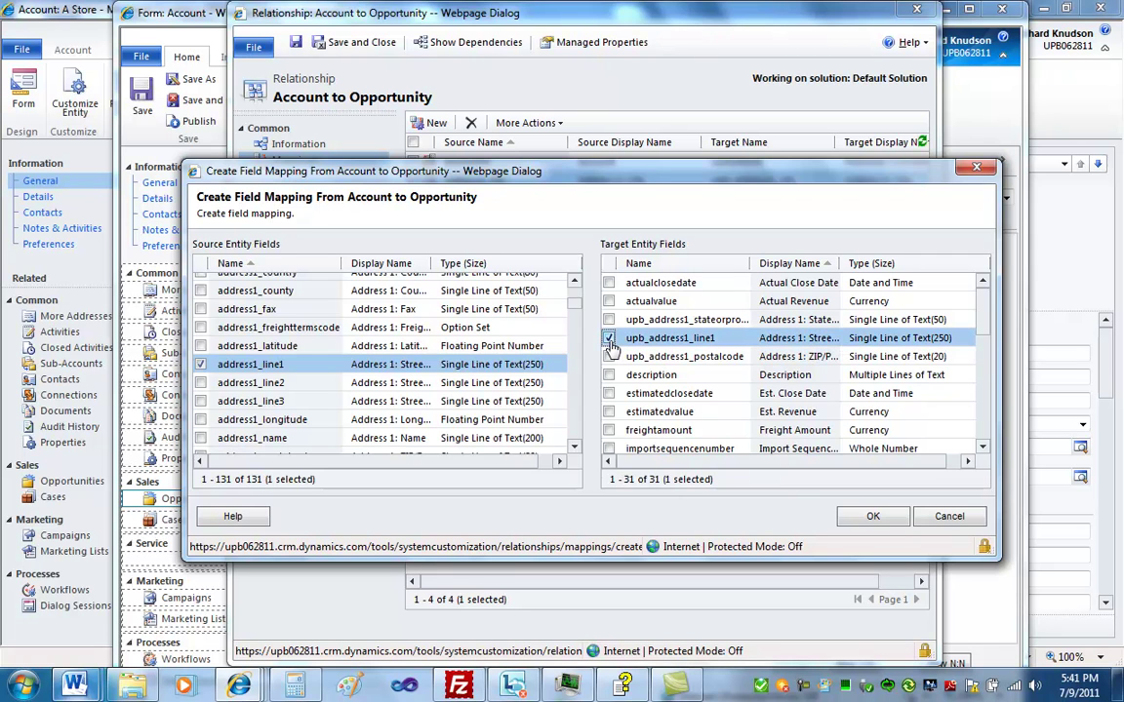
left_click(874, 519)
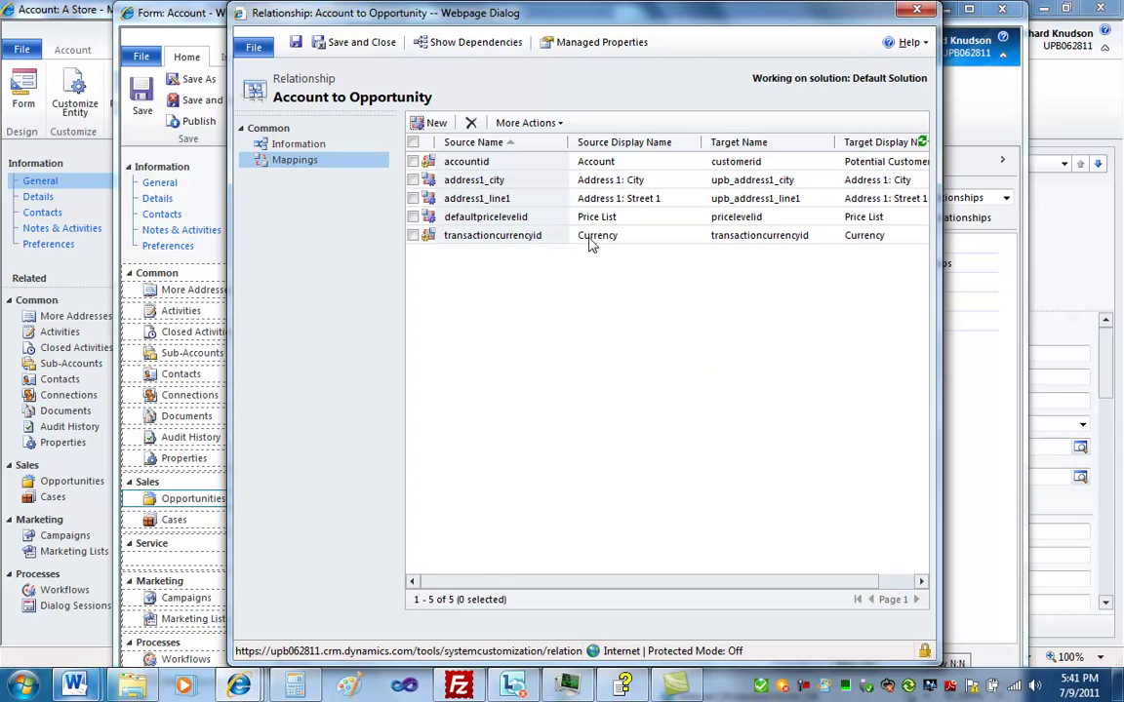
Add a field mapping from address1_stateorprovince to upb_address1_stateorprovince
left_click(428, 122)
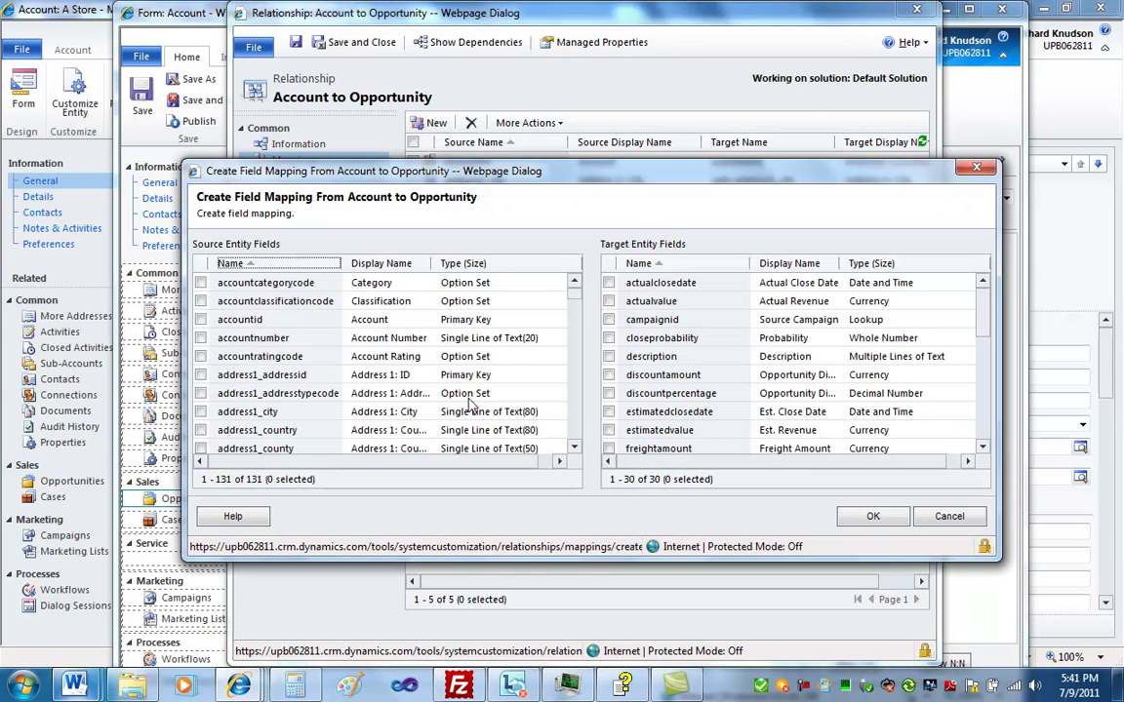
left_click(576, 451)
left_click_drag(575, 451, 575, 450)
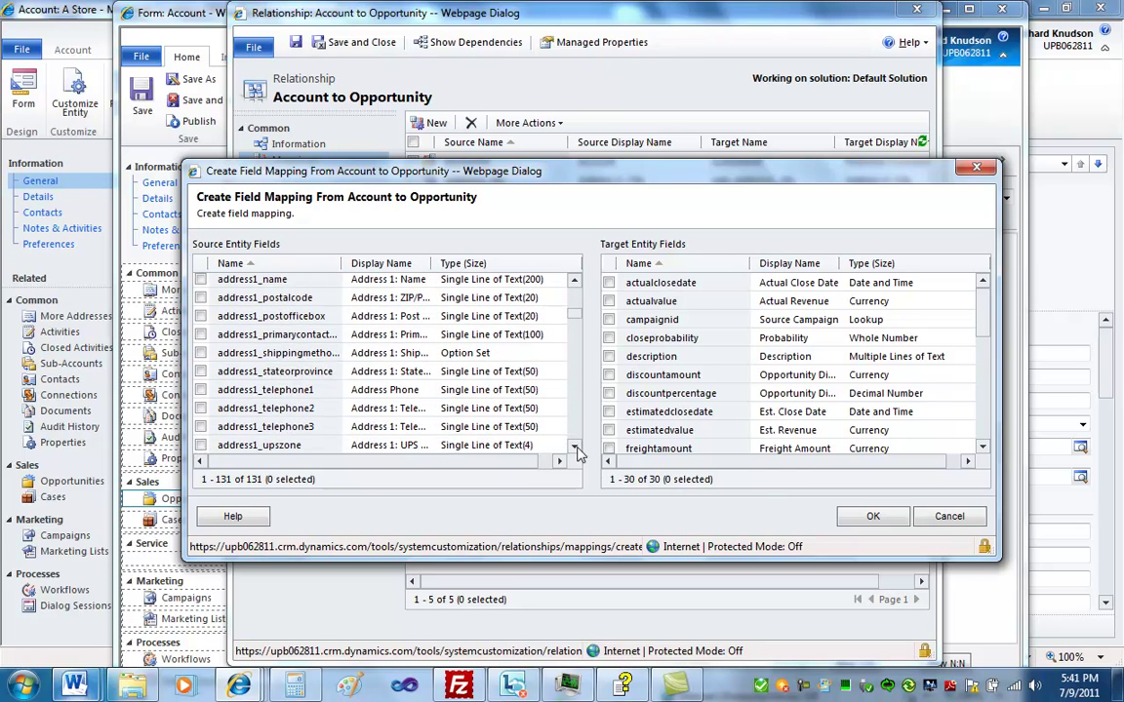
left_click(200, 370)
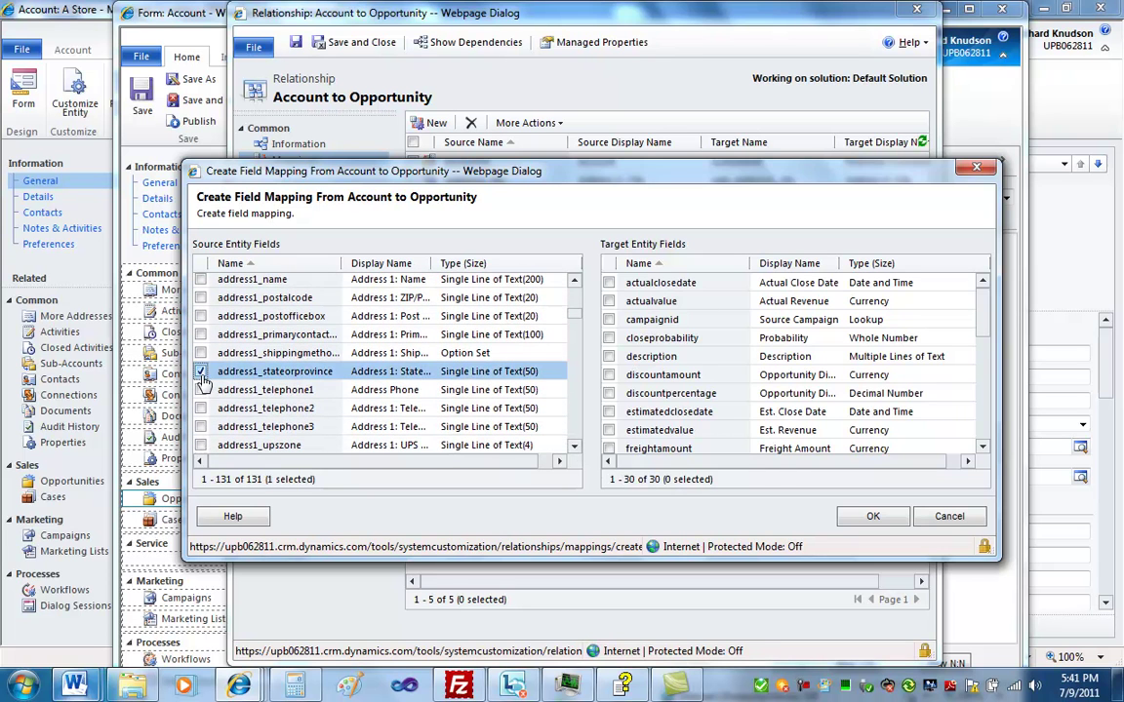
left_click(788, 264)
left_click_drag(986, 326, 985, 297)
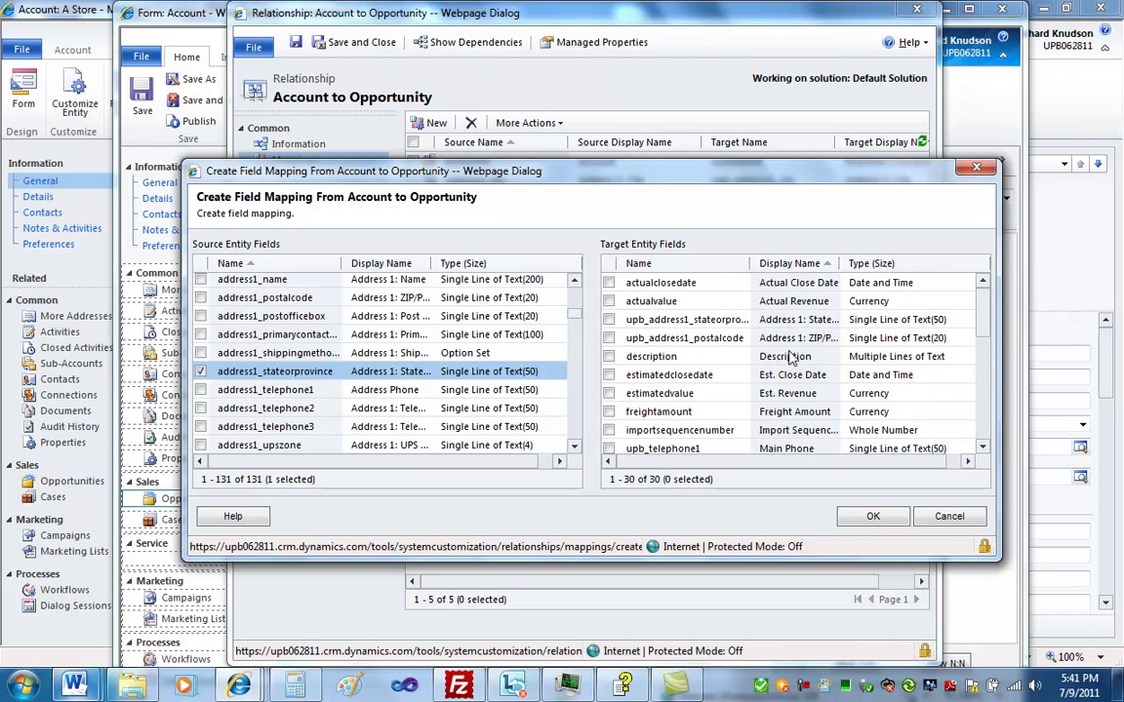
left_click(608, 319)
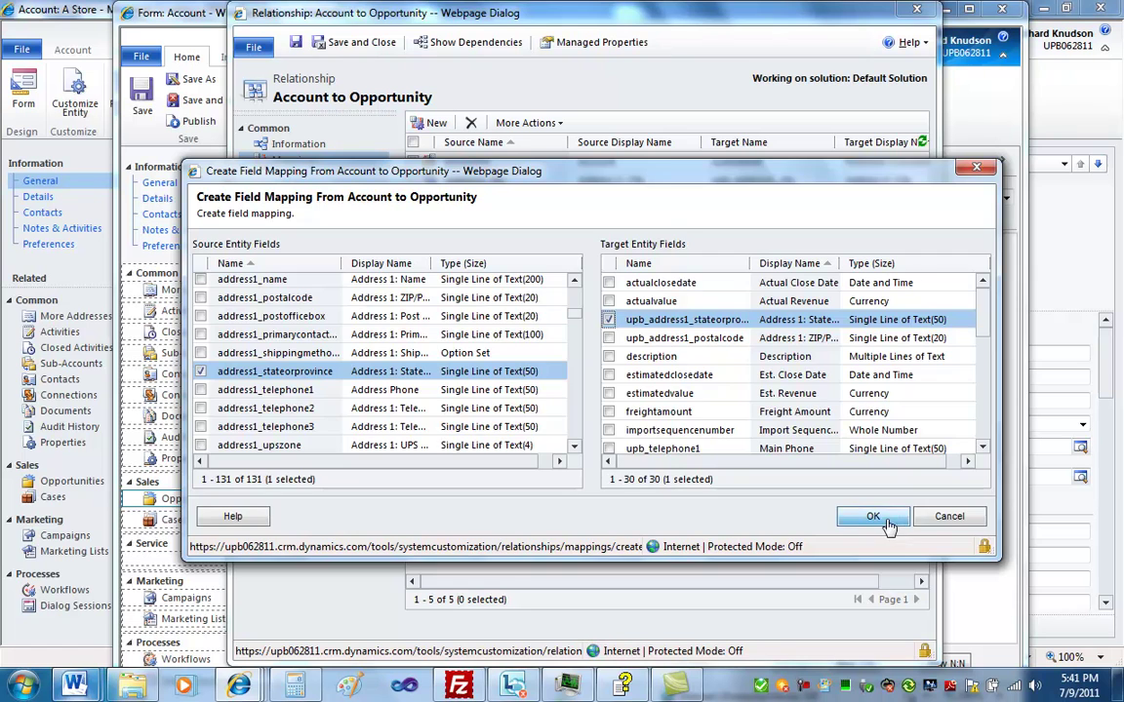
left_click(875, 518)
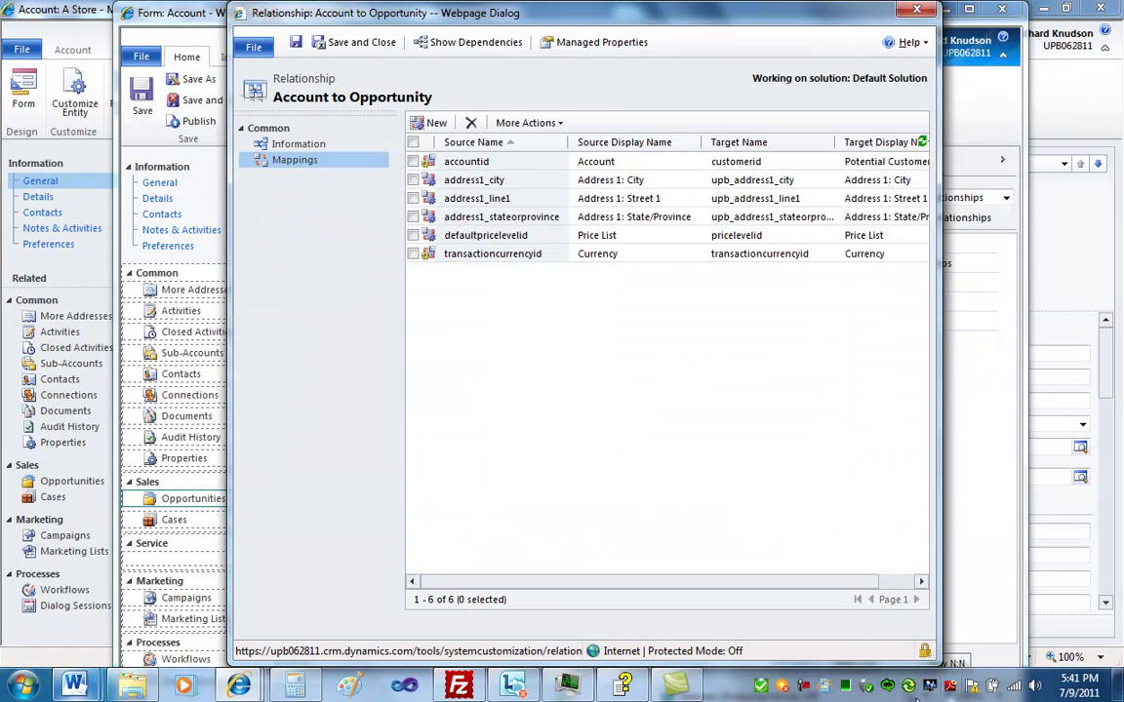
Save and close the mappings, confirm the relationship properties, and save and close the account form
right_click(800, 688)
left_click(839, 581)
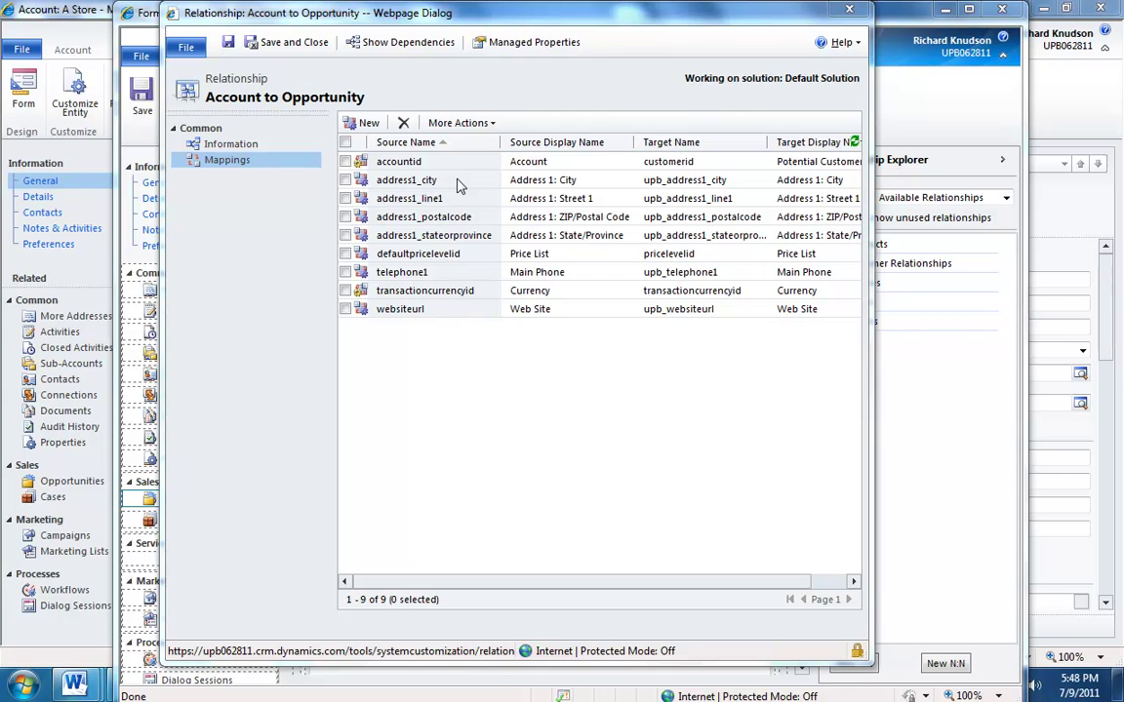
left_click(285, 46)
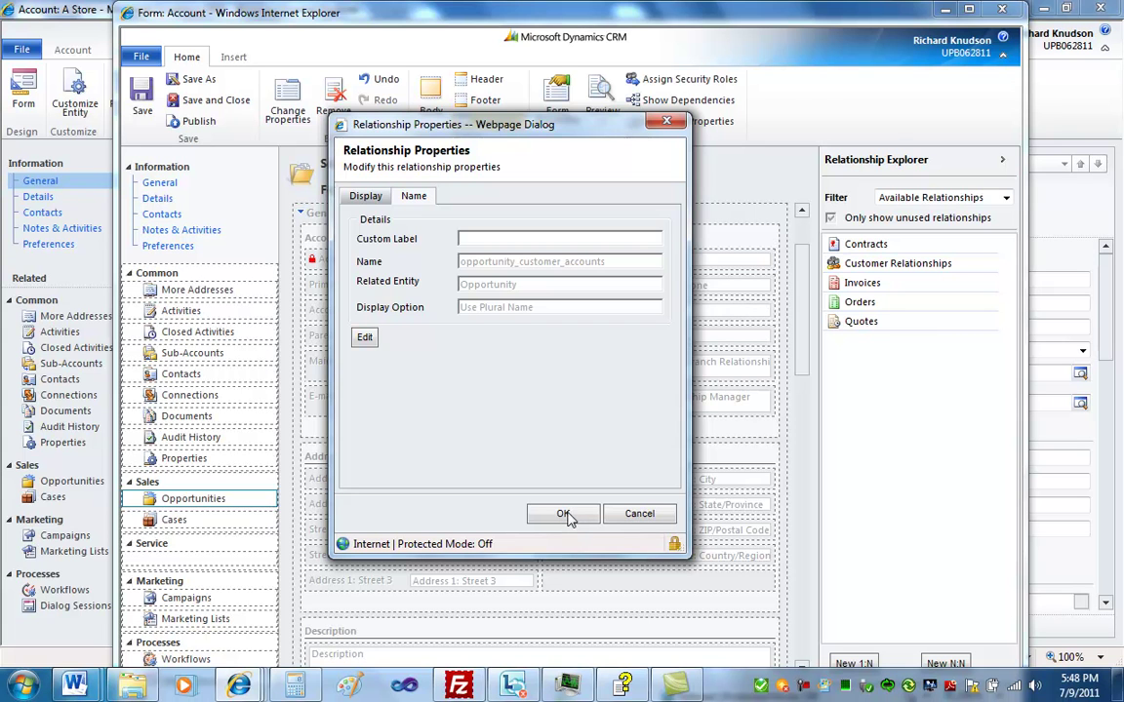
left_click(564, 515)
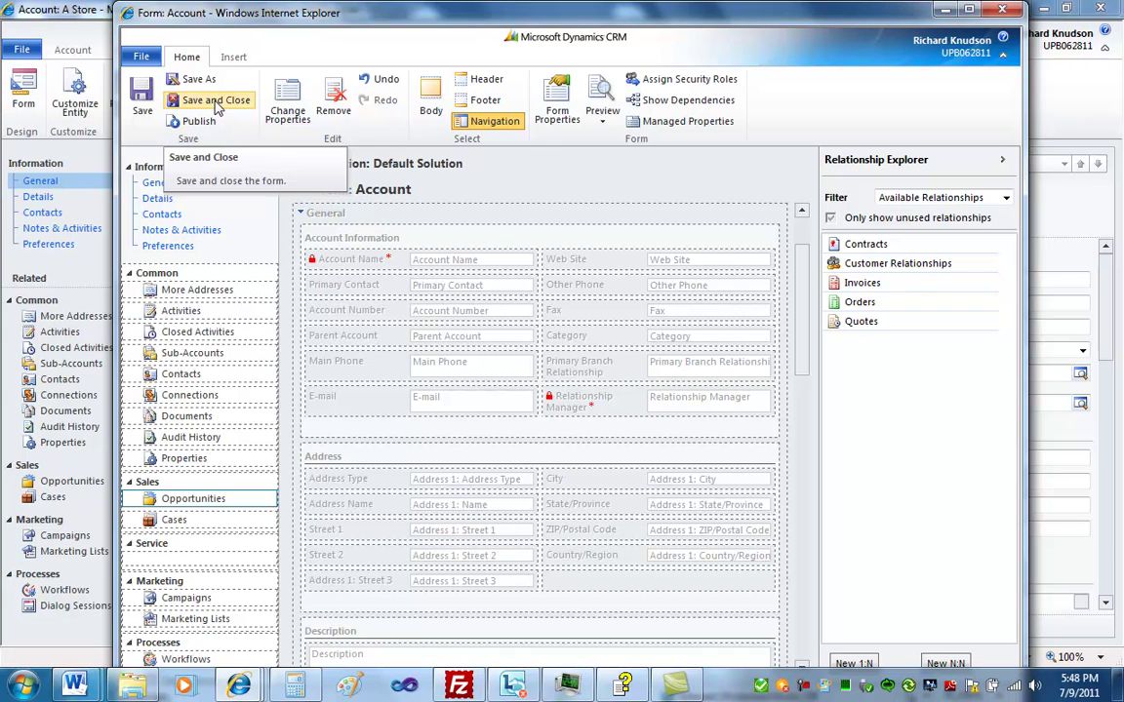
left_click(217, 104)
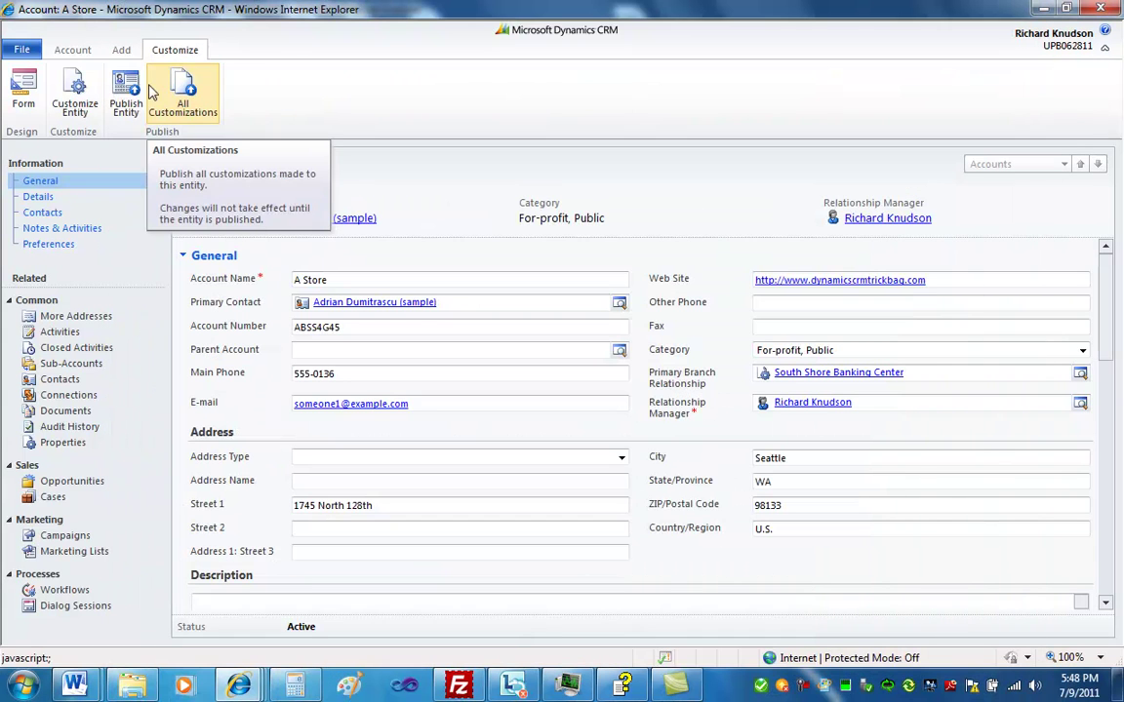
Publish the Account entity customizations and list A Store's related opportunities
left_click(130, 89)
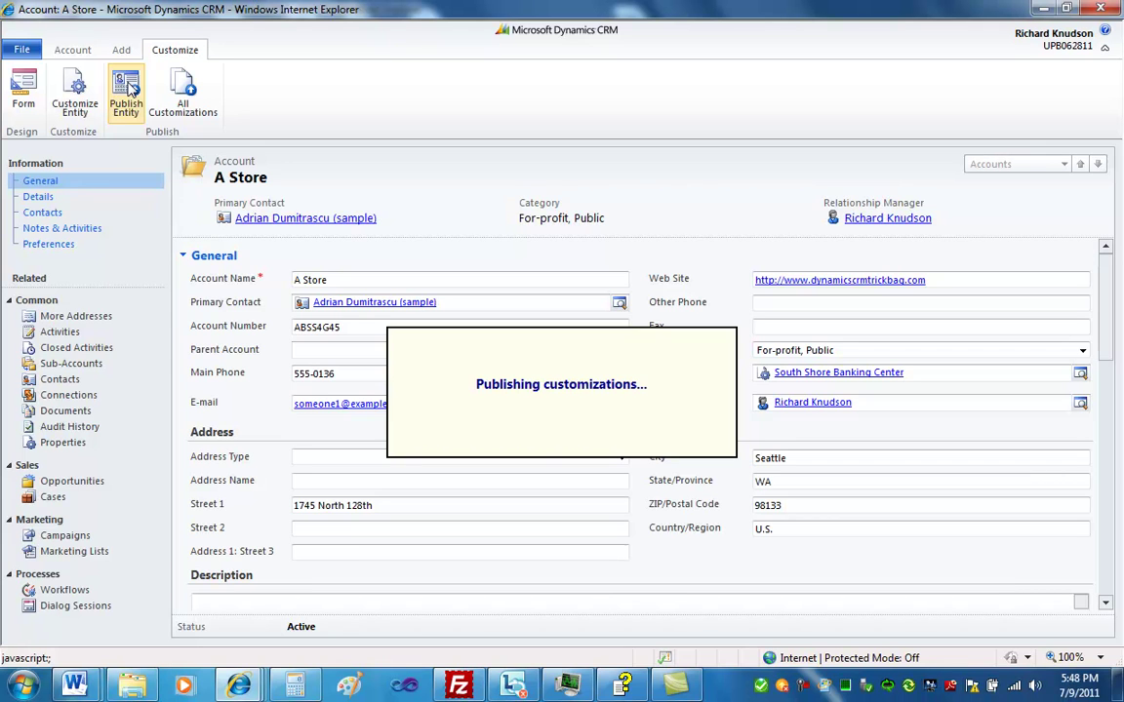
left_click(73, 49)
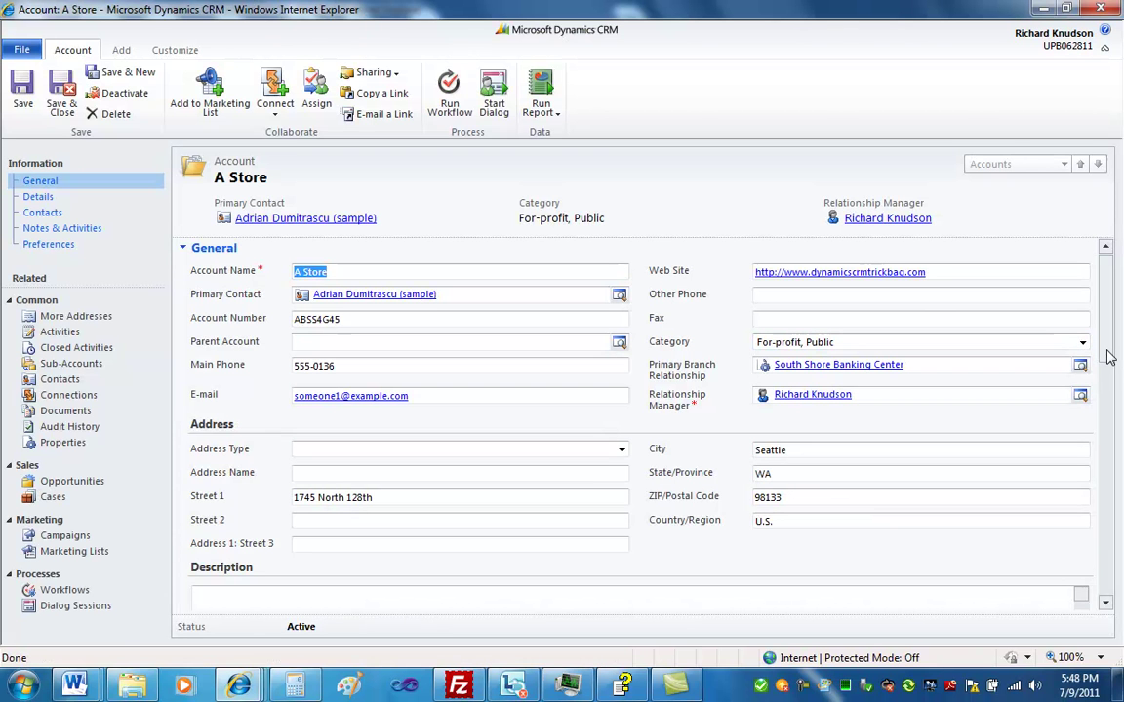
left_click_drag(1110, 351, 1108, 335)
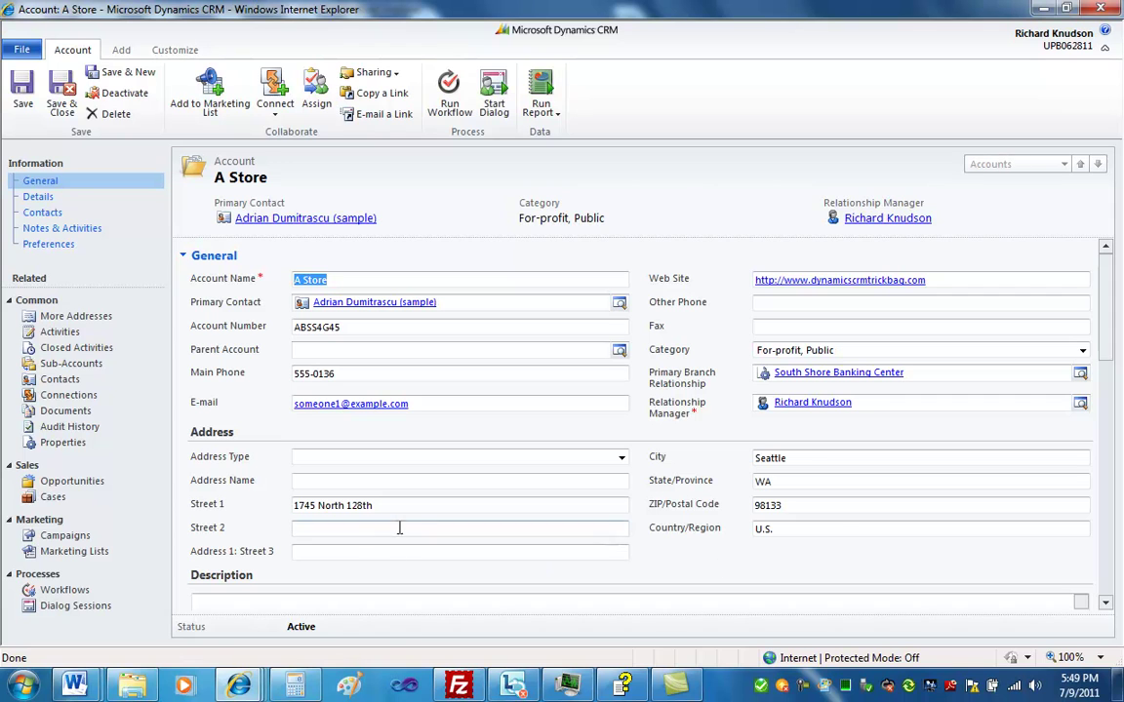
left_click(80, 485)
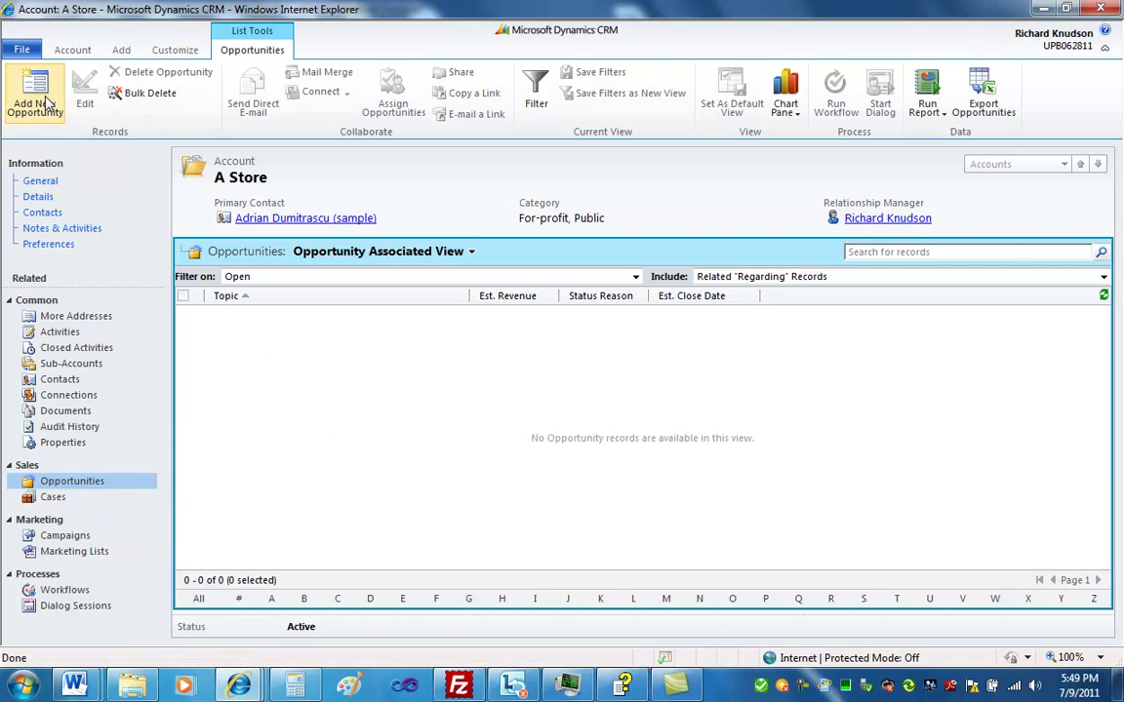
left_click(35, 93)
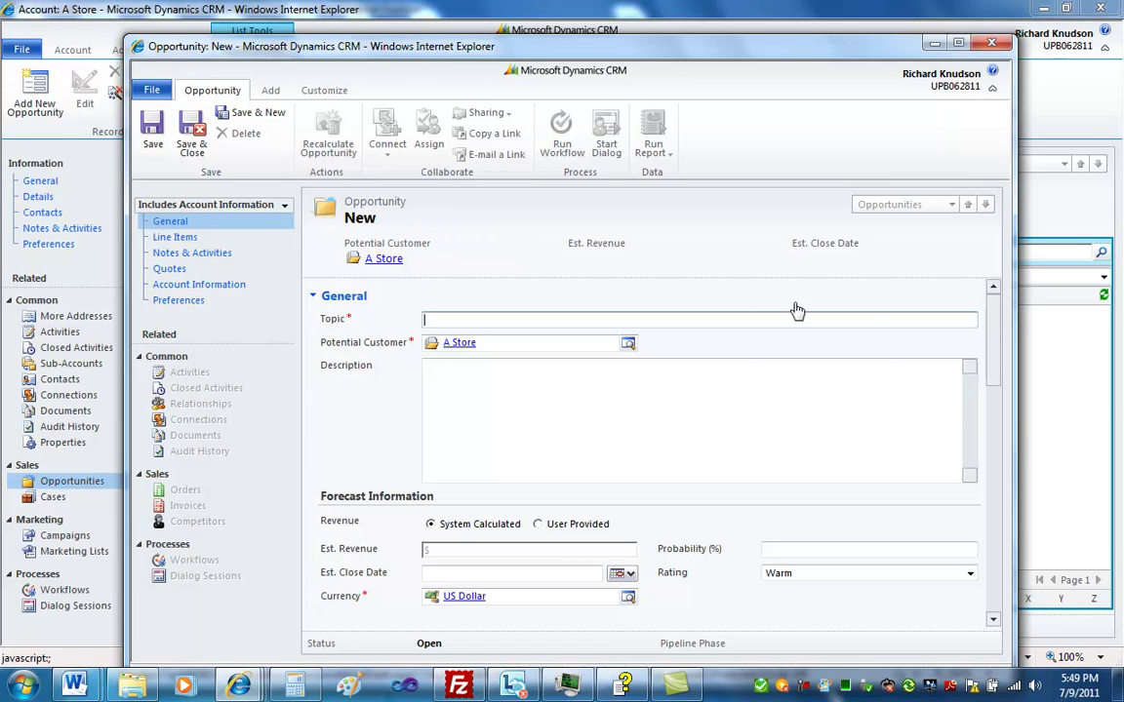
left_click(186, 285)
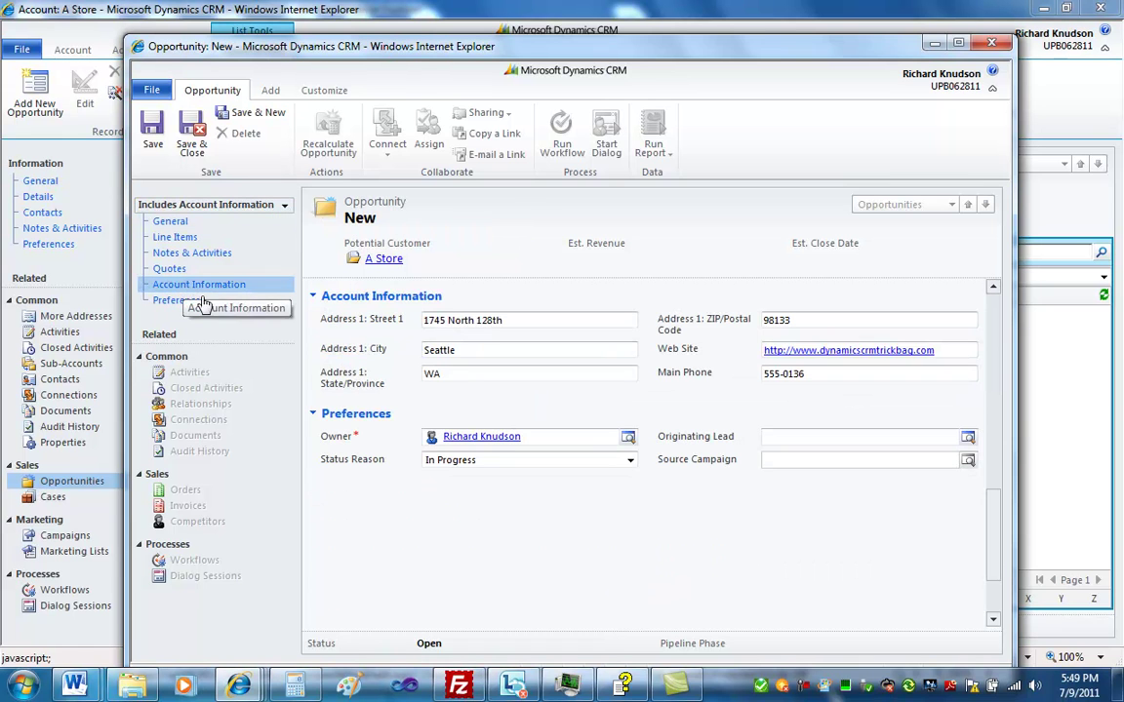
left_click(530, 351)
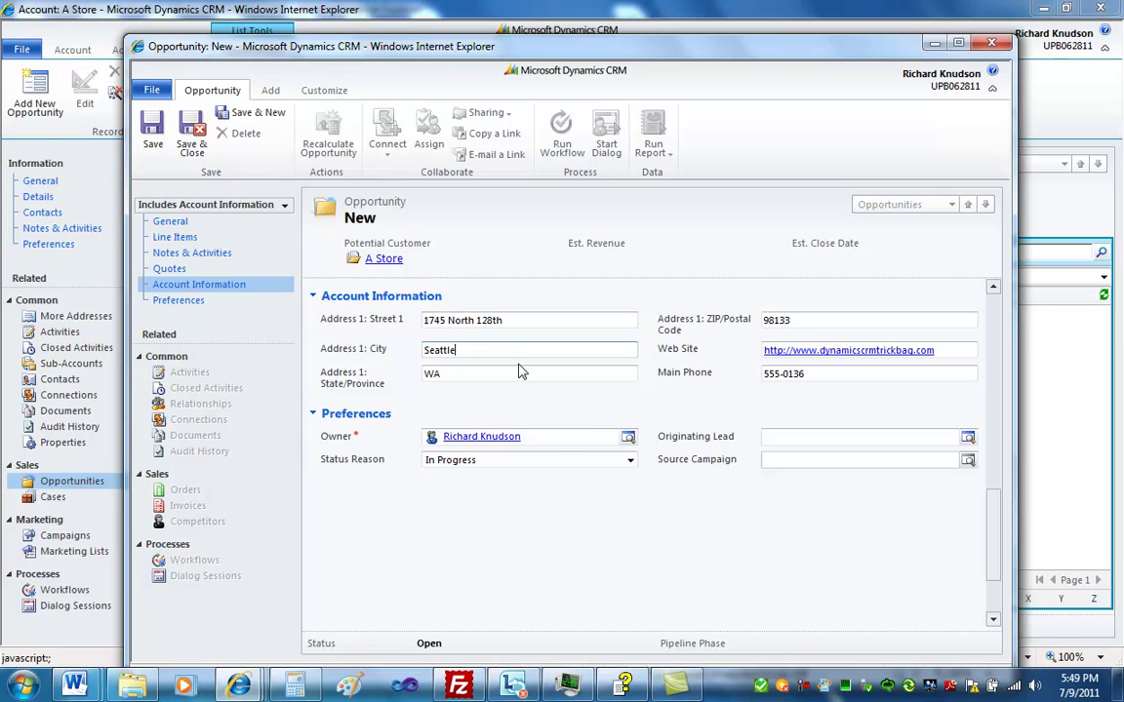
left_click(816, 314)
left_click(947, 350)
left_click(915, 373)
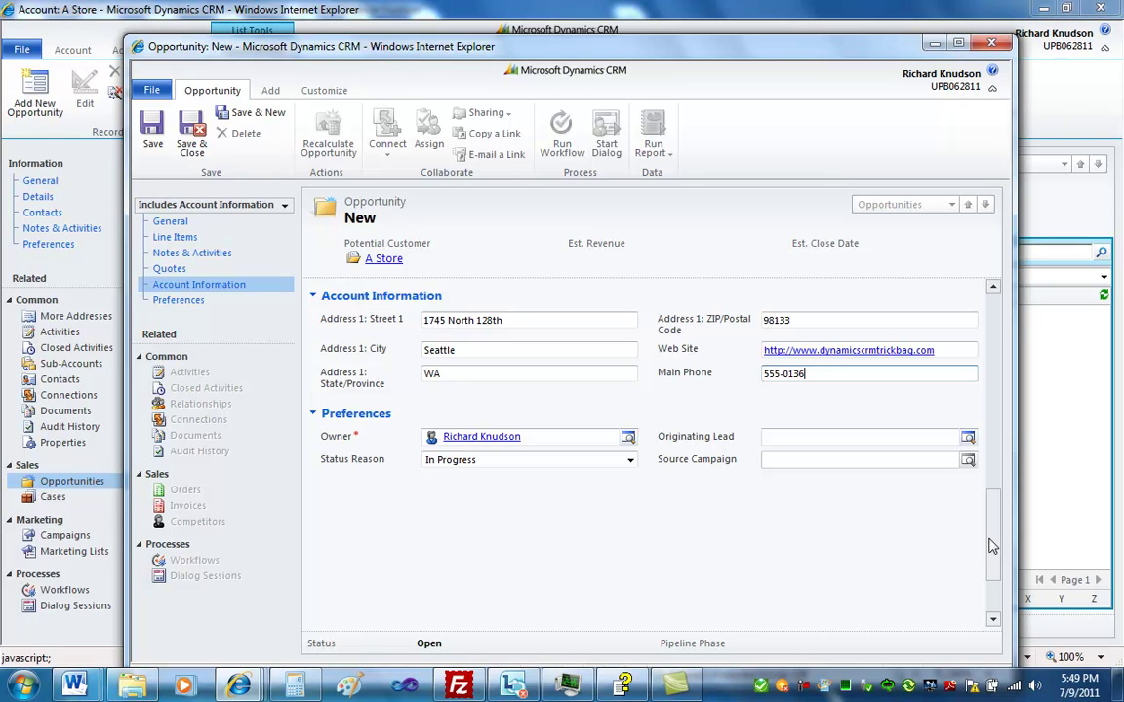
left_click_drag(996, 549, 995, 524)
scroll(995, 524, "down", 2)
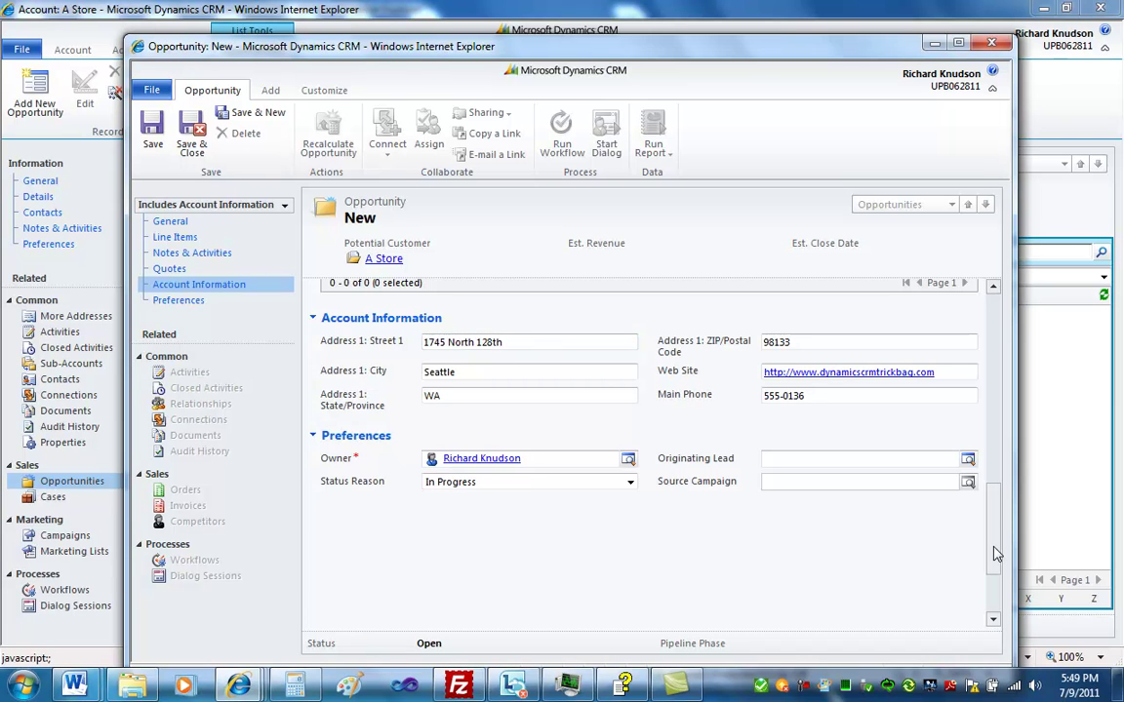
left_click_drag(995, 555, 987, 243)
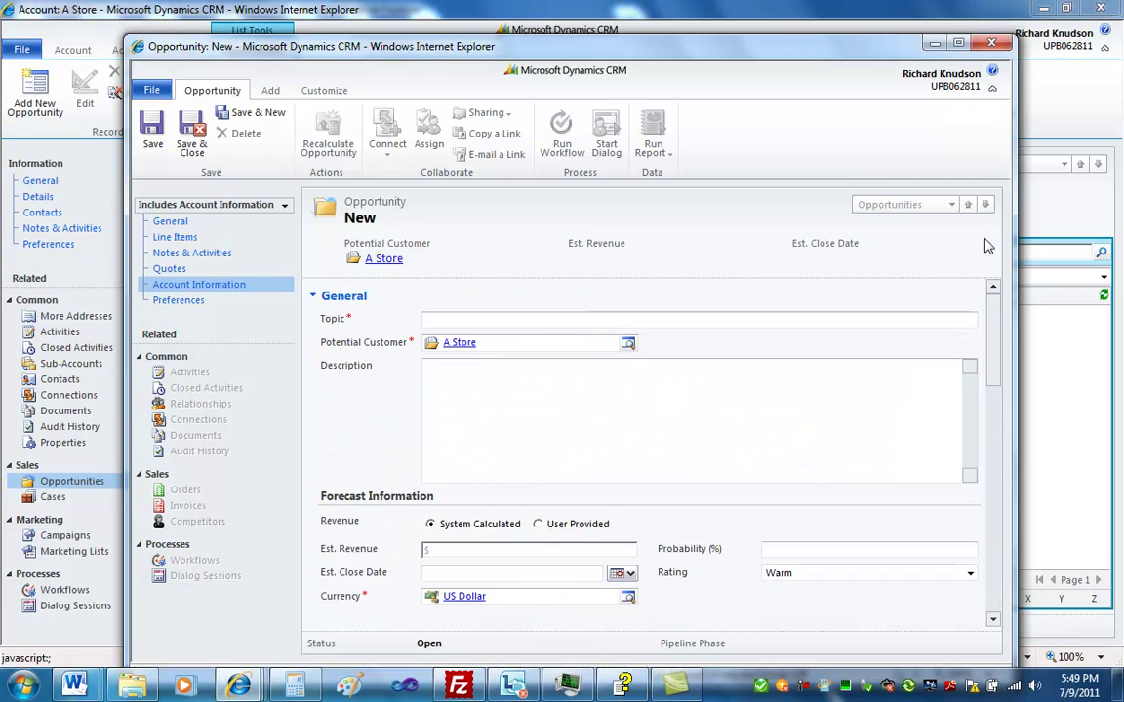
left_click(991, 44)
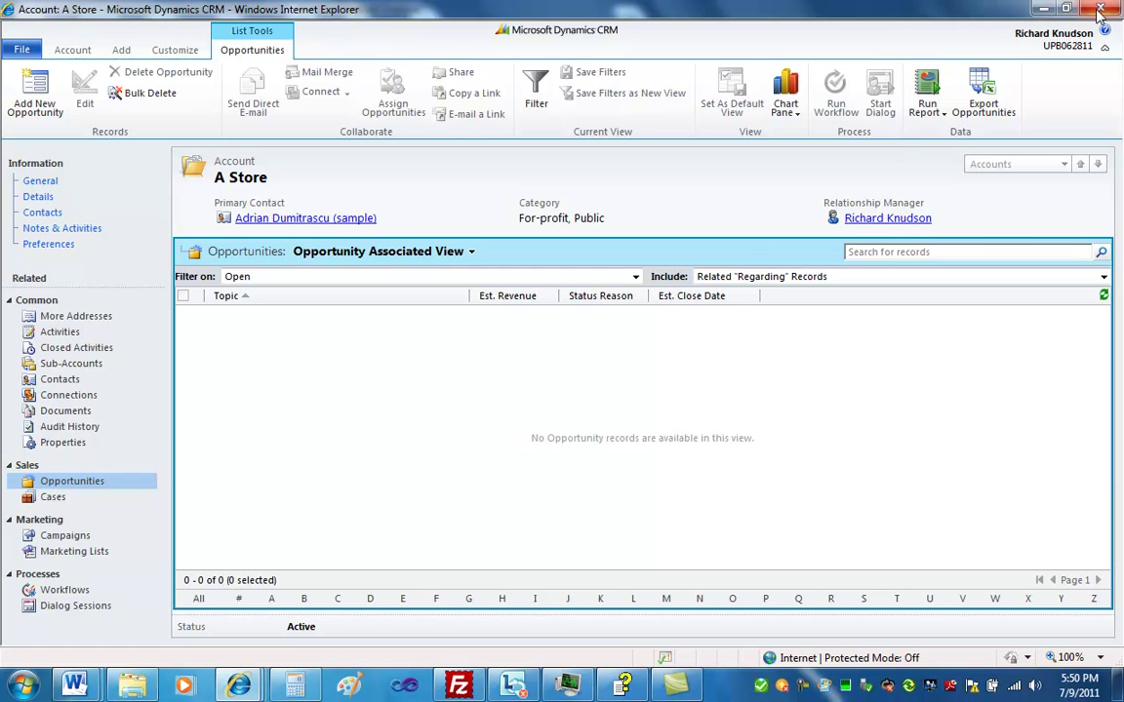
Close the A Store account window and go to the Processes list in Settings
key("alt+F4")
left_click(260, 285)
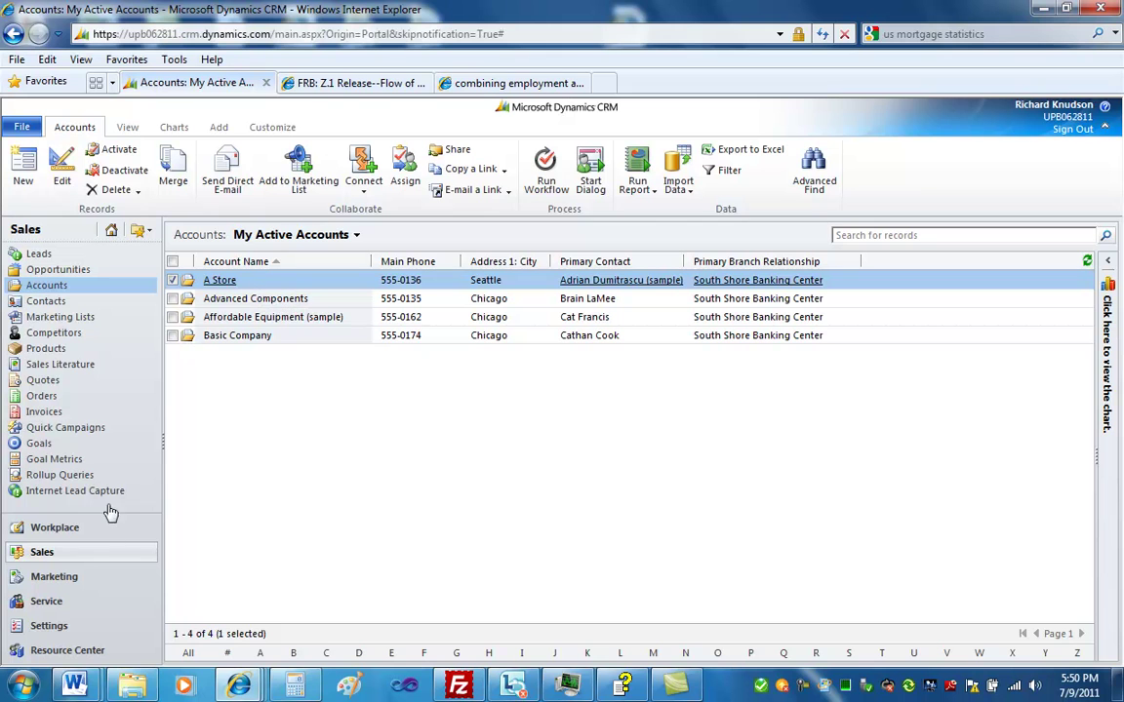
left_click(78, 635)
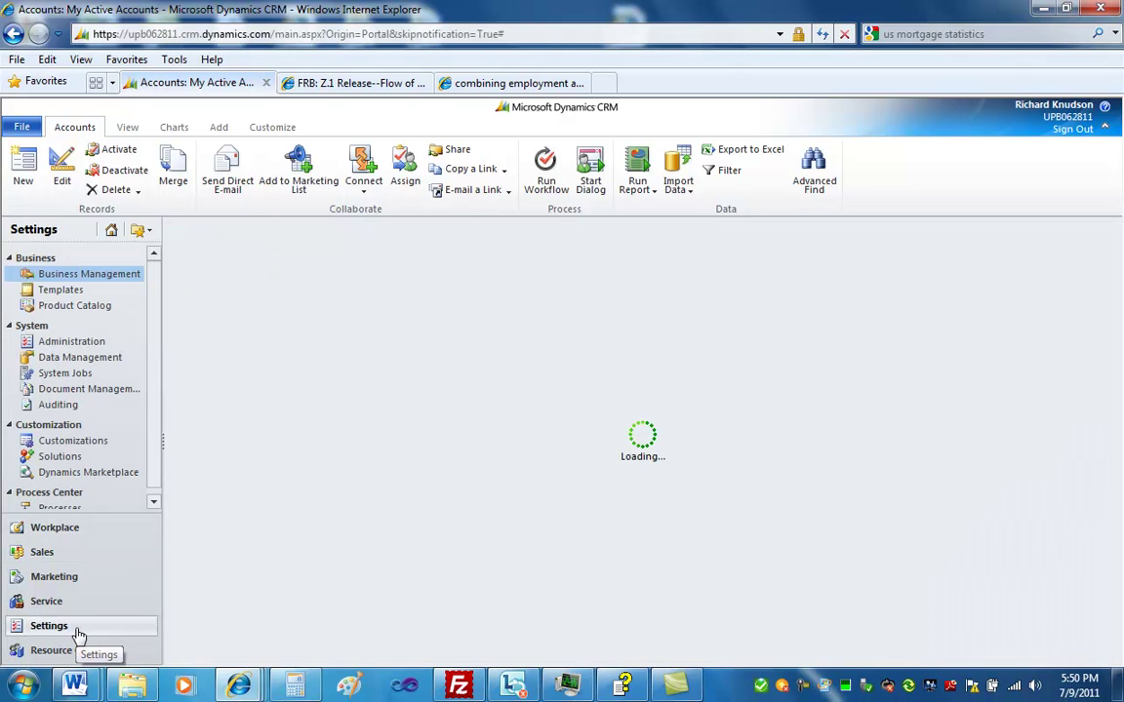
left_click(75, 508)
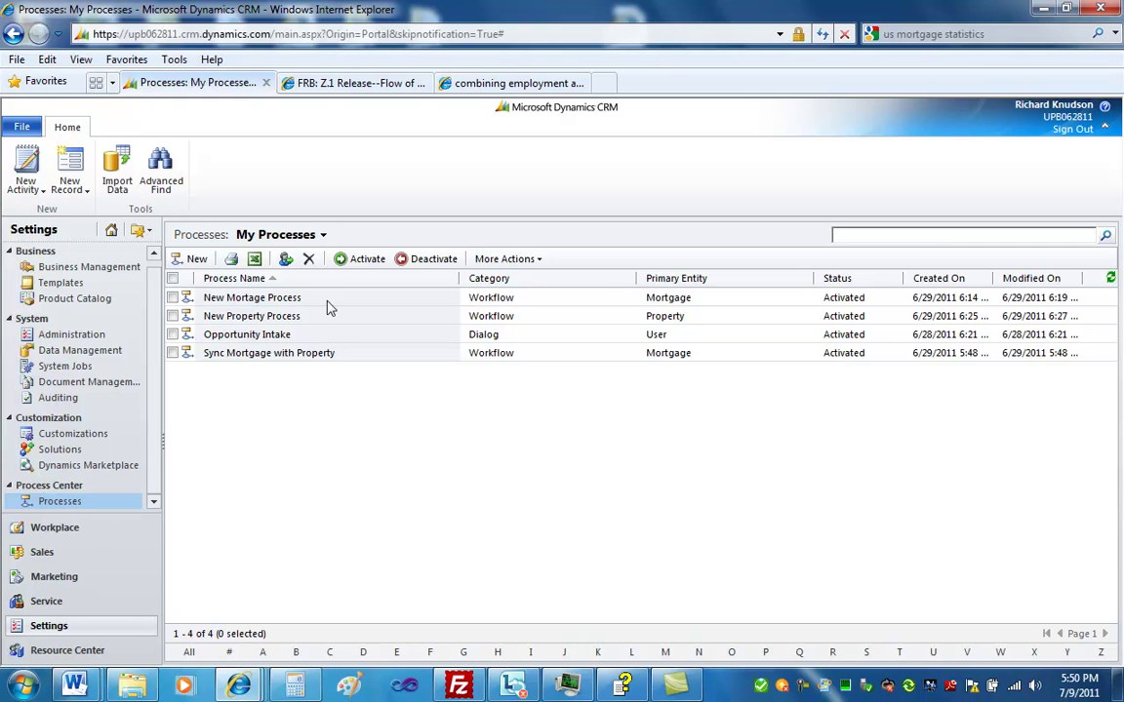
Create a new Workflow process named 'Update Account from Opportunity' on the Opportunity entity
left_click(189, 262)
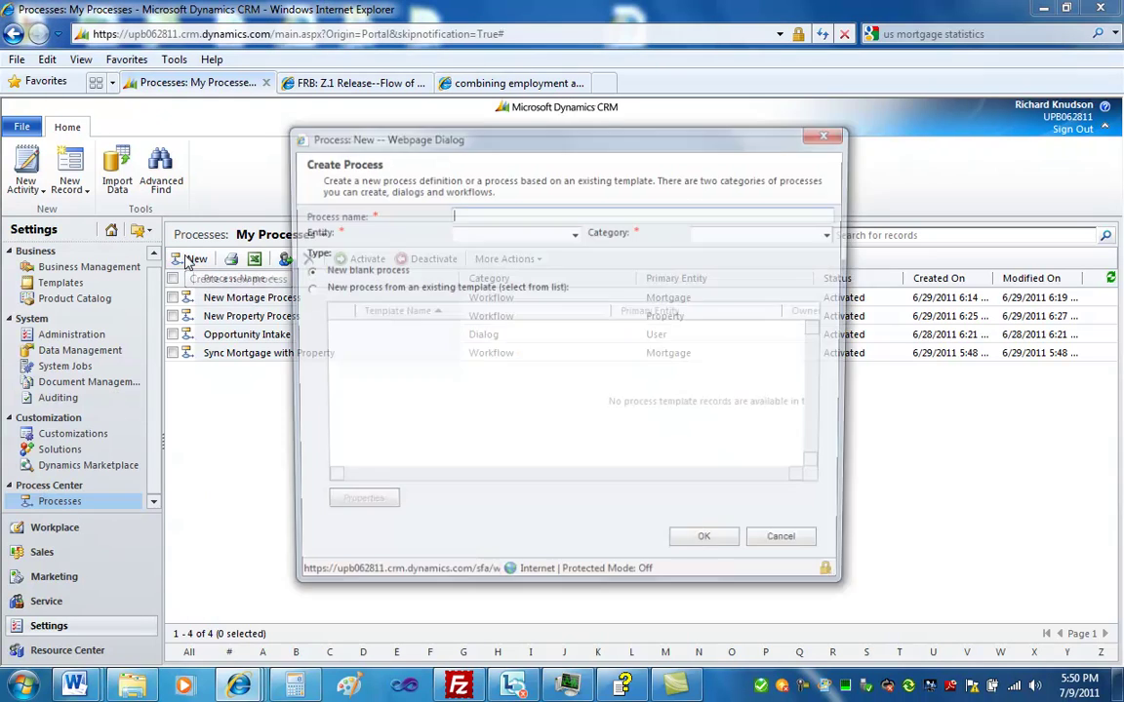
left_click(738, 231)
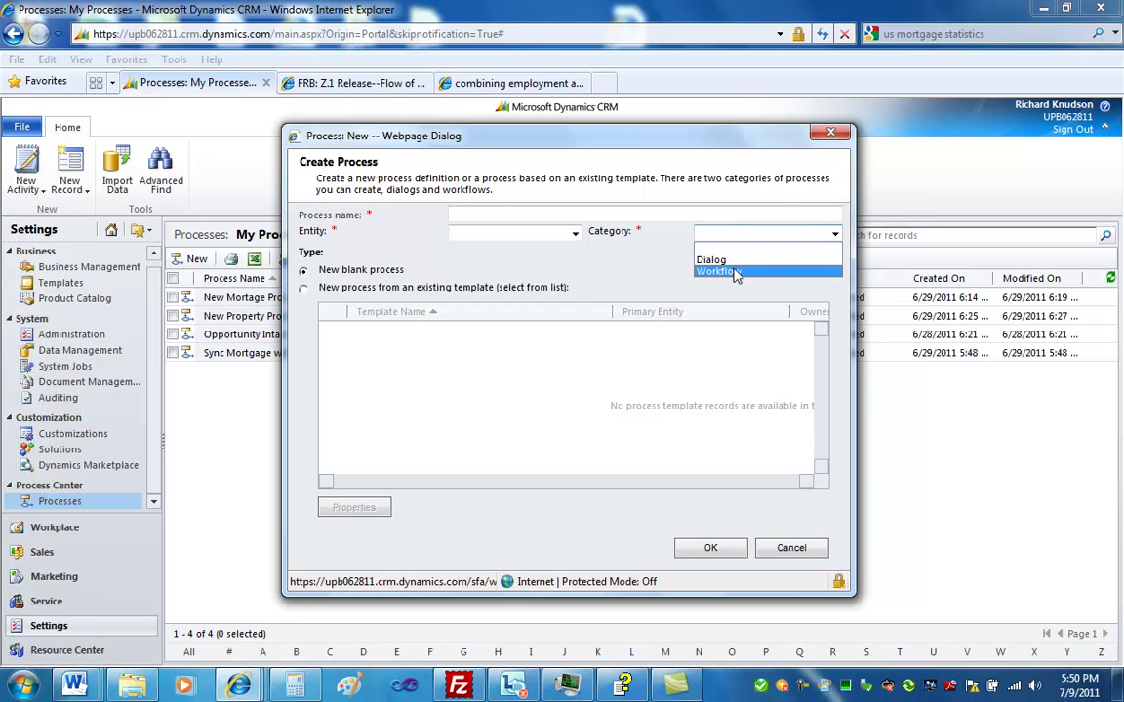
left_click(735, 269)
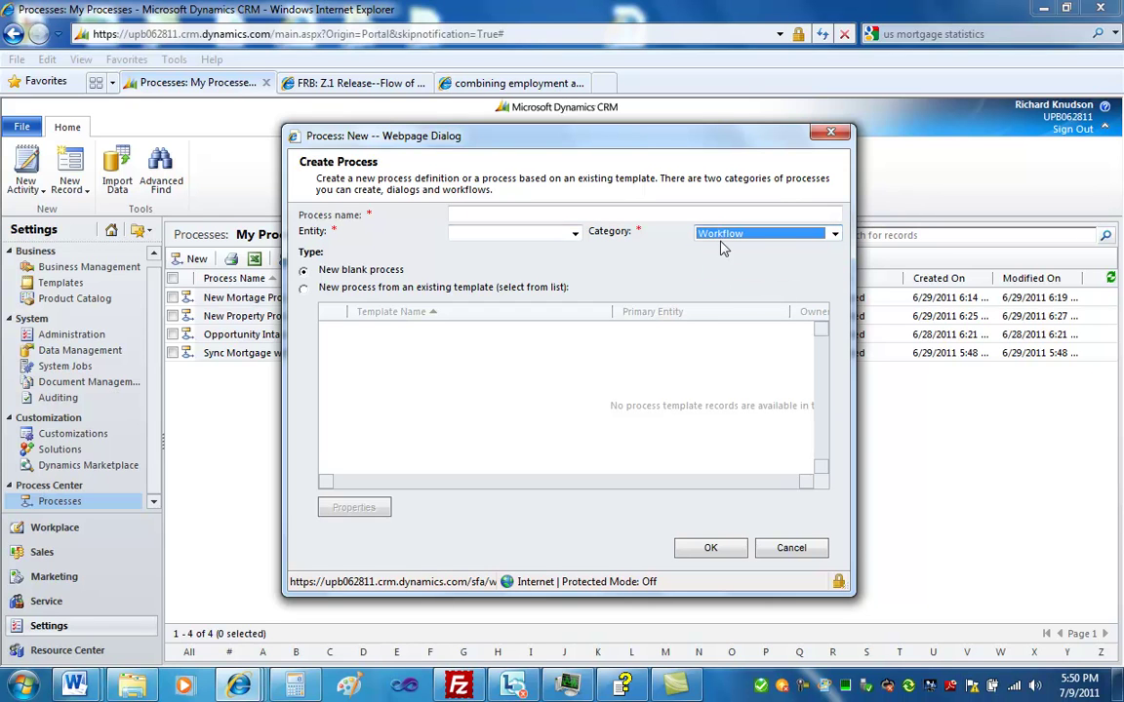
left_click(575, 232)
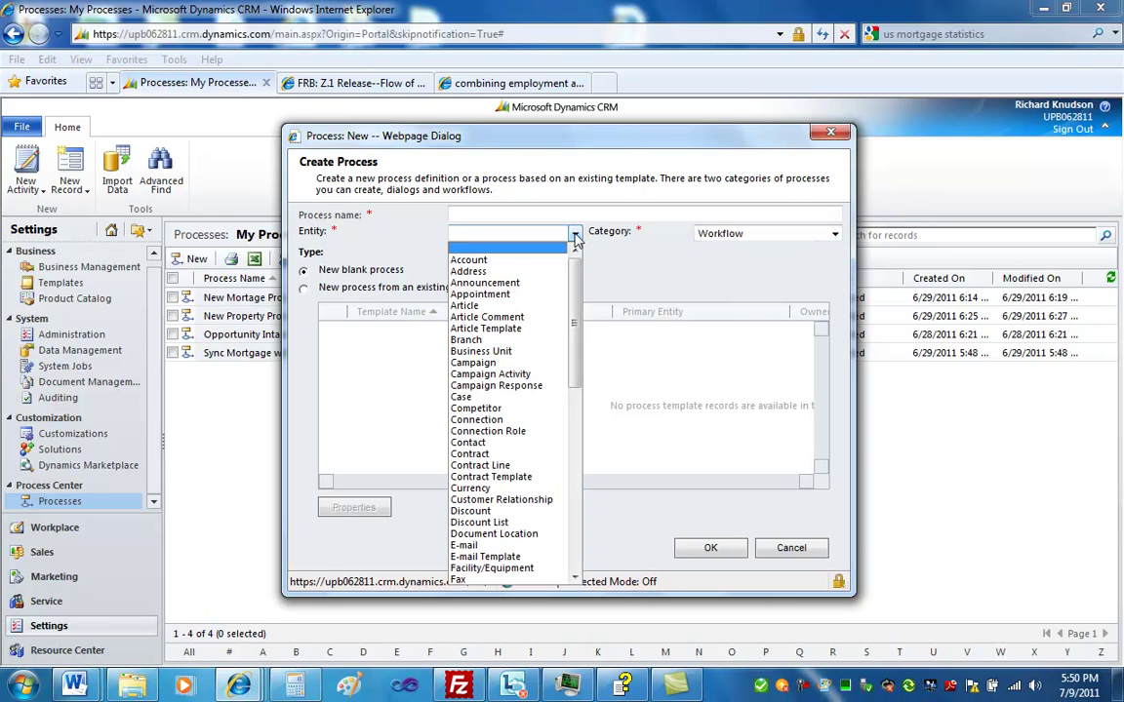
left_click_drag(574, 289, 574, 386)
left_click(483, 453)
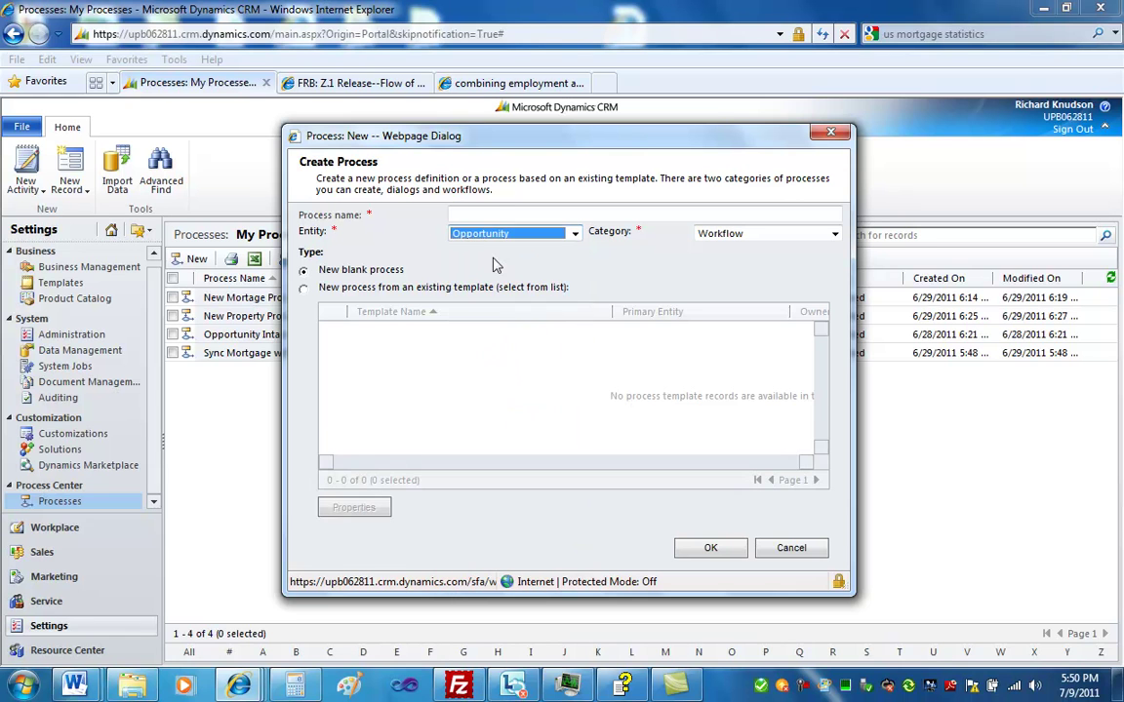
left_click(496, 214)
type("Update Account from Opportunity")
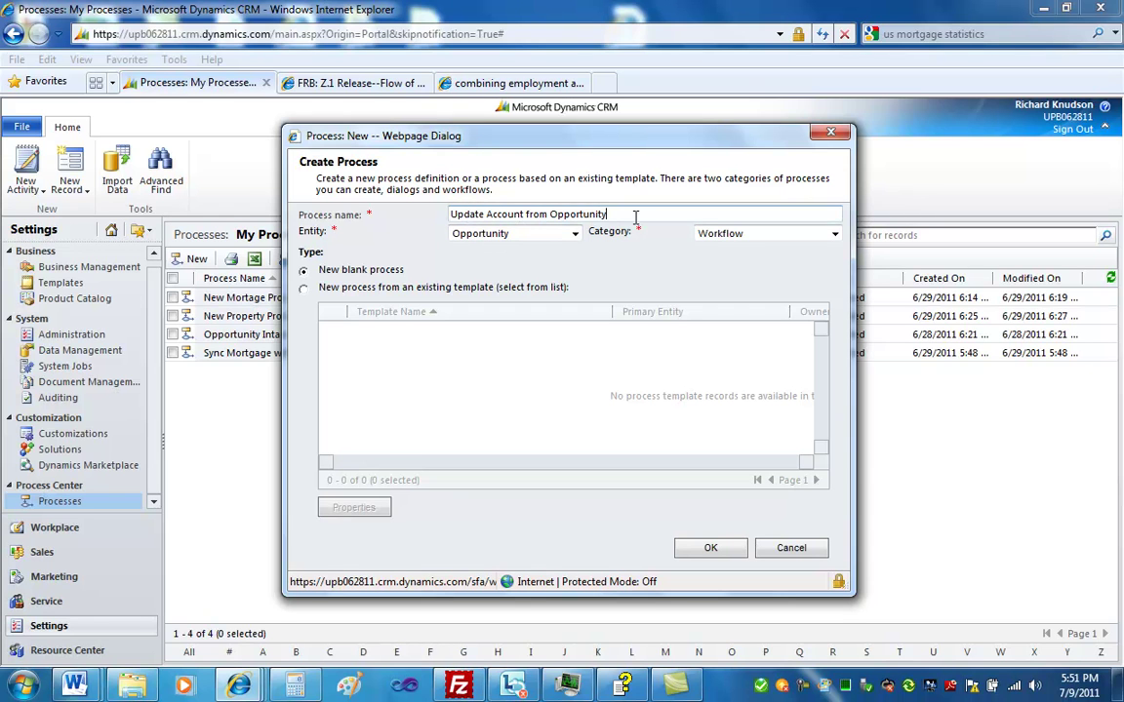
left_click(713, 548)
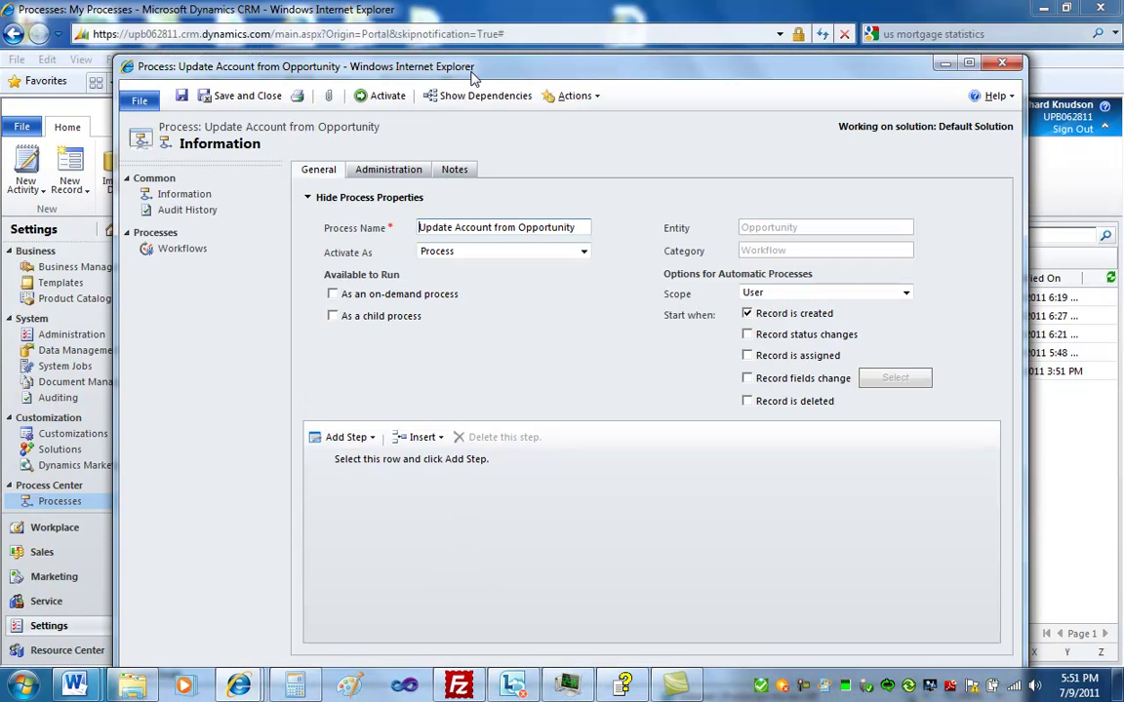
Set the workflow scope to Organization and stop it starting when a record is created
left_click_drag(473, 78, 446, 60)
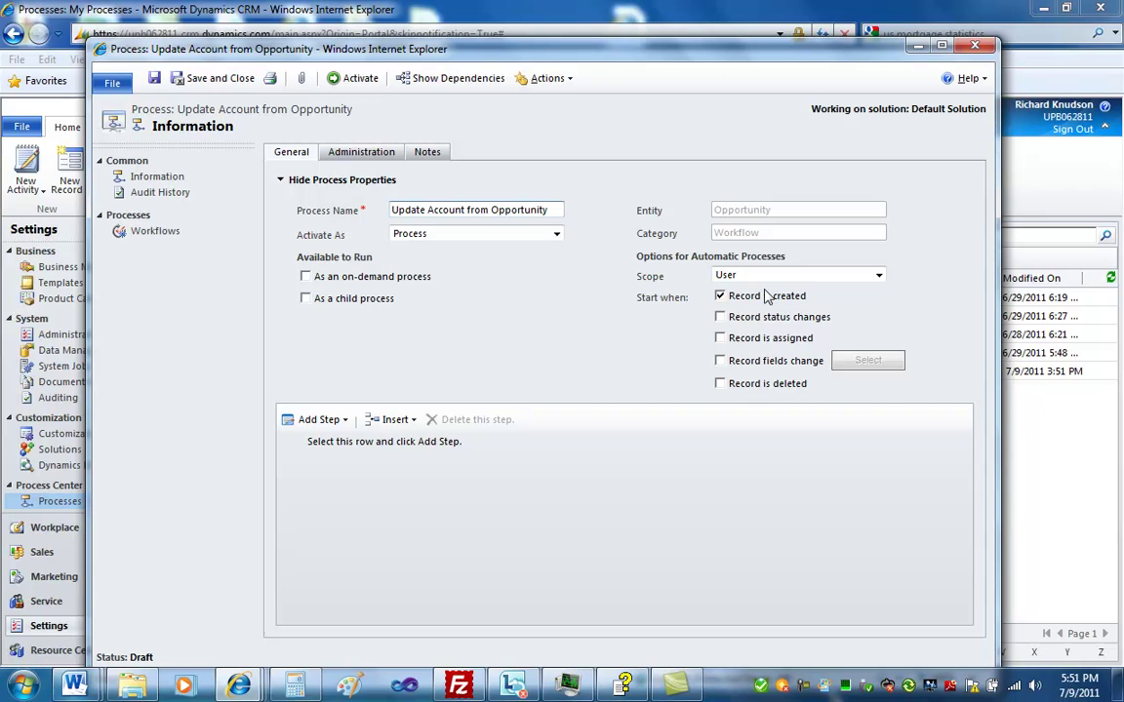
left_click(744, 279)
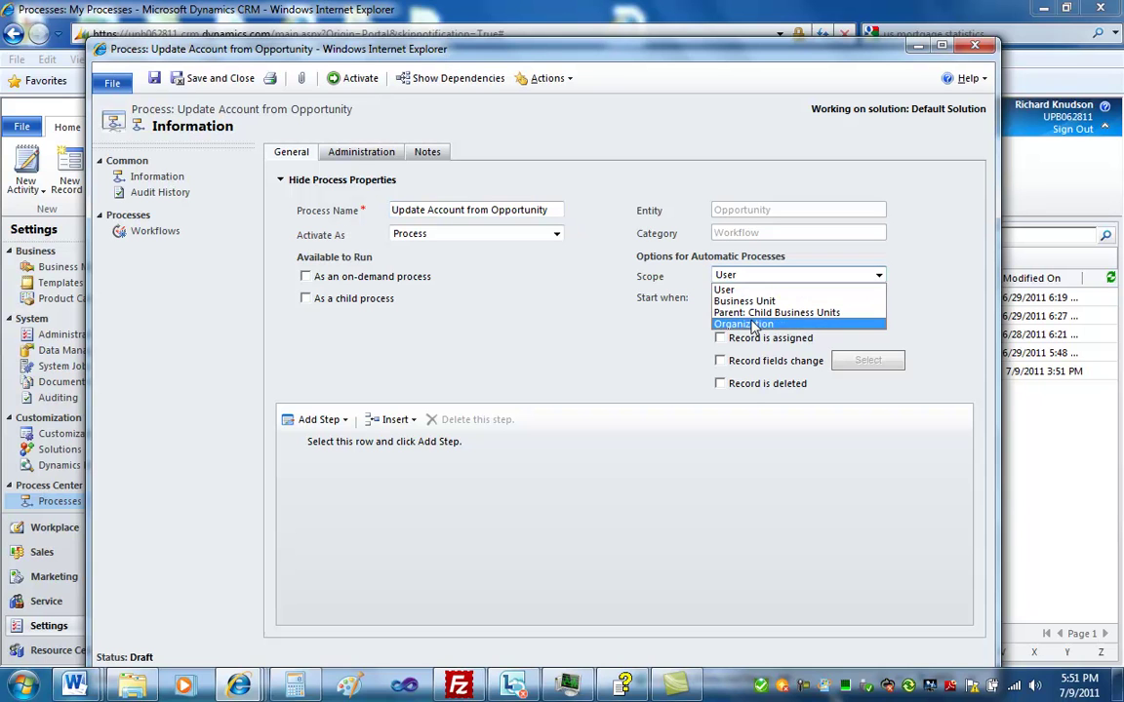
left_click(753, 325)
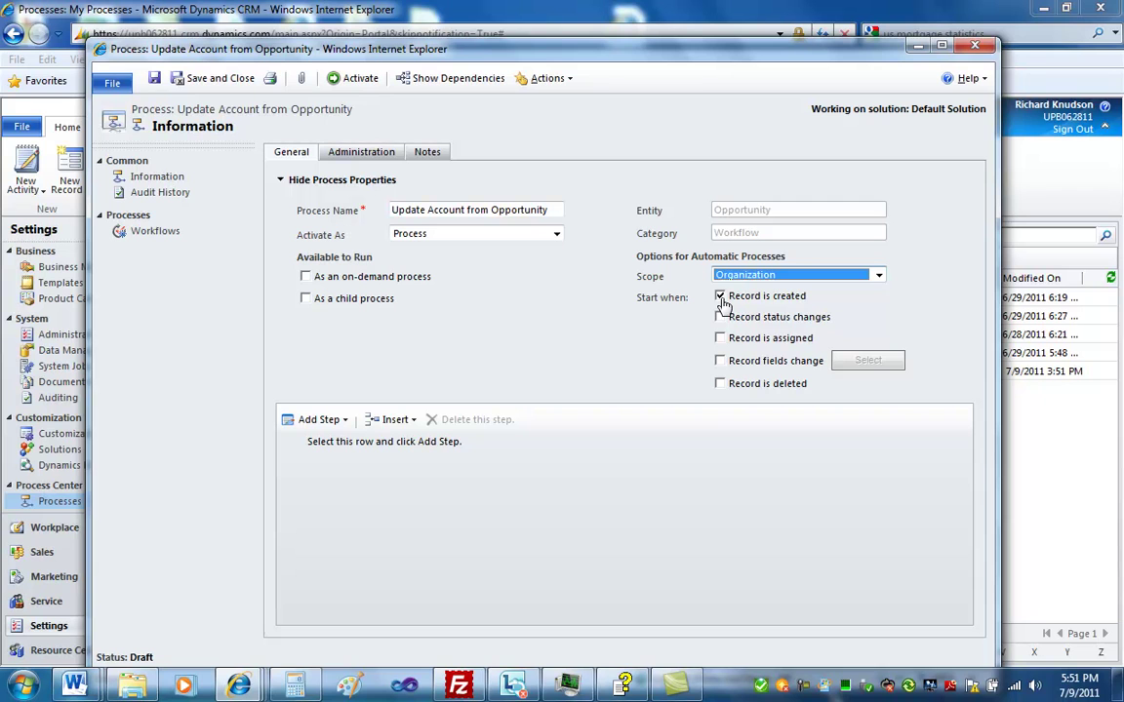
left_click(721, 297)
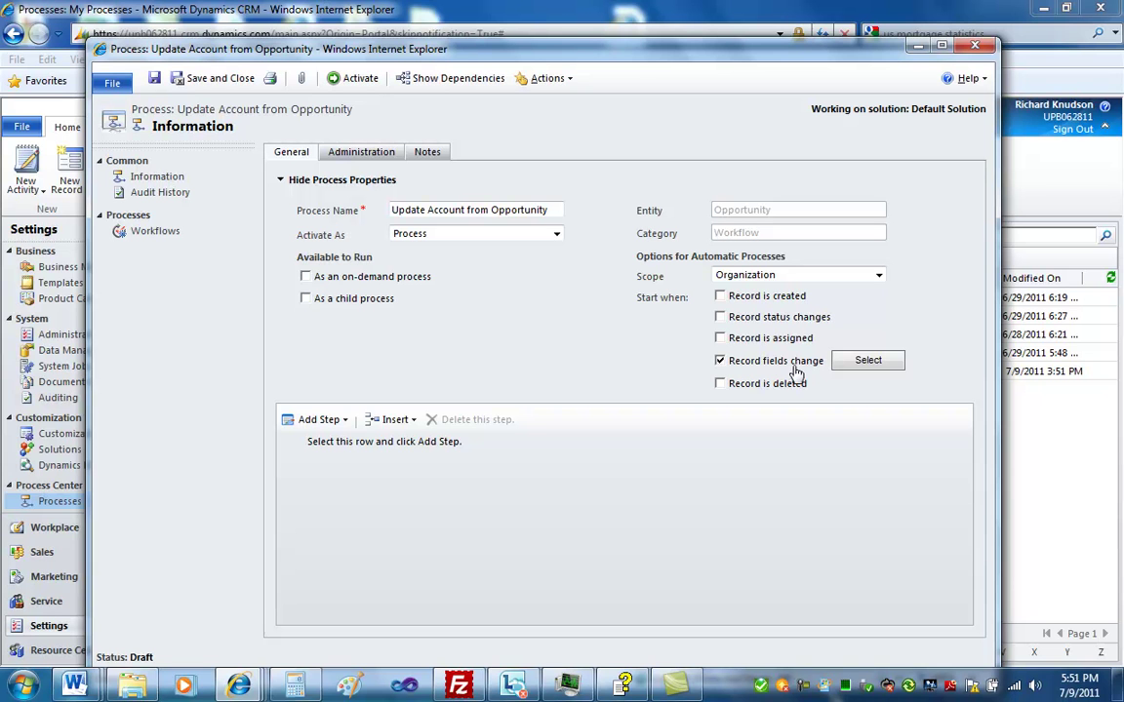
Make changes to Address 1 City, State/Province, Street 1 and ZIP/Postal Code trigger the workflow
left_click(869, 361)
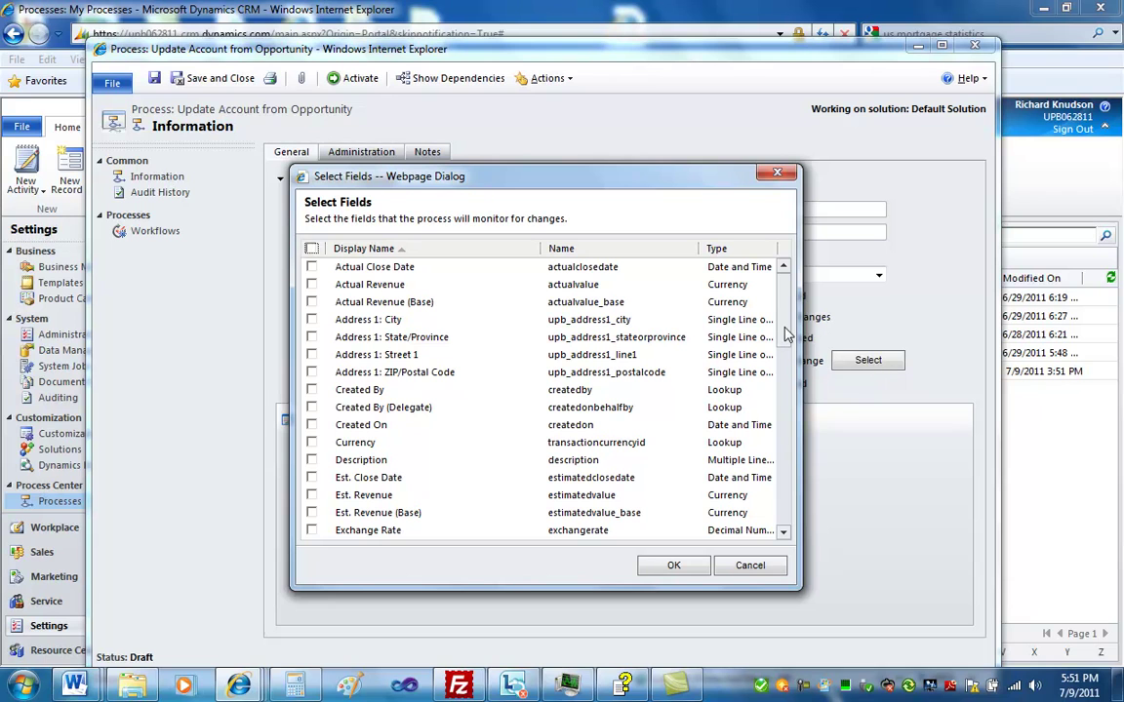
left_click(311, 321)
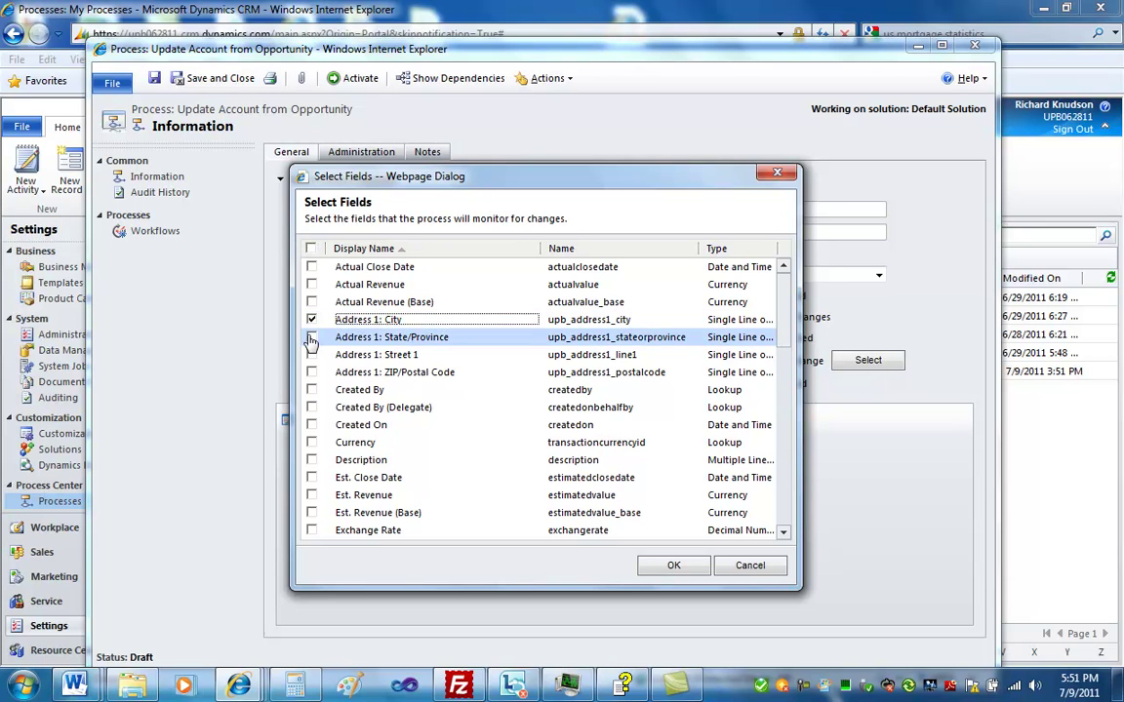
left_click(311, 338)
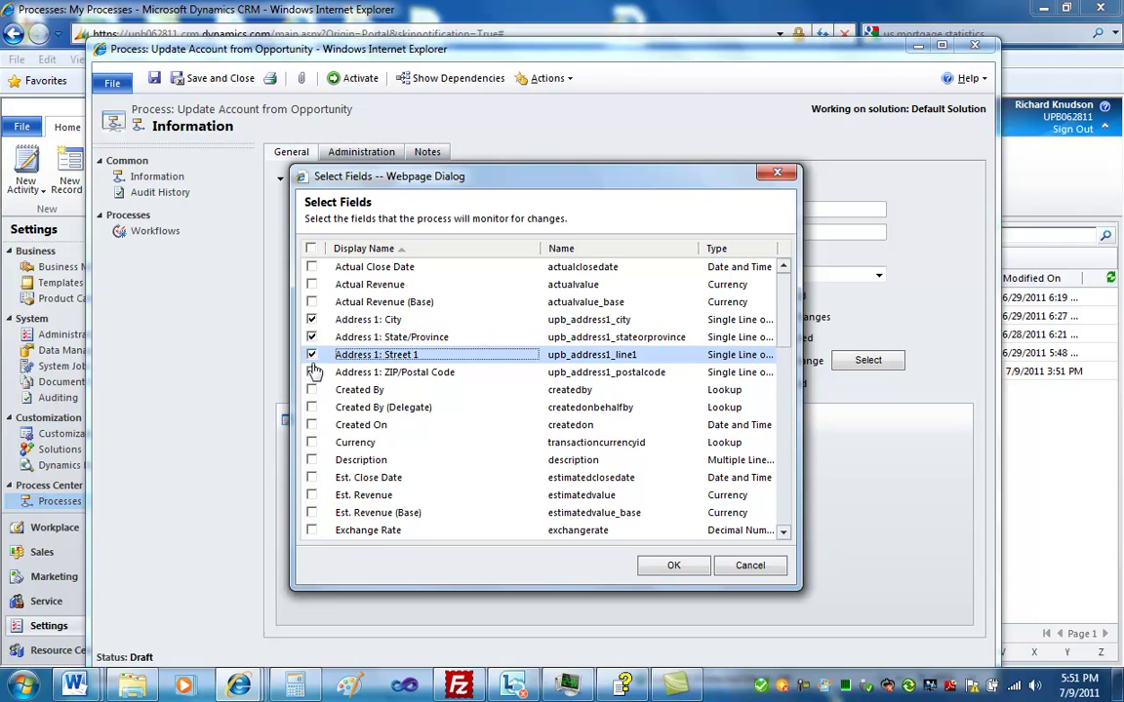
left_click(312, 356)
left_click(312, 373)
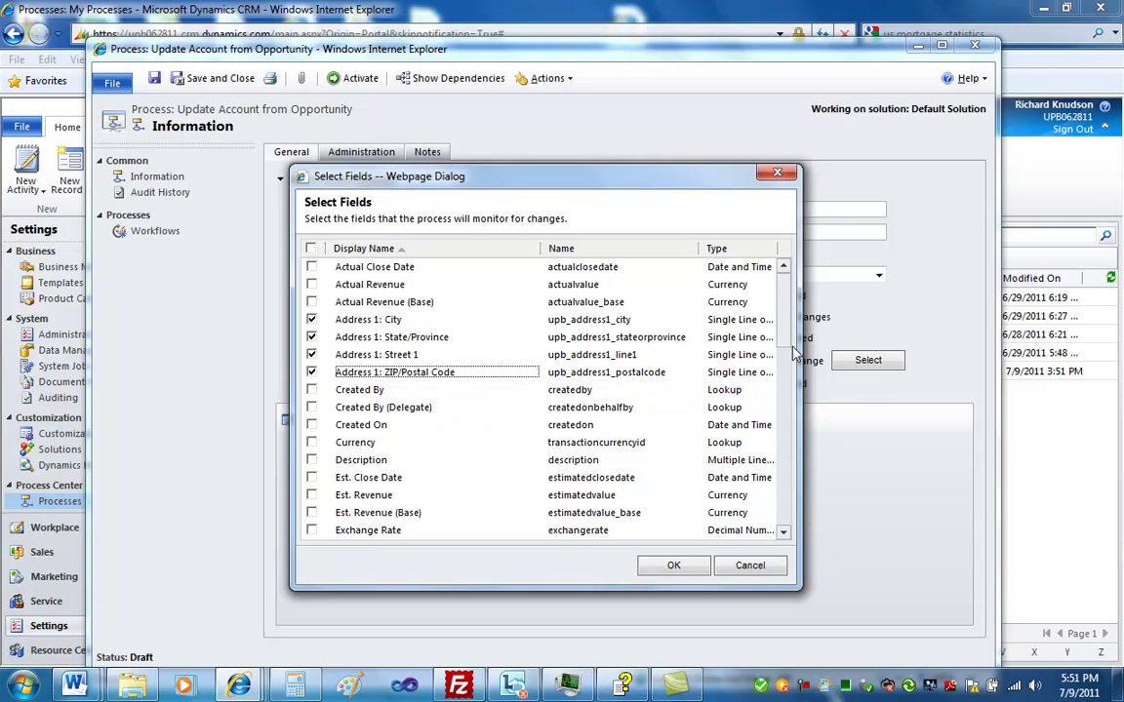
left_click_drag(780, 338, 783, 532)
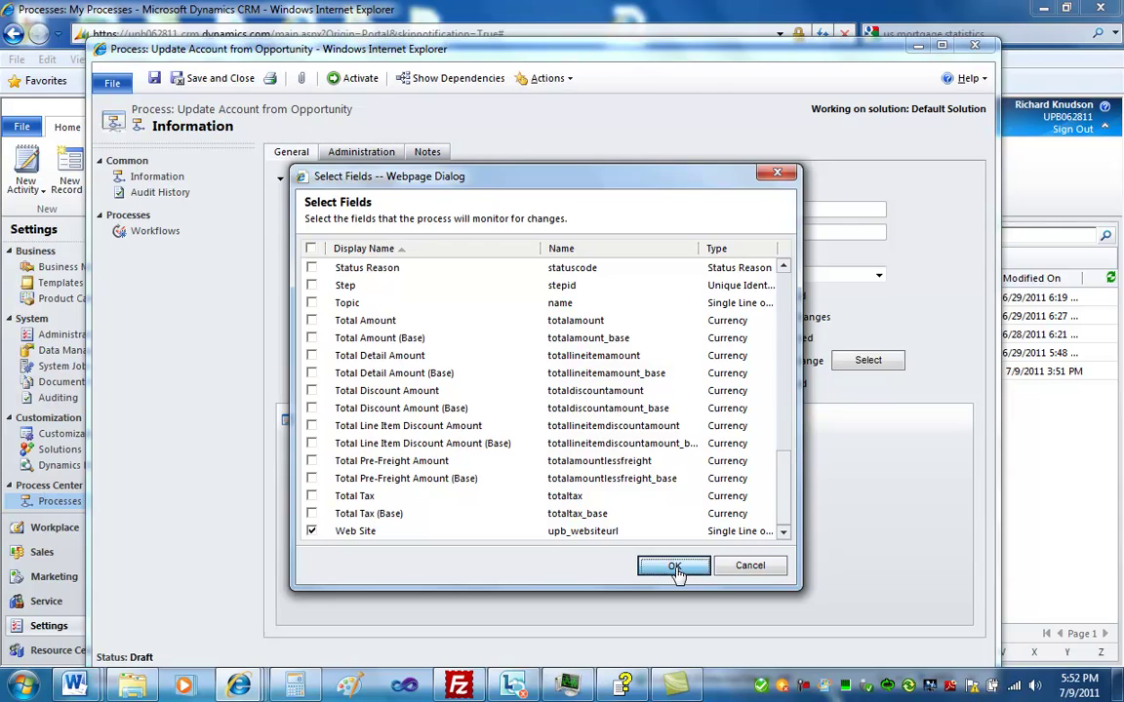
left_click(674, 568)
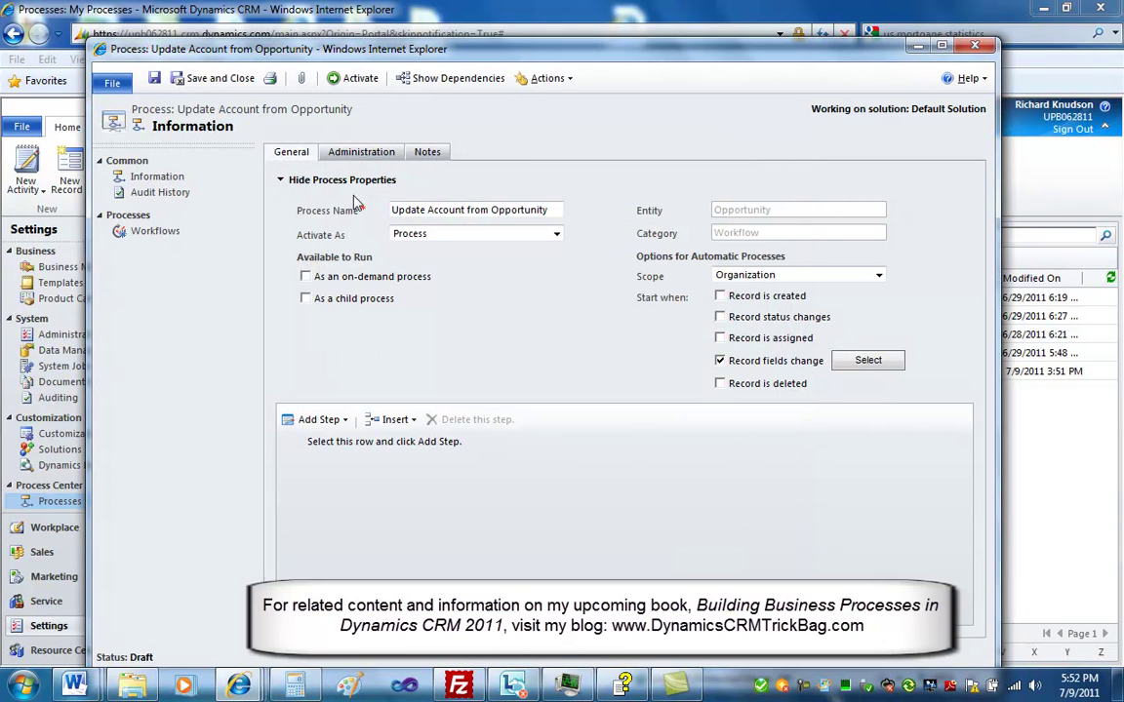
Add an Update Record step for Potential Customer (Account) and open its properties form
left_click(283, 181)
left_click(343, 217)
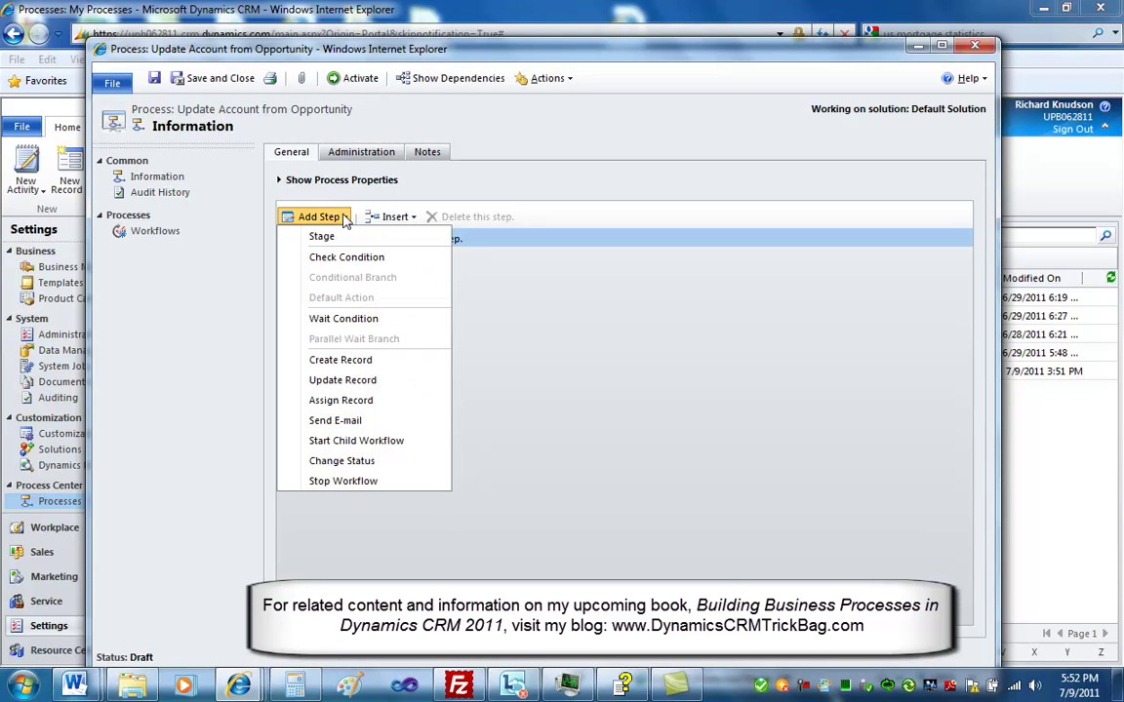
left_click(342, 381)
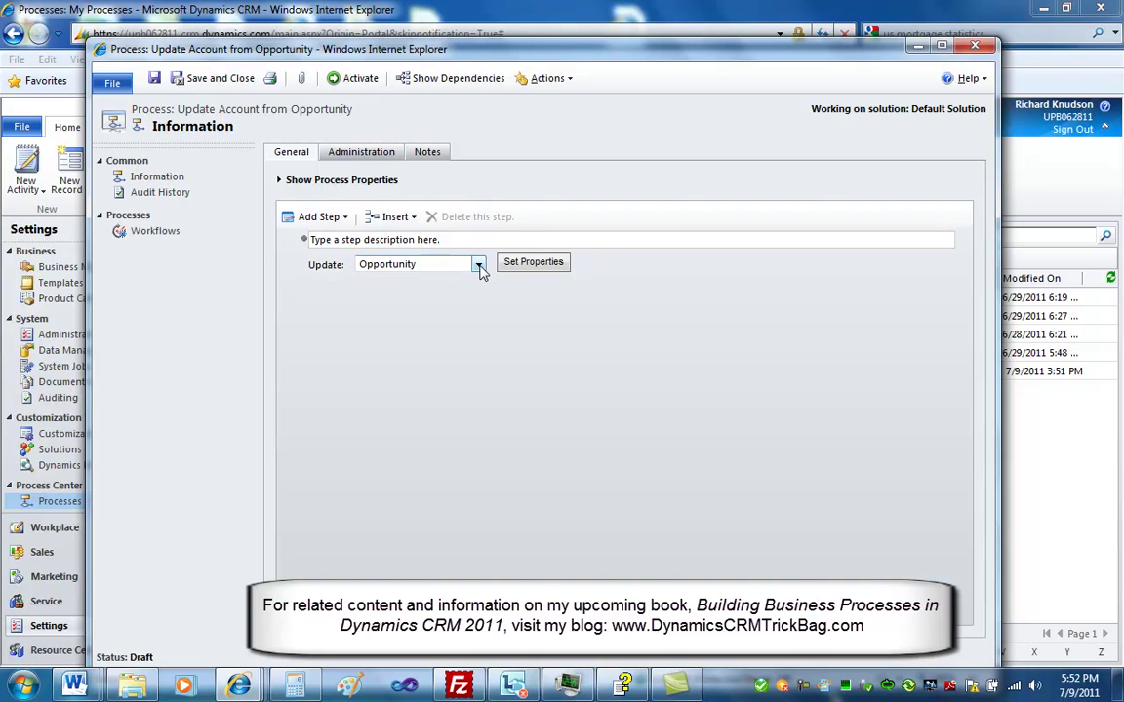
left_click(479, 267)
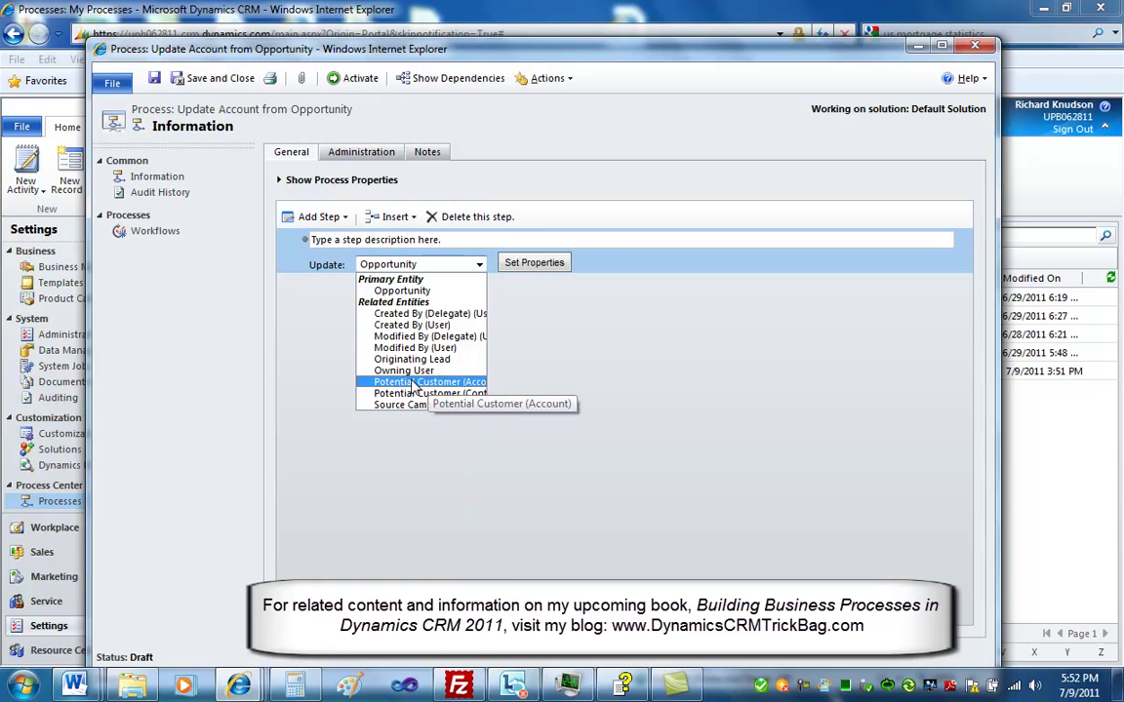
left_click(415, 384)
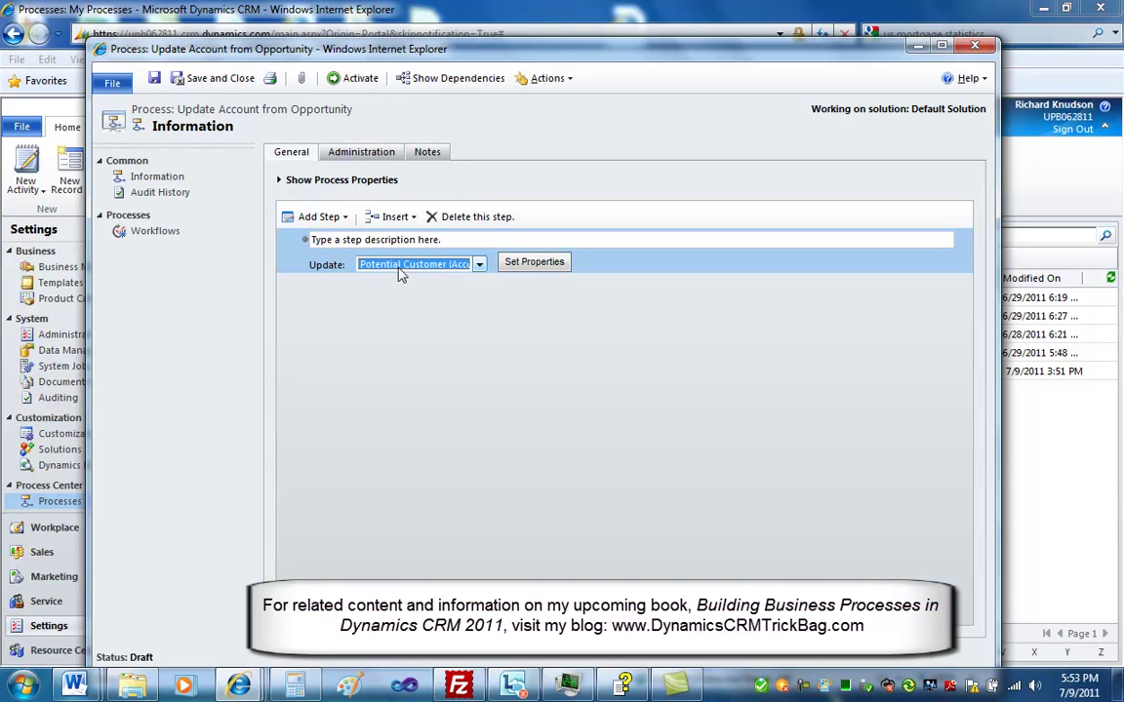
left_click(532, 264)
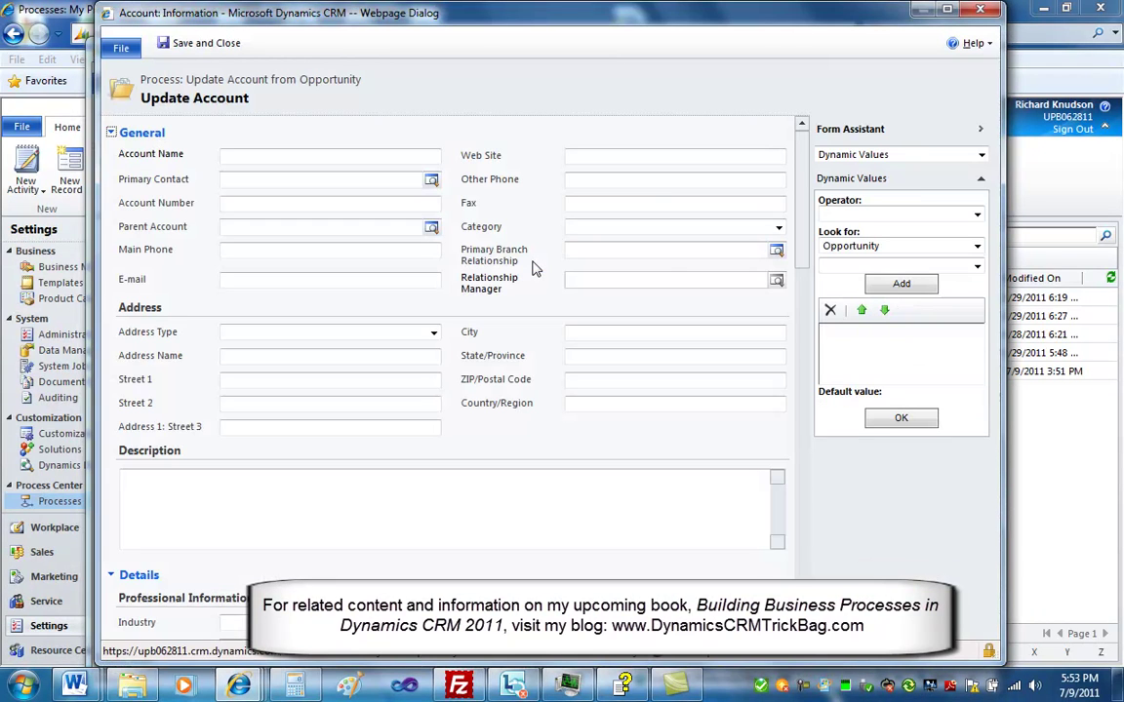
Fill the account's Street 1 and City with the Opportunity's Address 1 Street 1 and City
left_click(258, 381)
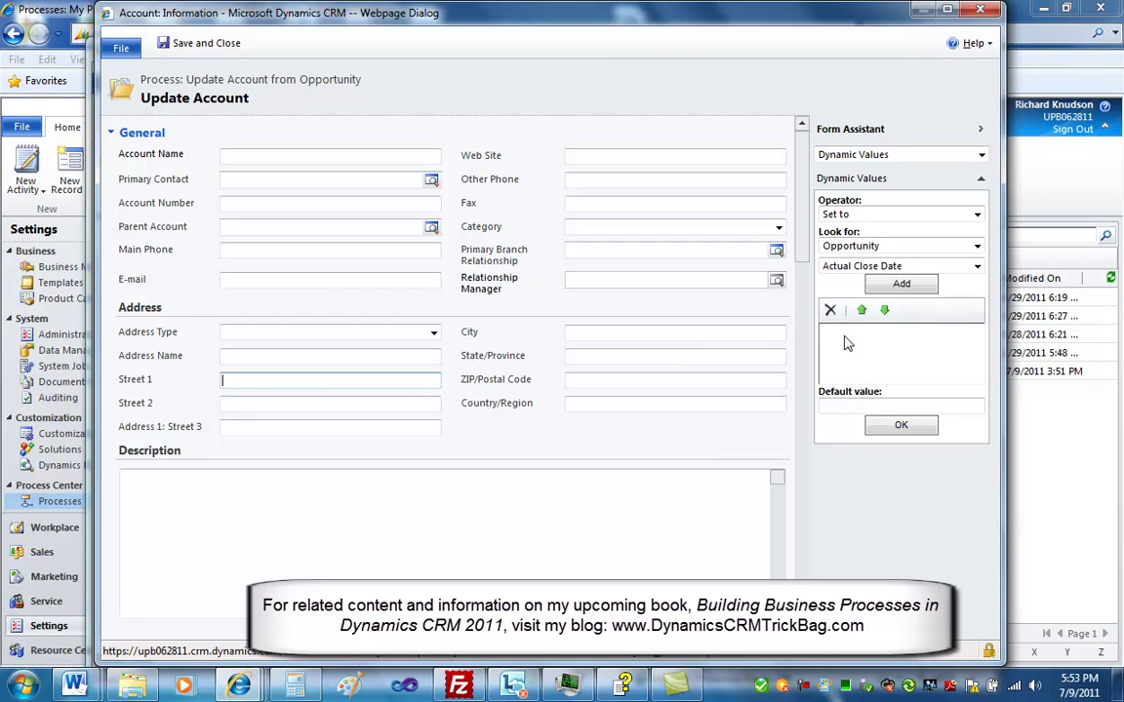
left_click(848, 247)
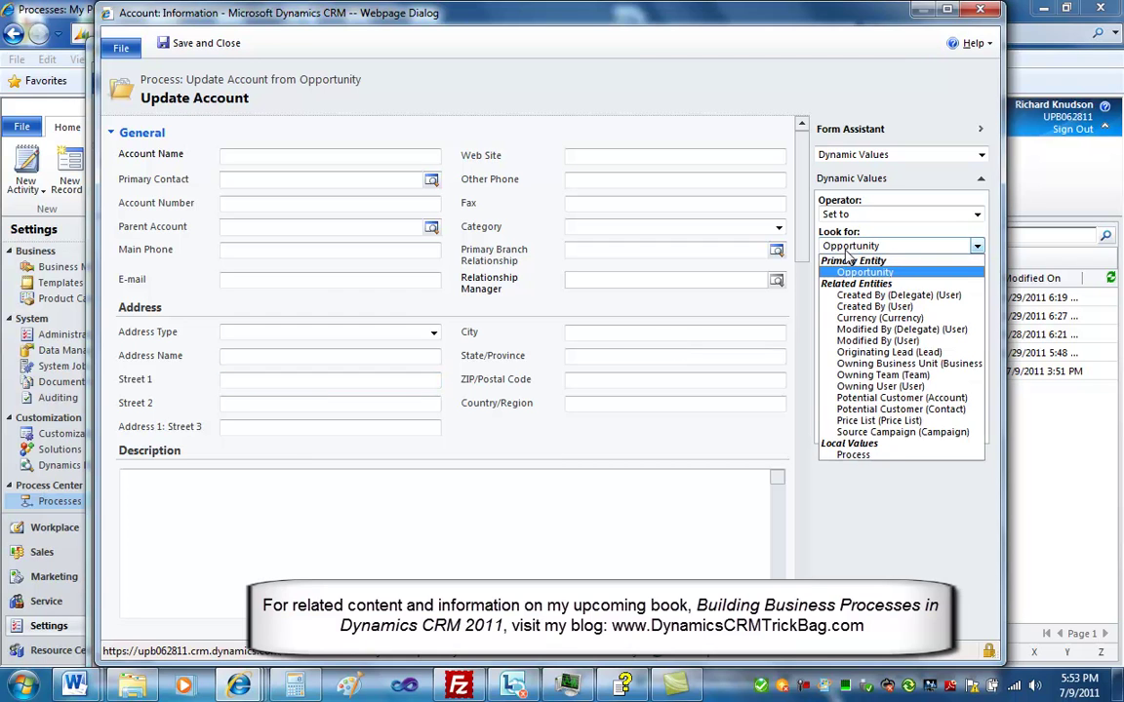
left_click(858, 268)
left_click(857, 268)
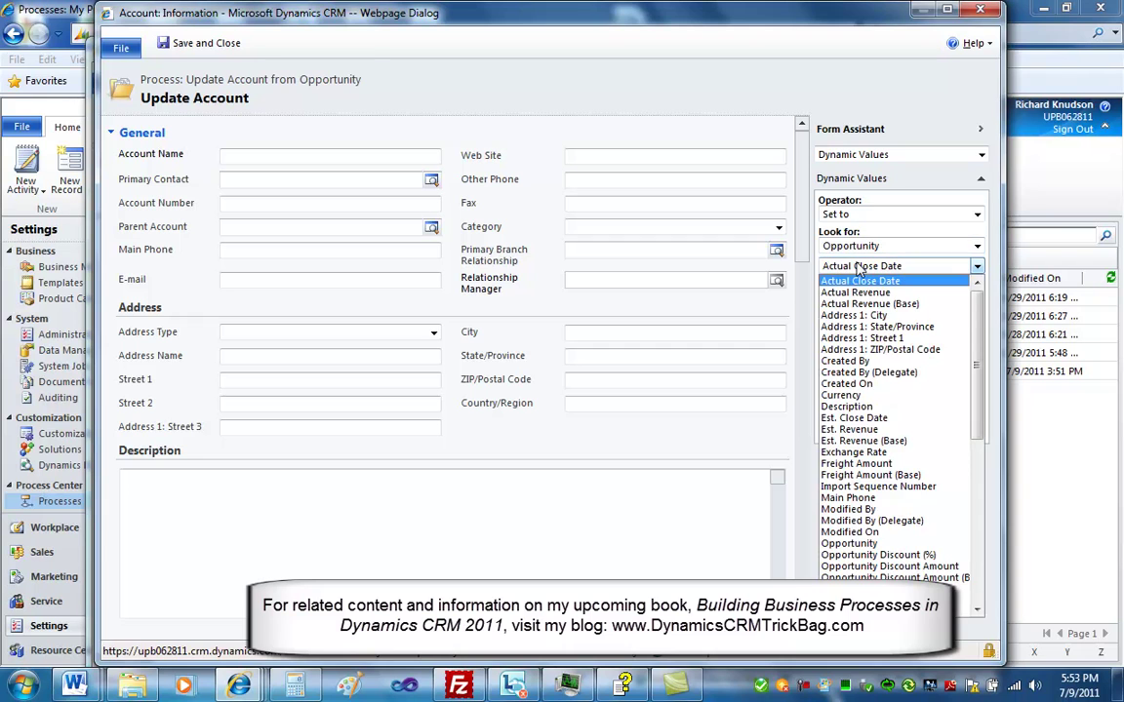
left_click(851, 339)
left_click(902, 283)
left_click(900, 425)
left_click(634, 330)
left_click(841, 266)
left_click(854, 315)
left_click(902, 283)
left_click(901, 426)
Fill the account's State/Province and ZIP/Postal Code from the Opportunity's matching Address 1 fields
left_click(634, 355)
left_click(855, 265)
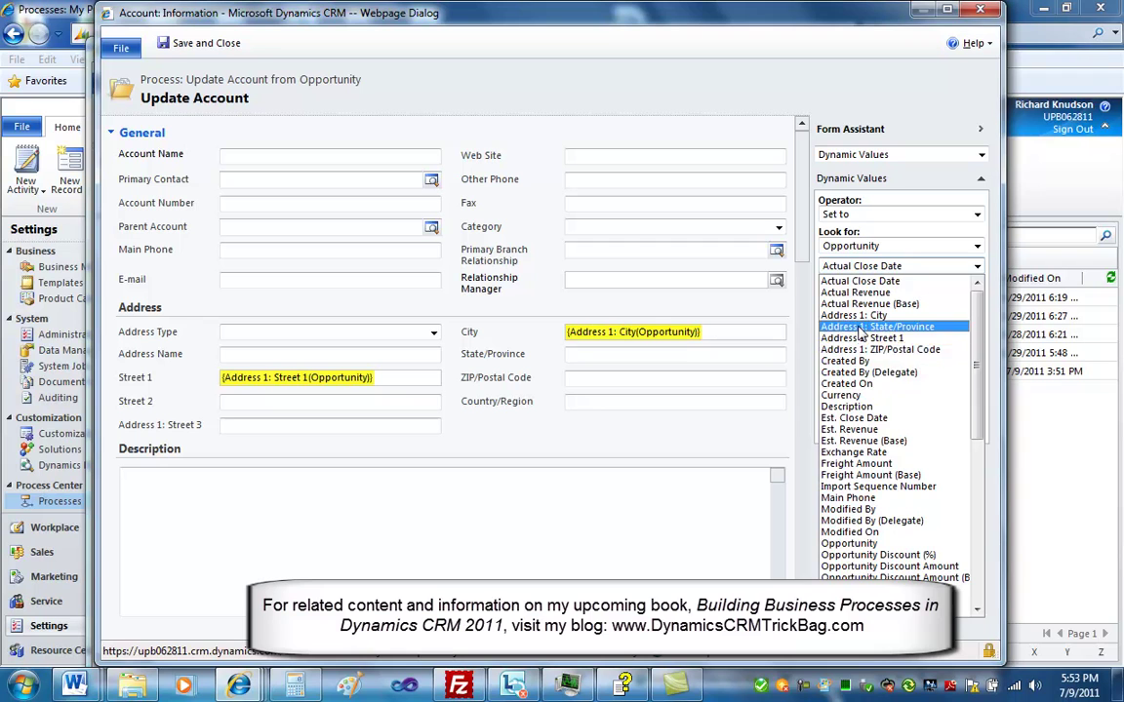
left_click(876, 327)
left_click(900, 284)
left_click(901, 430)
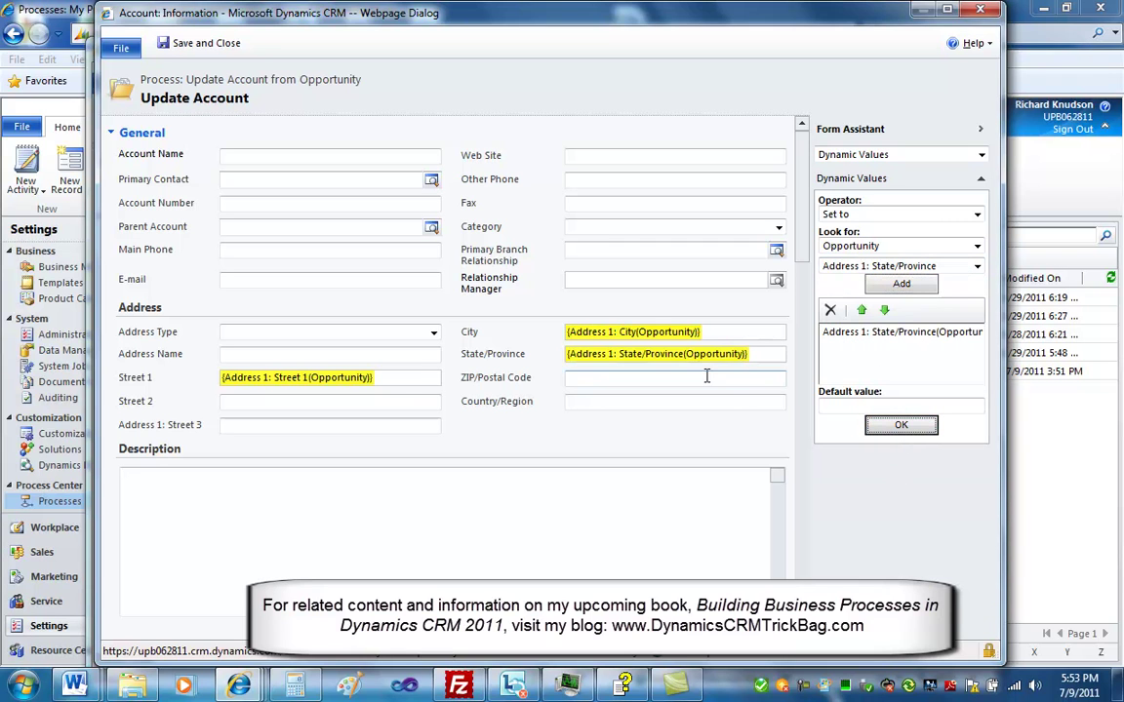
key("Tab")
left_click(869, 269)
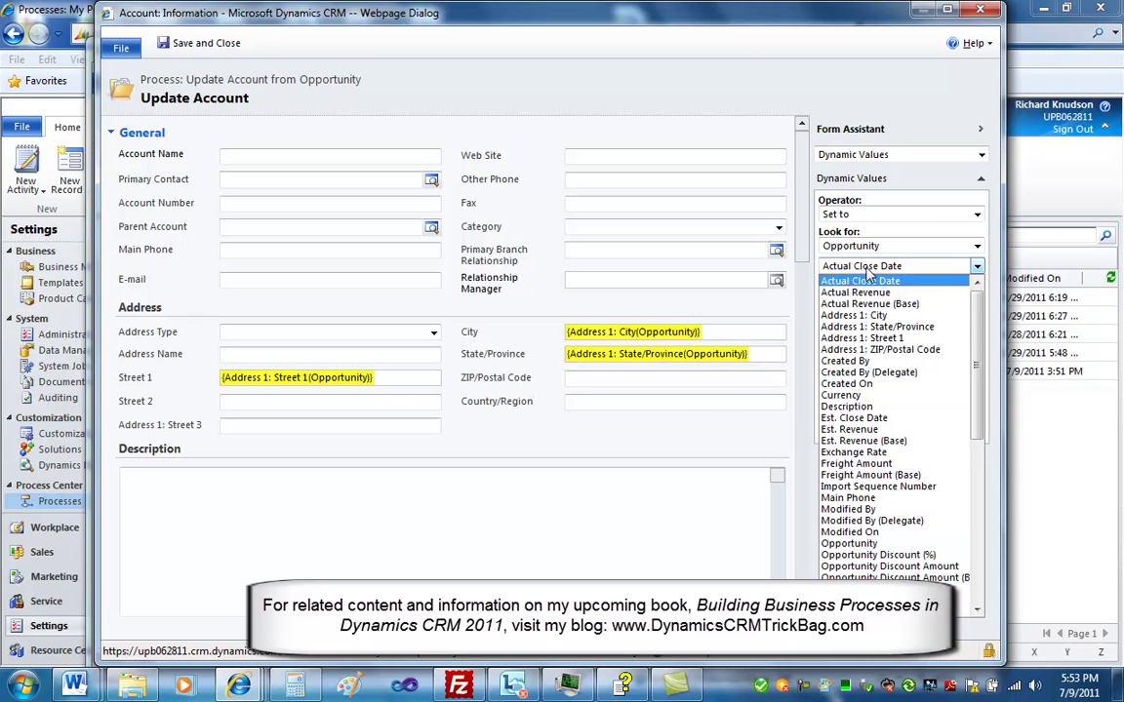
left_click(902, 347)
left_click(902, 284)
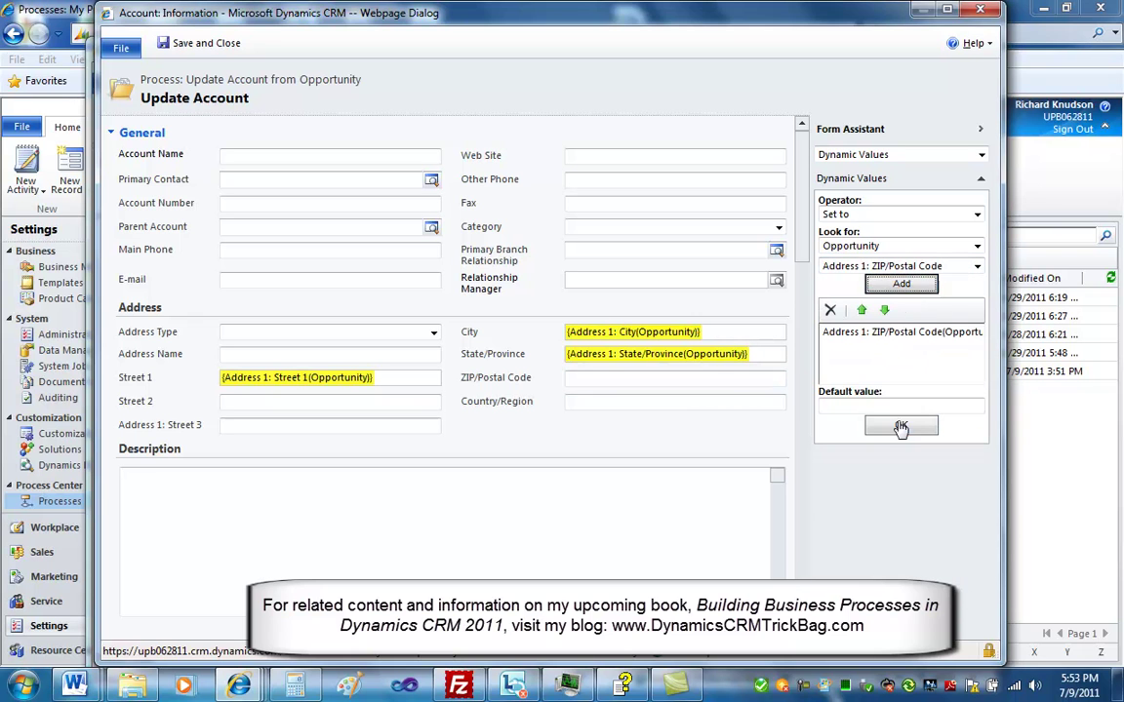
left_click(901, 426)
Fill the account's Web Site and Main Phone from the Opportunity, then save the update step
left_click(592, 155)
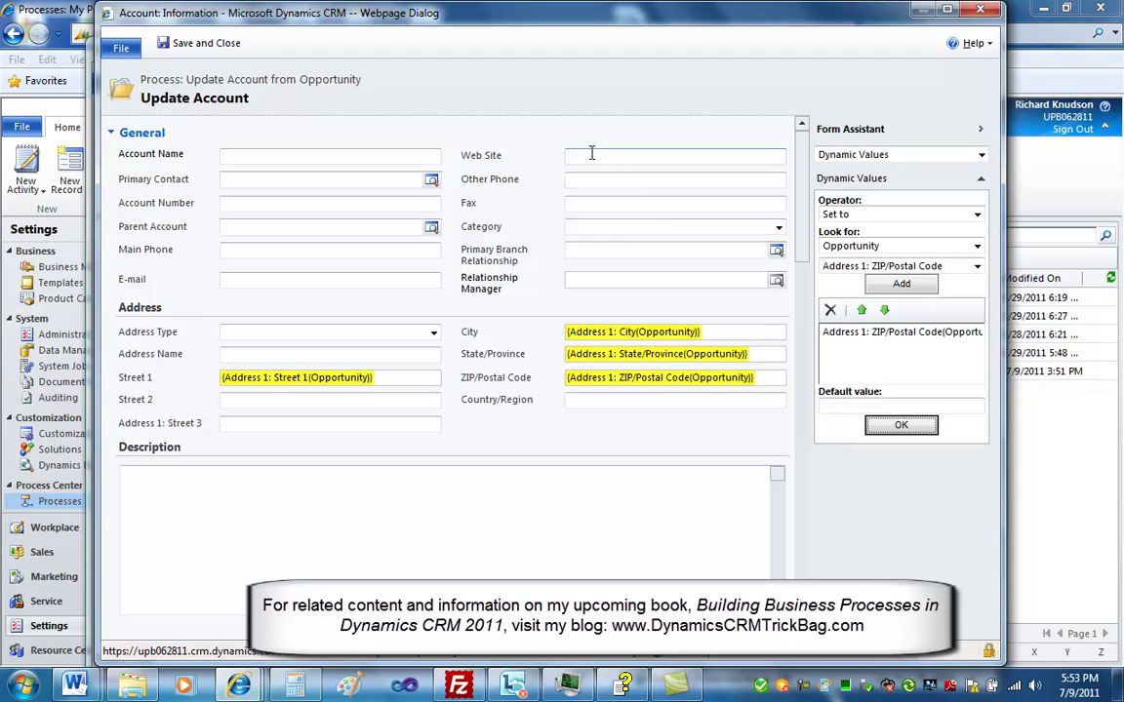
left_click(830, 266)
scroll(975, 351, "down", 10)
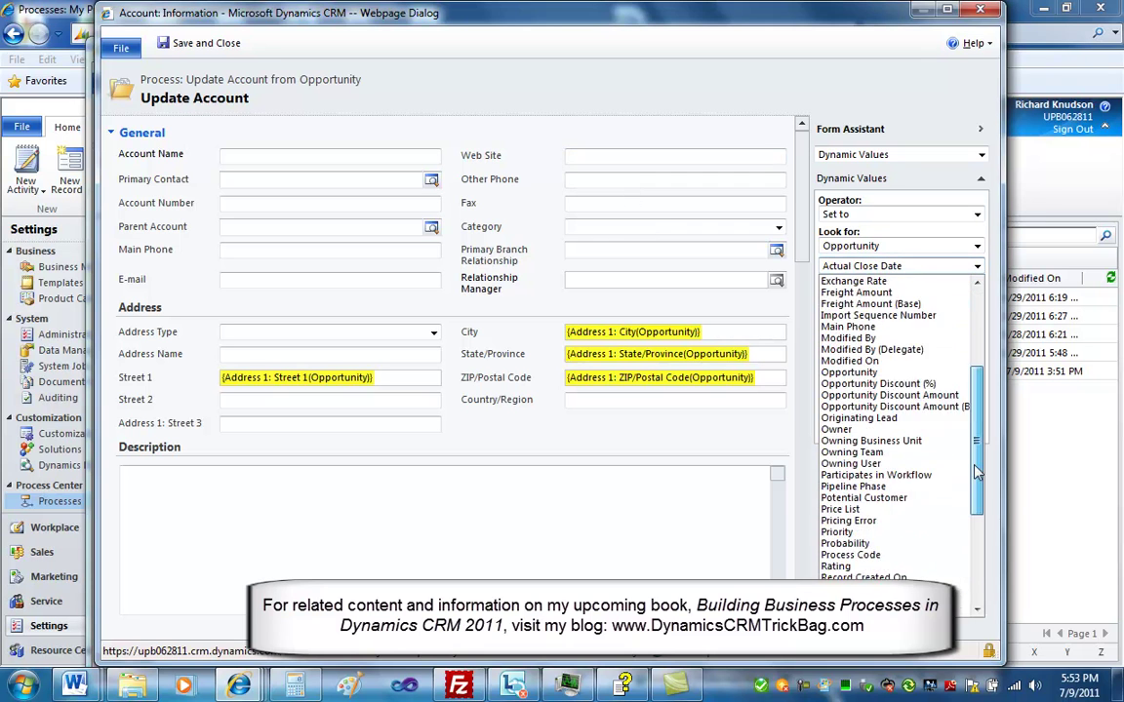
left_click(888, 514)
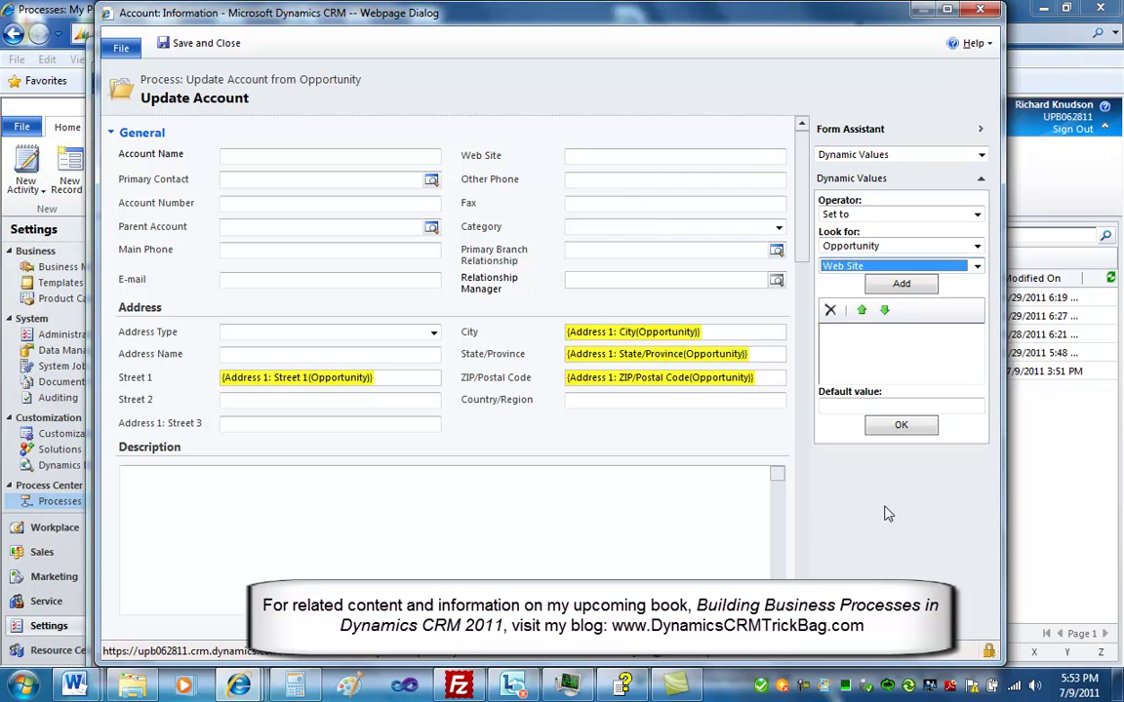
left_click(901, 284)
left_click(899, 427)
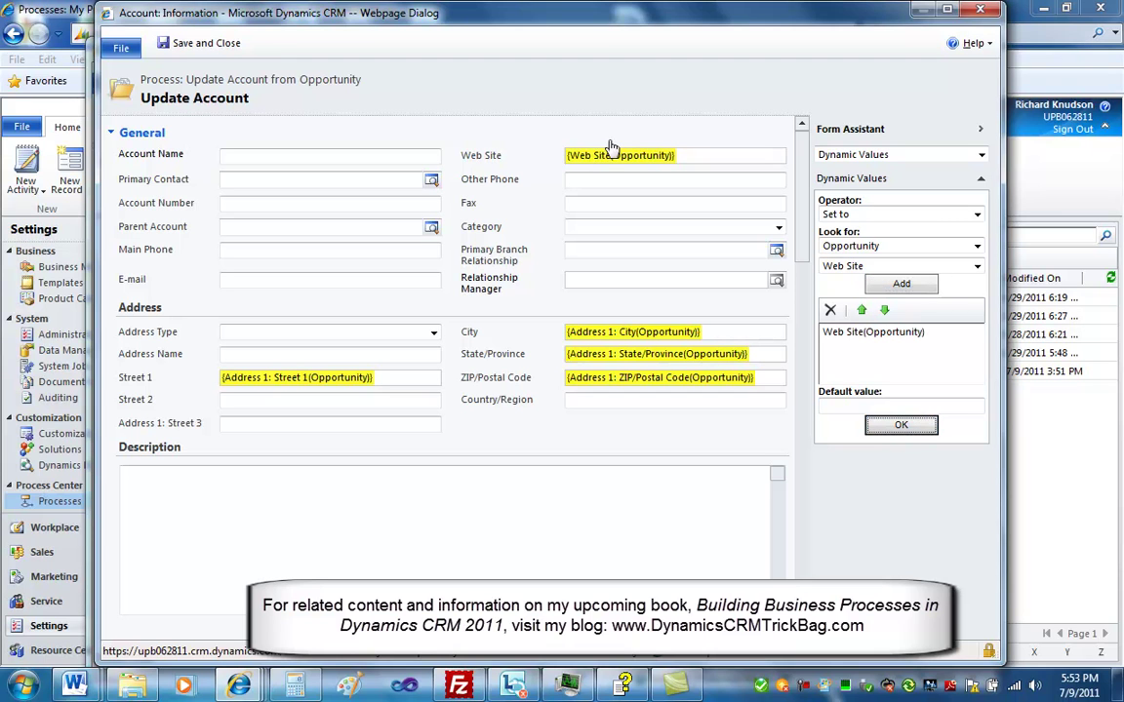
left_click(261, 253)
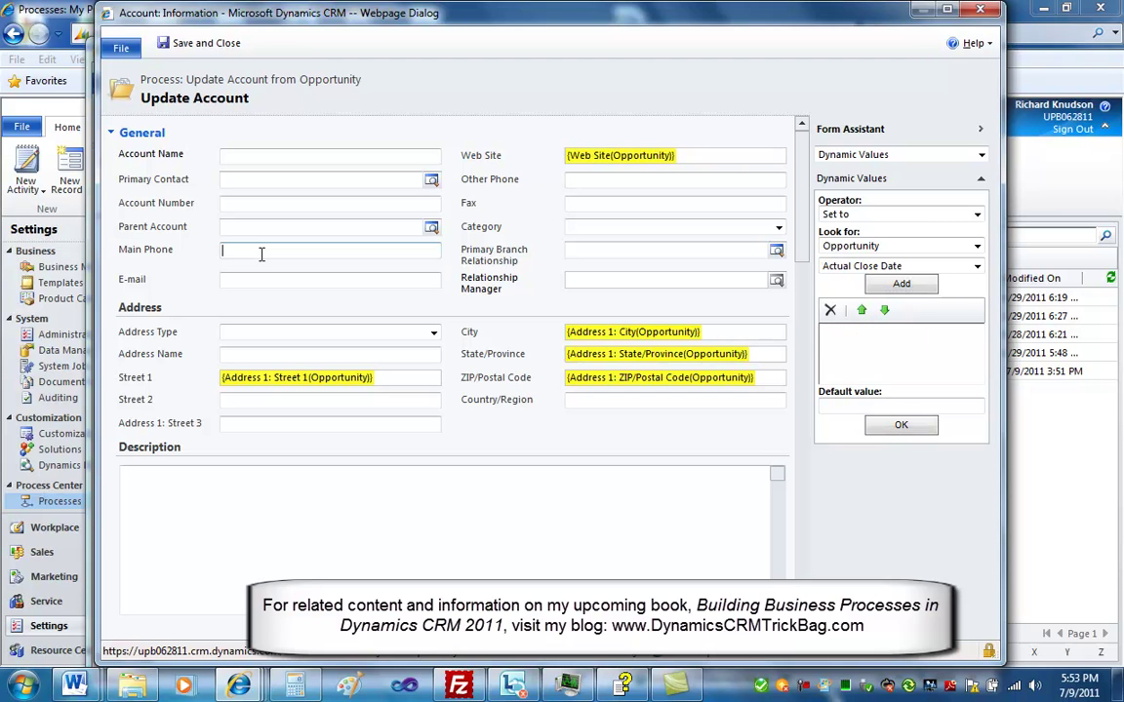
left_click(853, 266)
left_click(849, 497)
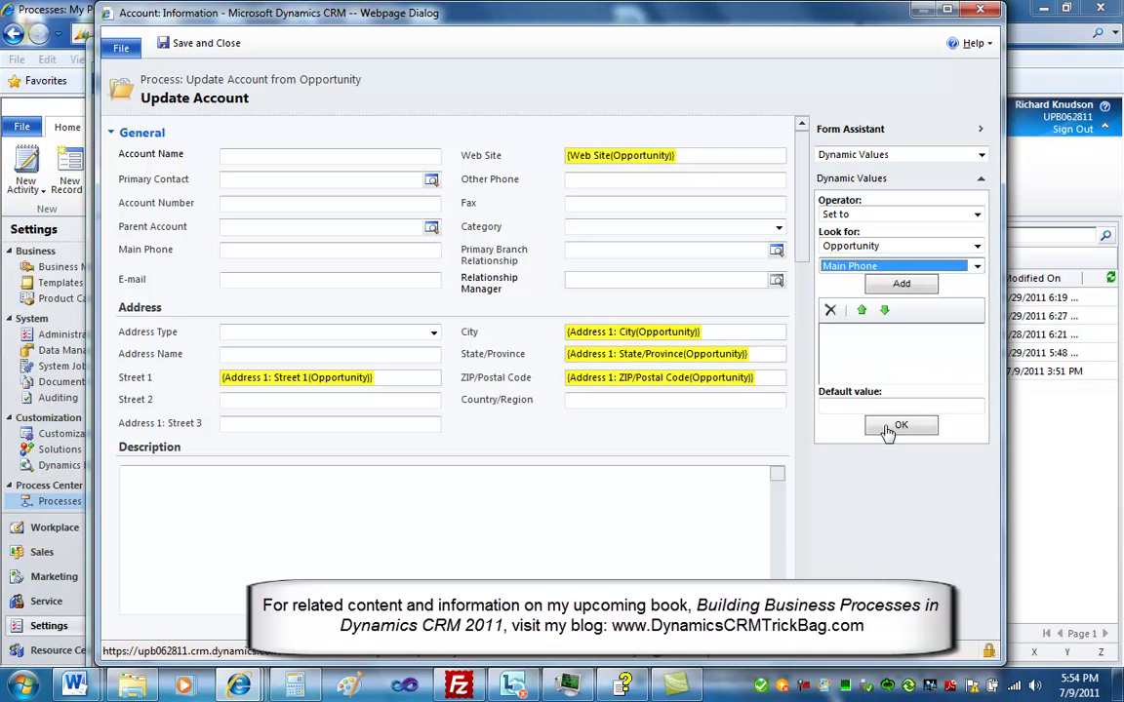
left_click(902, 285)
left_click(902, 426)
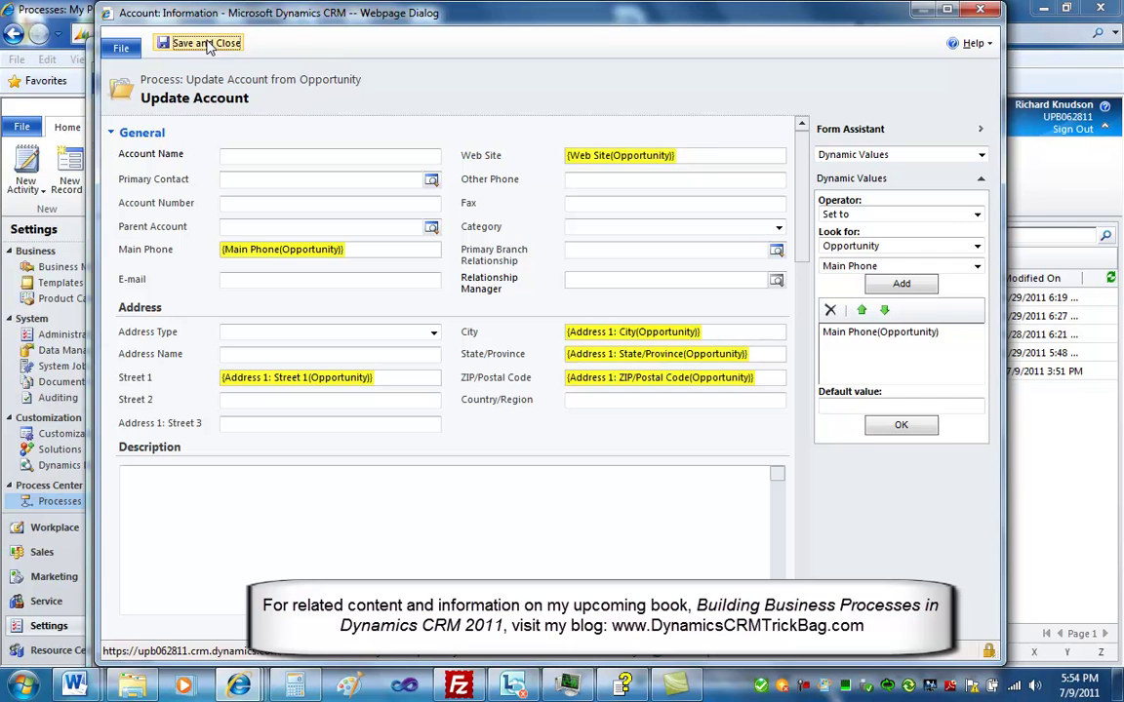
left_click(206, 44)
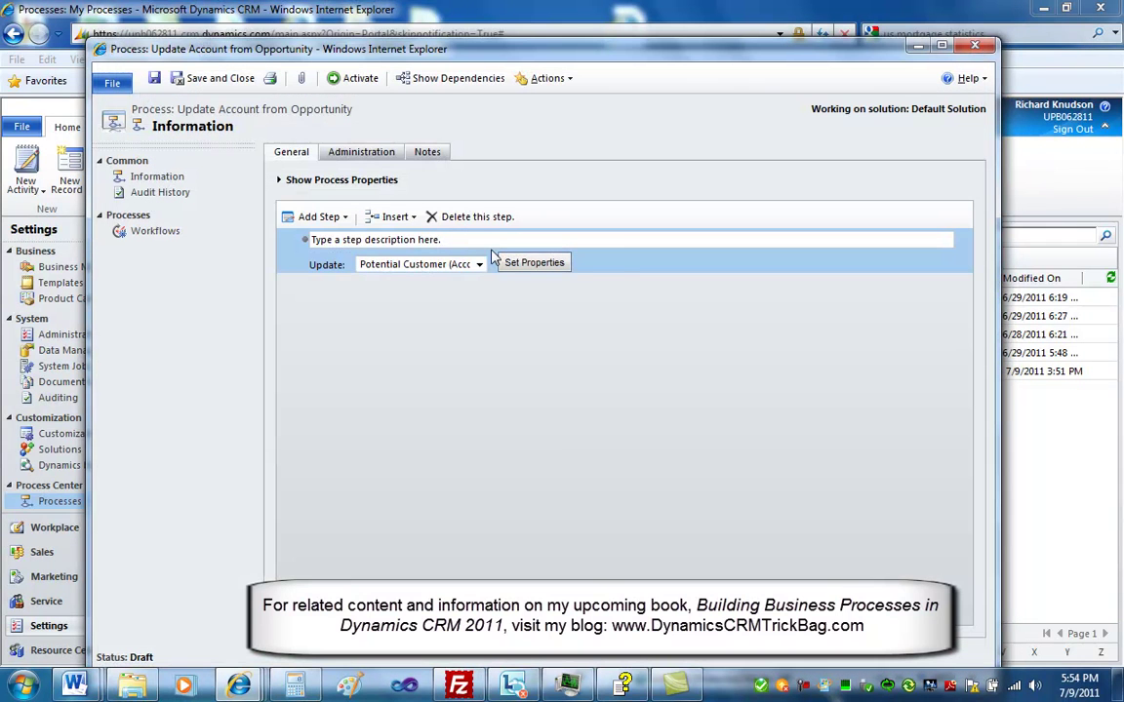
Paste in the step description and save and close the workflow
left_click(482, 241)
type("Update Account with Information from Opportunity Form")
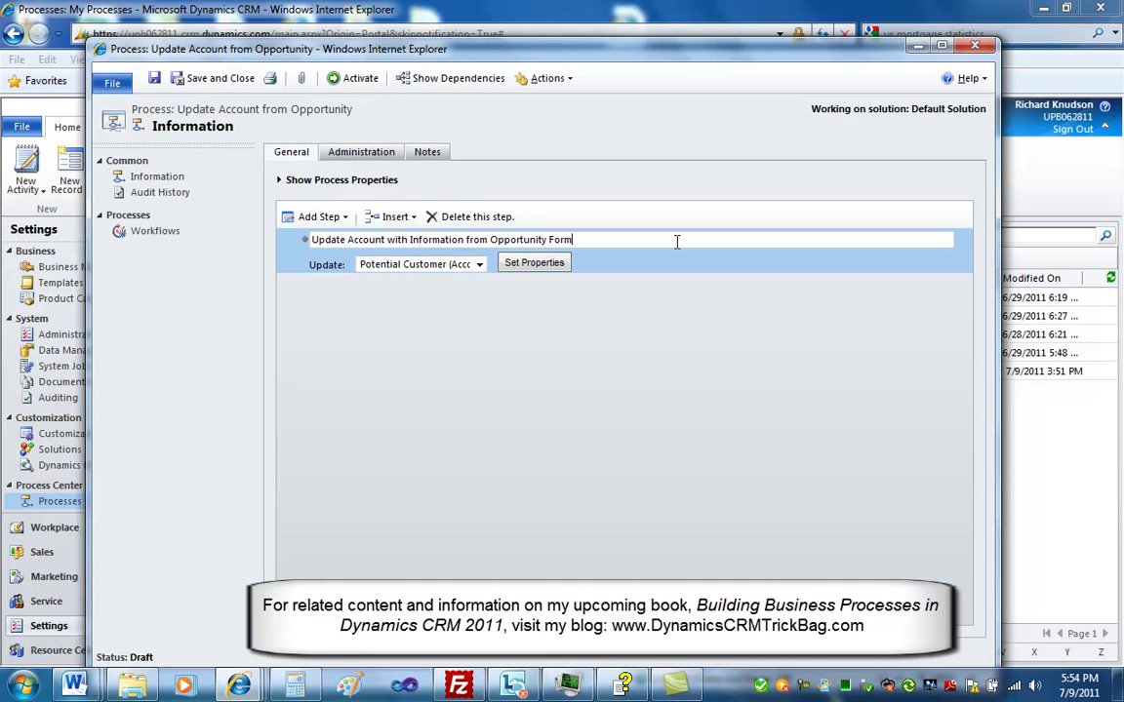
left_click(200, 81)
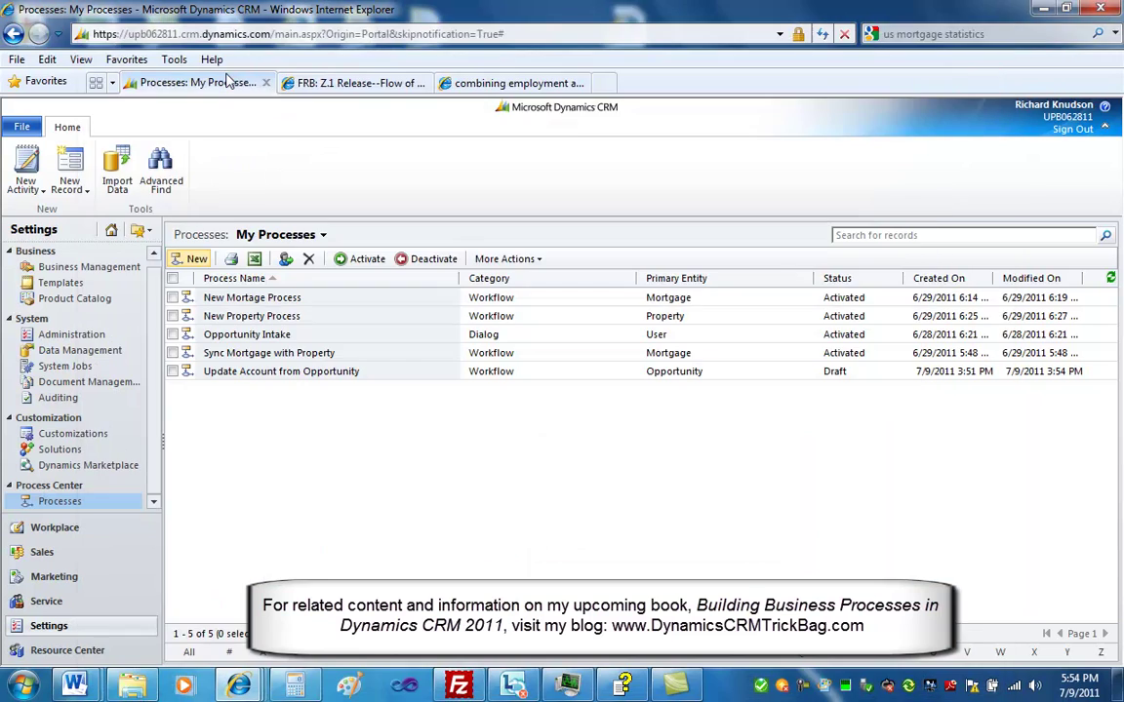
Activate the Update Account from Opportunity workflow and go to the Sales area
left_click(376, 375)
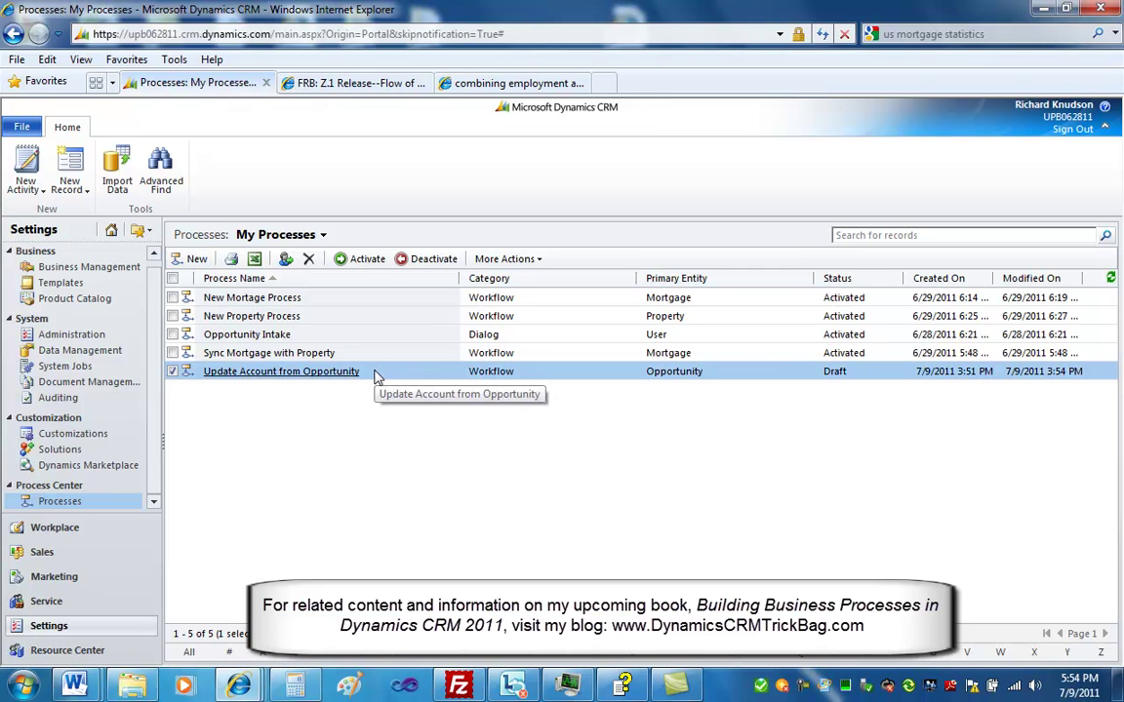
left_click(365, 261)
left_click(663, 423)
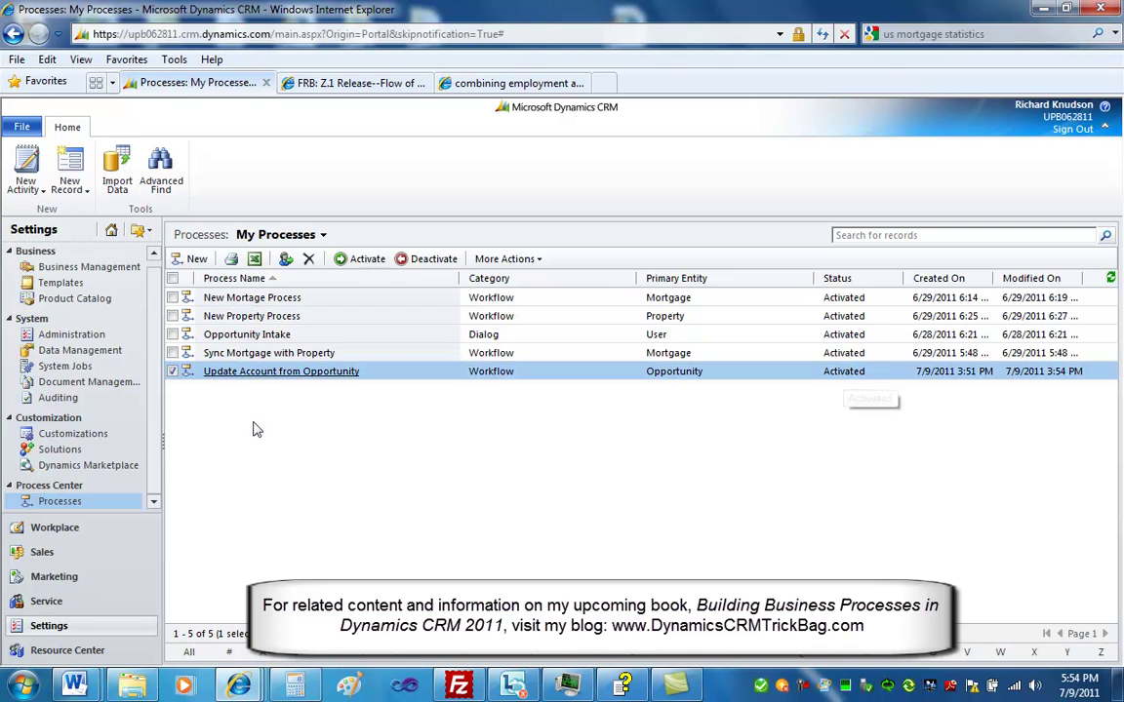
left_click(56, 554)
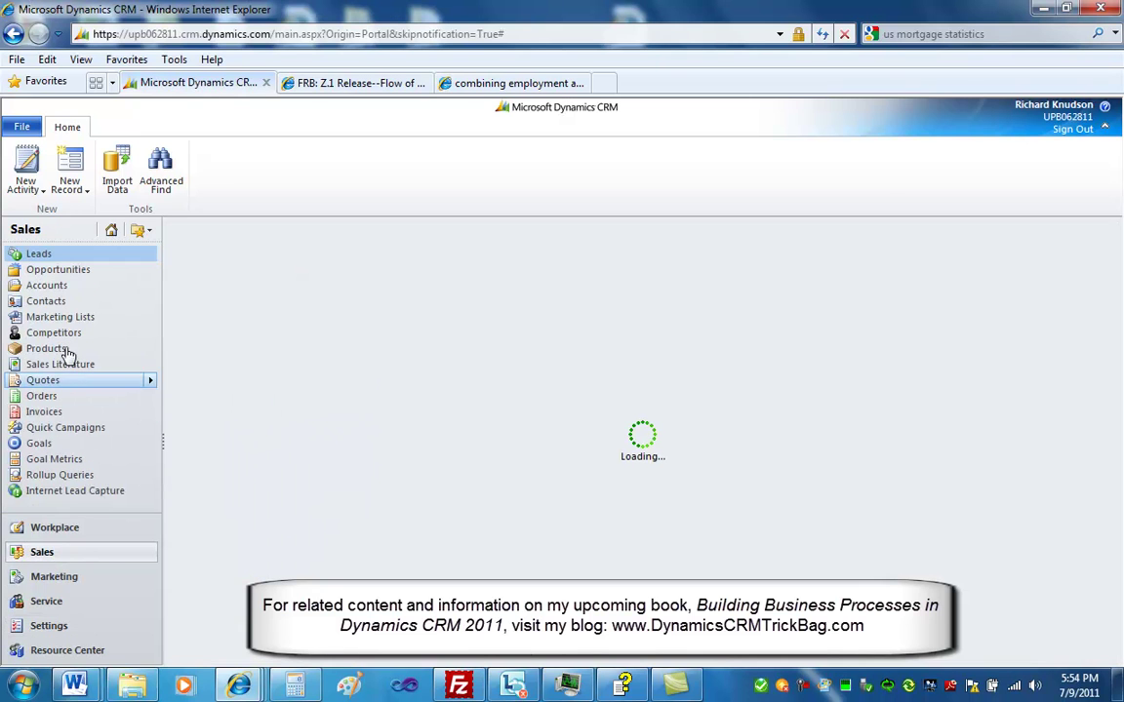
Open the A Store account from the Accounts list and show its related opportunities
left_click(57, 289)
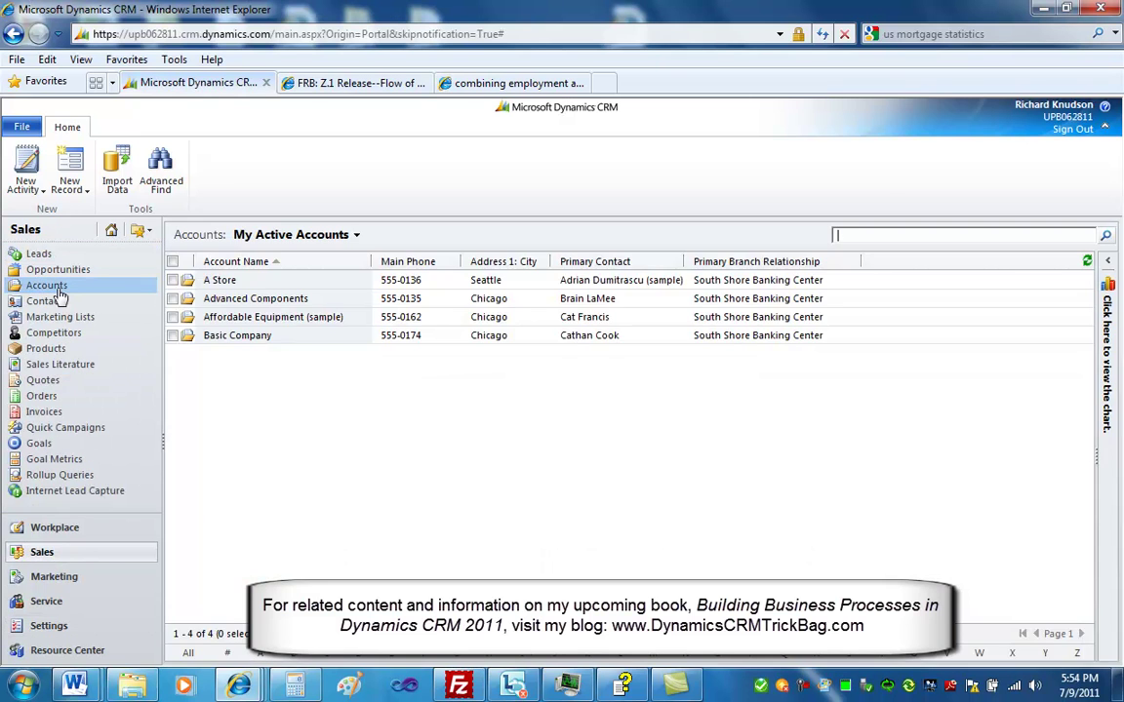
left_click(221, 286)
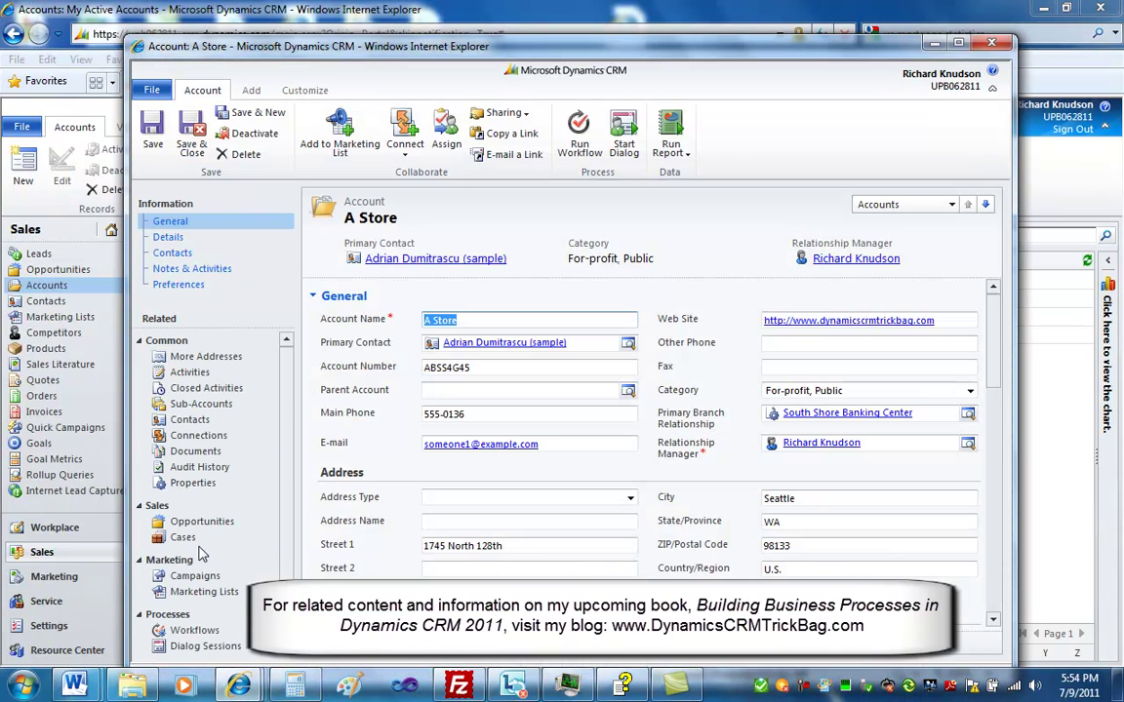
left_click(201, 522)
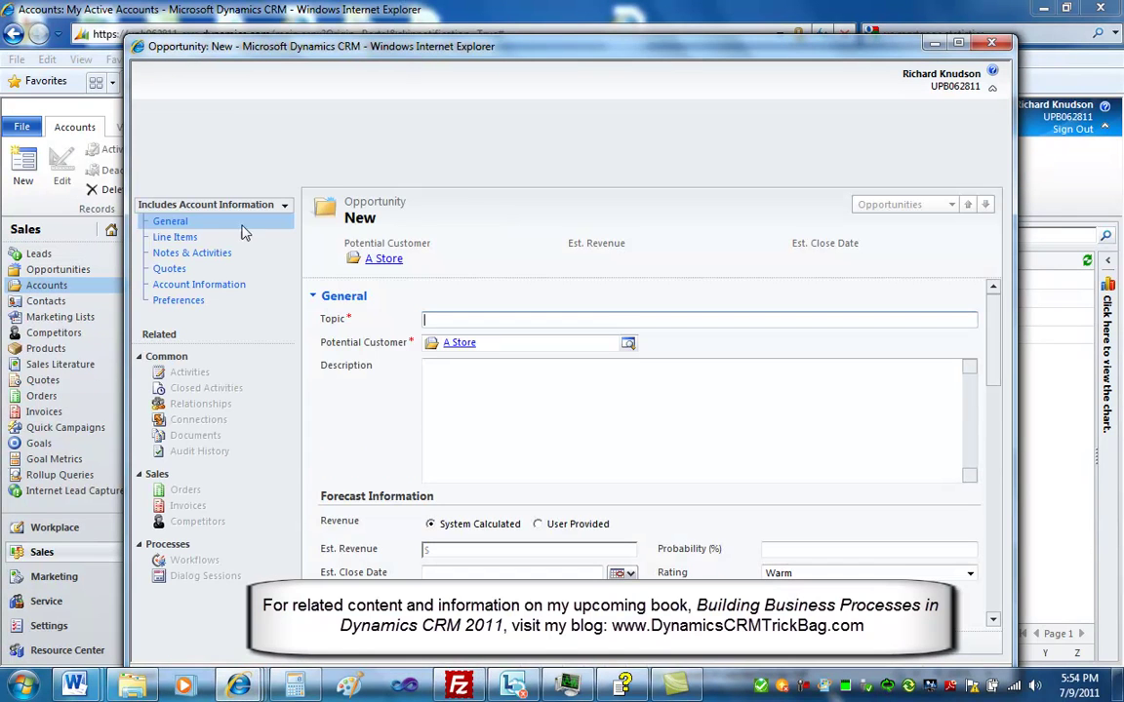
Switch the new opportunity to the form that includes account information
left_click(198, 207)
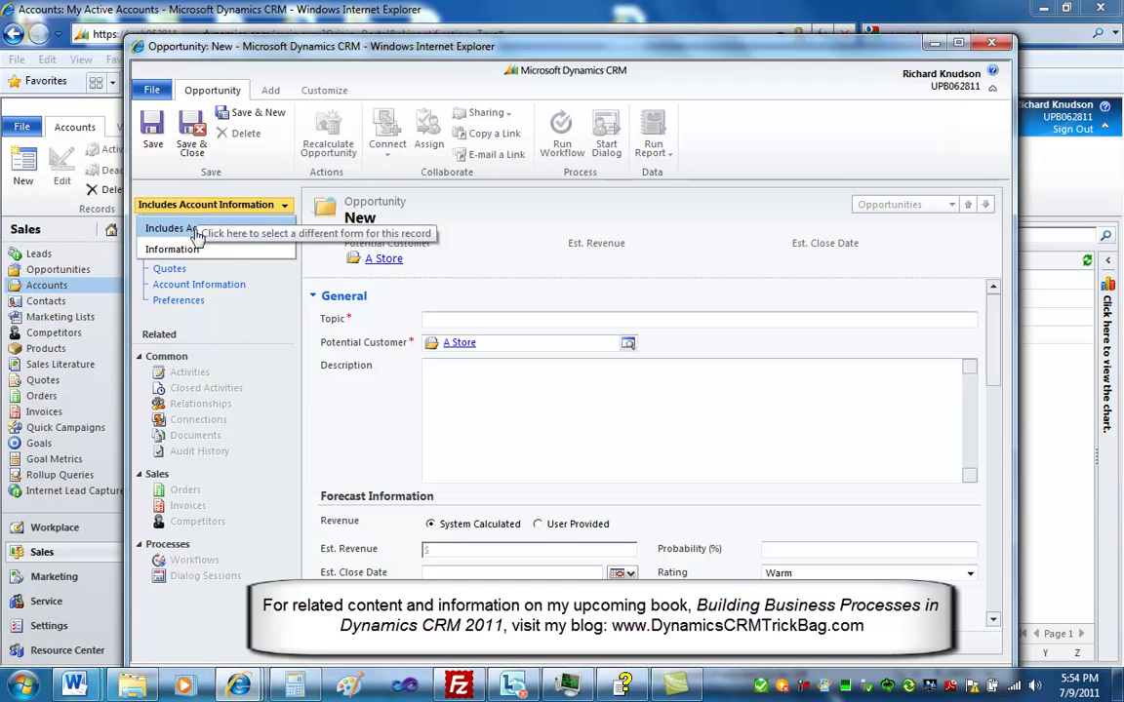
left_click(176, 248)
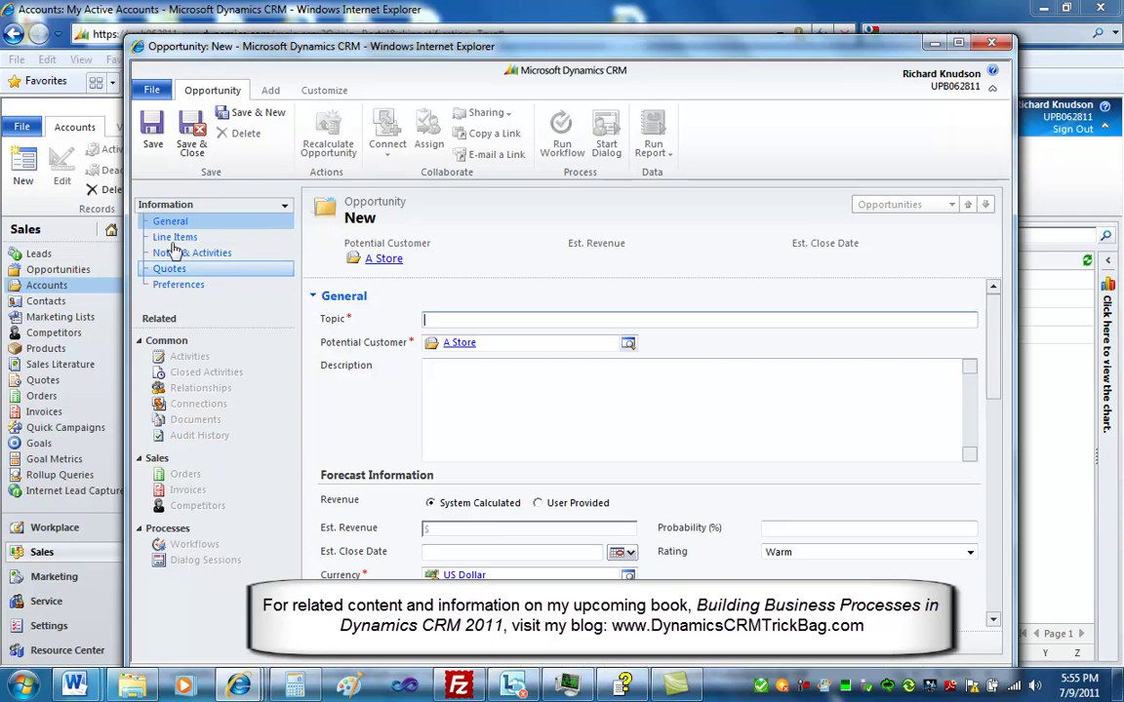
left_click_drag(994, 351, 925, 246)
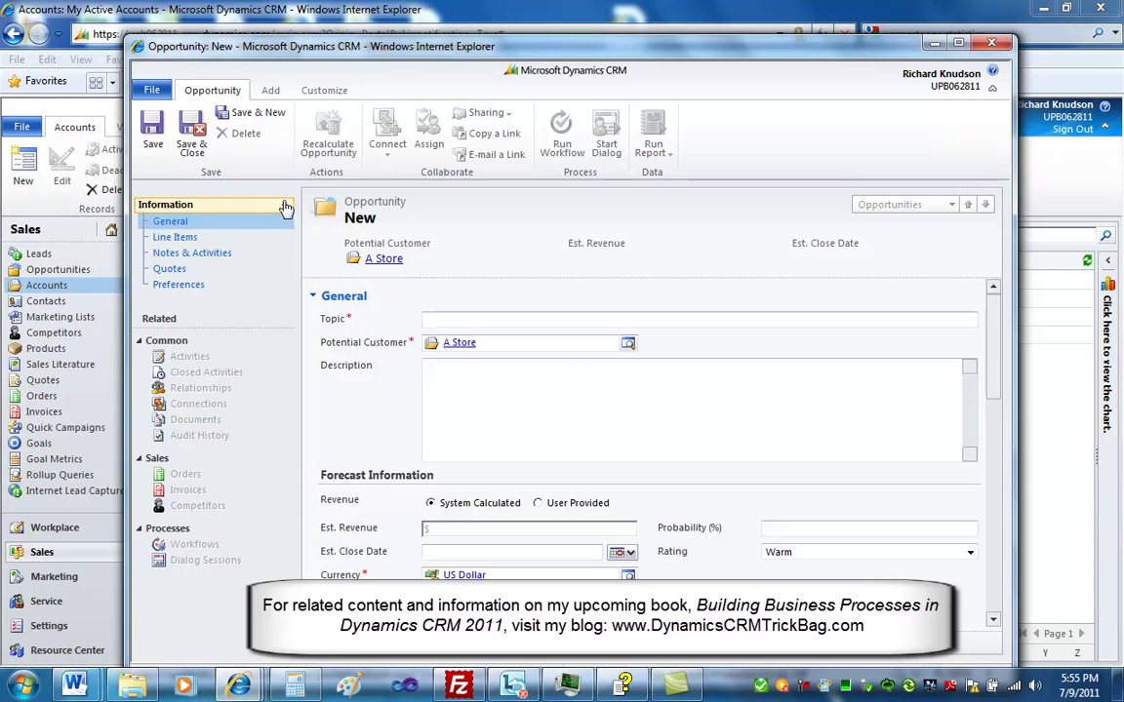
left_click(234, 205)
left_click(231, 230)
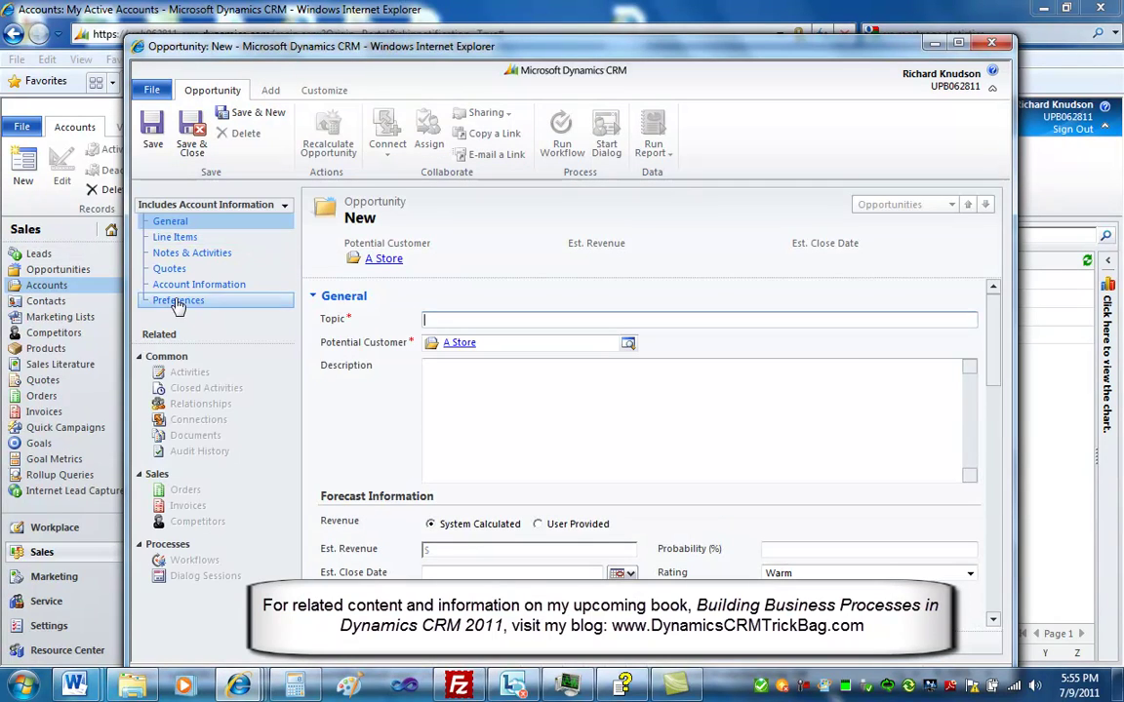
left_click(185, 287)
Make Est. Revenue user-provided at 10000 and save-close the Test opportunity
left_click(609, 323)
left_click_drag(992, 543, 992, 346)
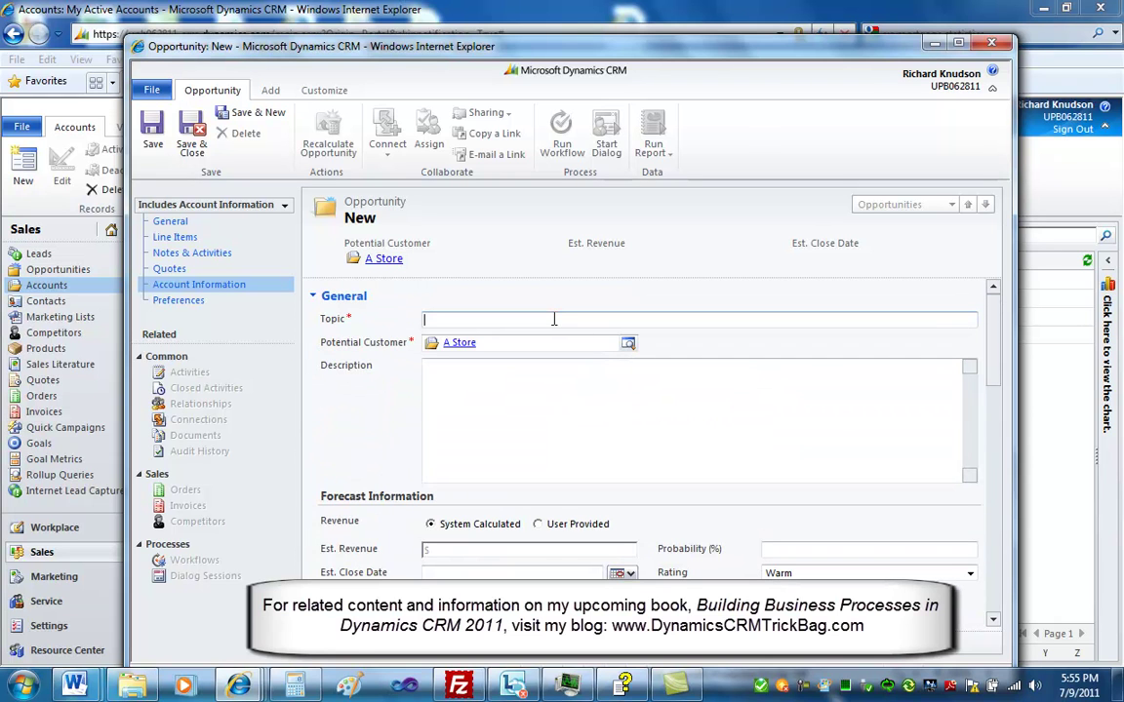
left_click(538, 524)
left_click(521, 548)
type("10000")
key("Tab")
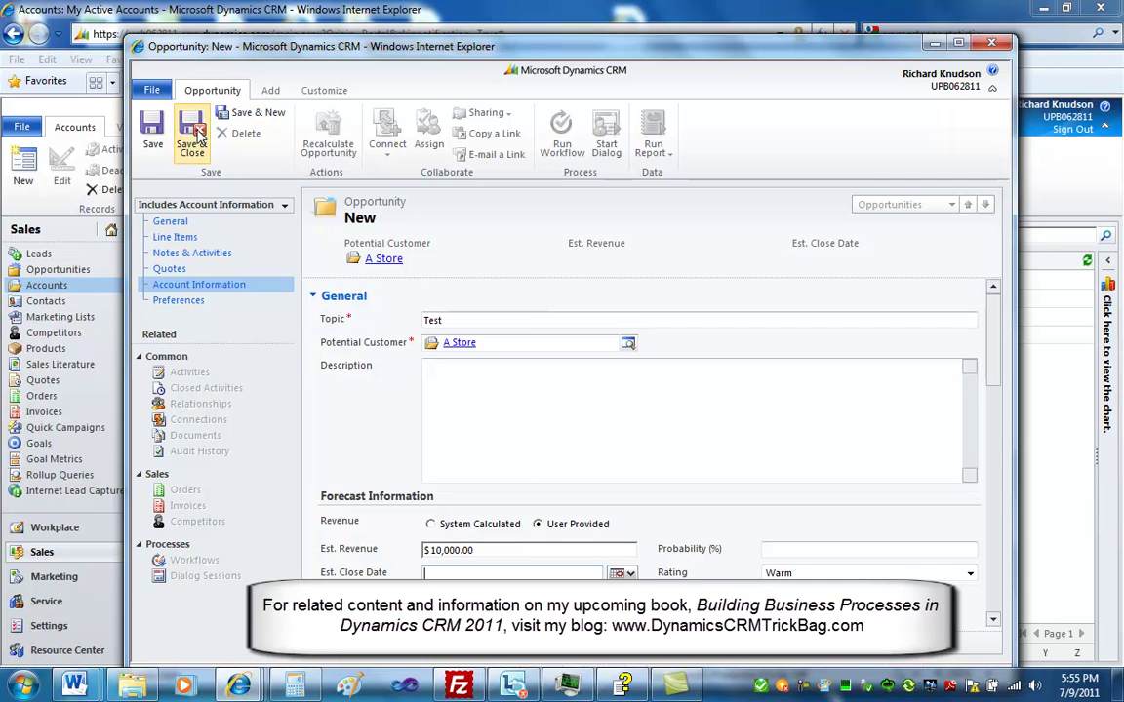
left_click(195, 137)
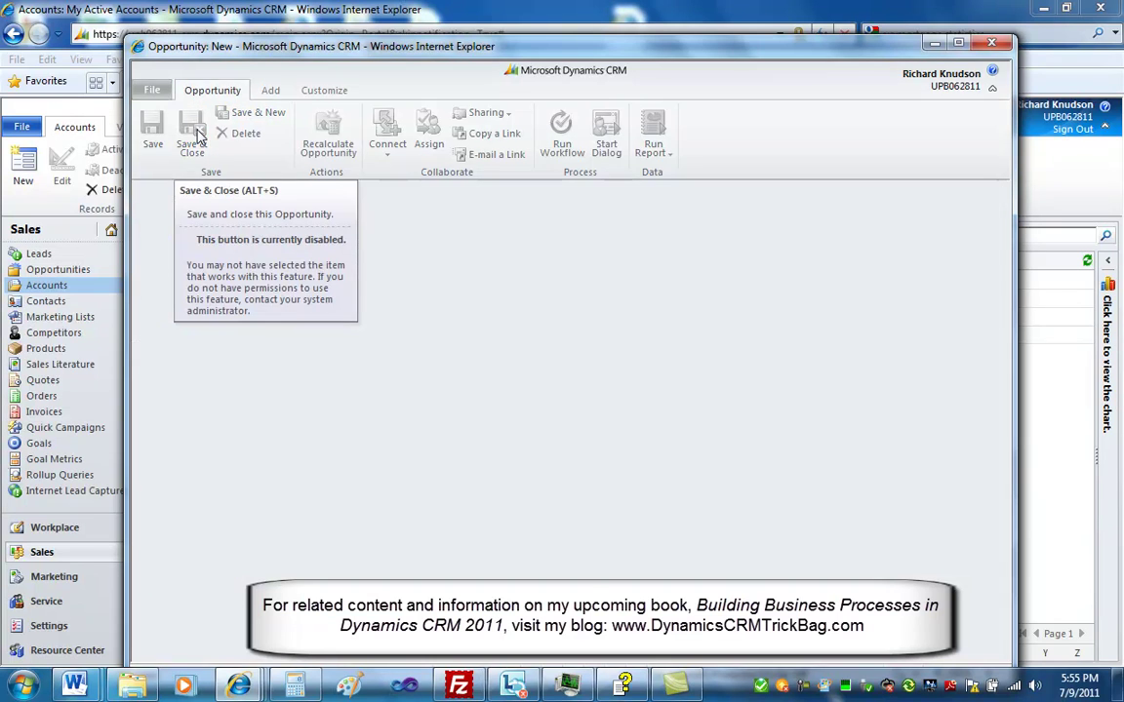
Review the A Store account's General details, save-close it, and list open opportunities including Test
left_click(168, 222)
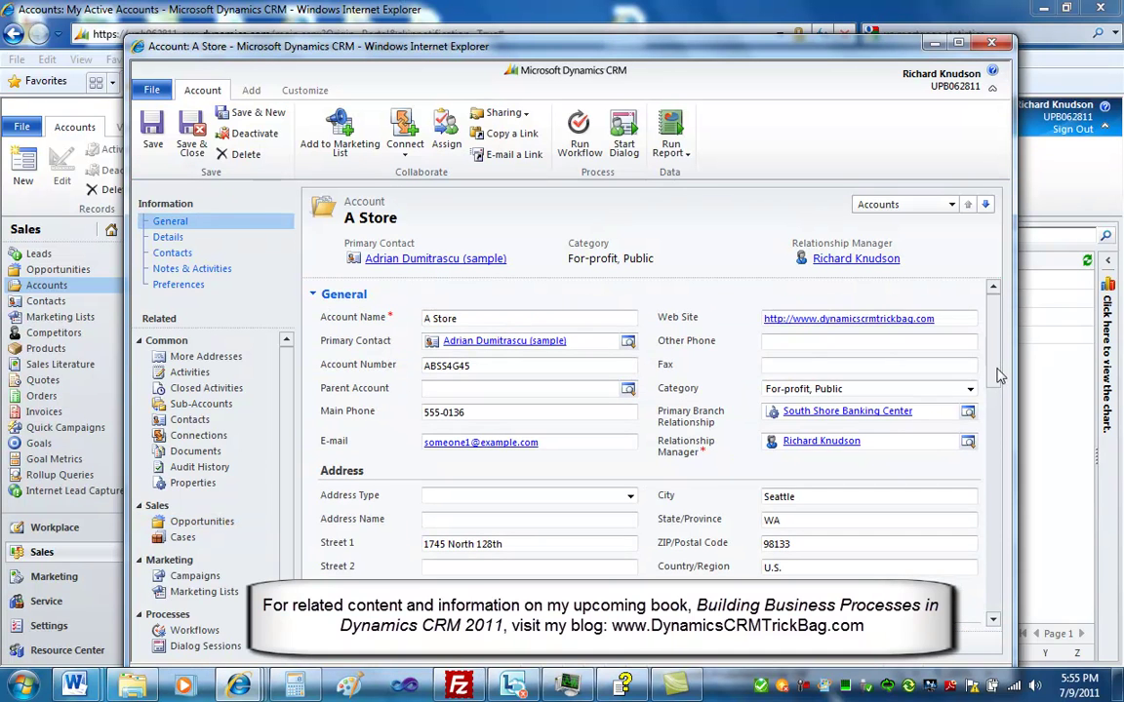
left_click_drag(999, 376, 999, 386)
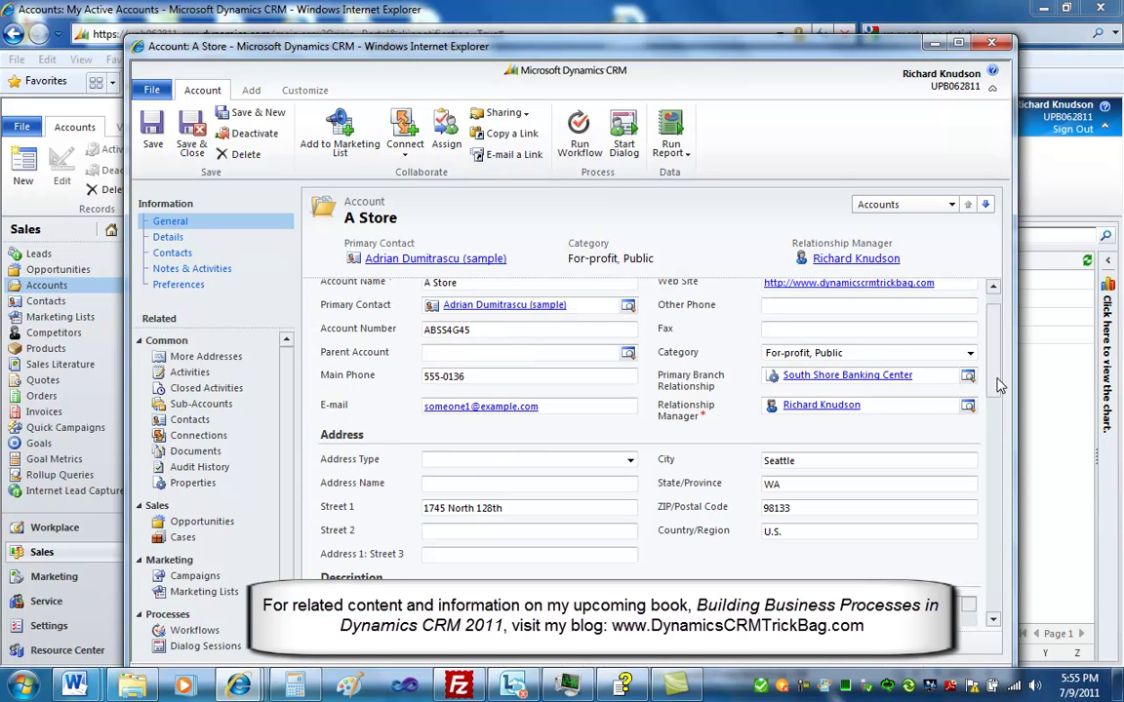
scroll(999, 387, "down", 2)
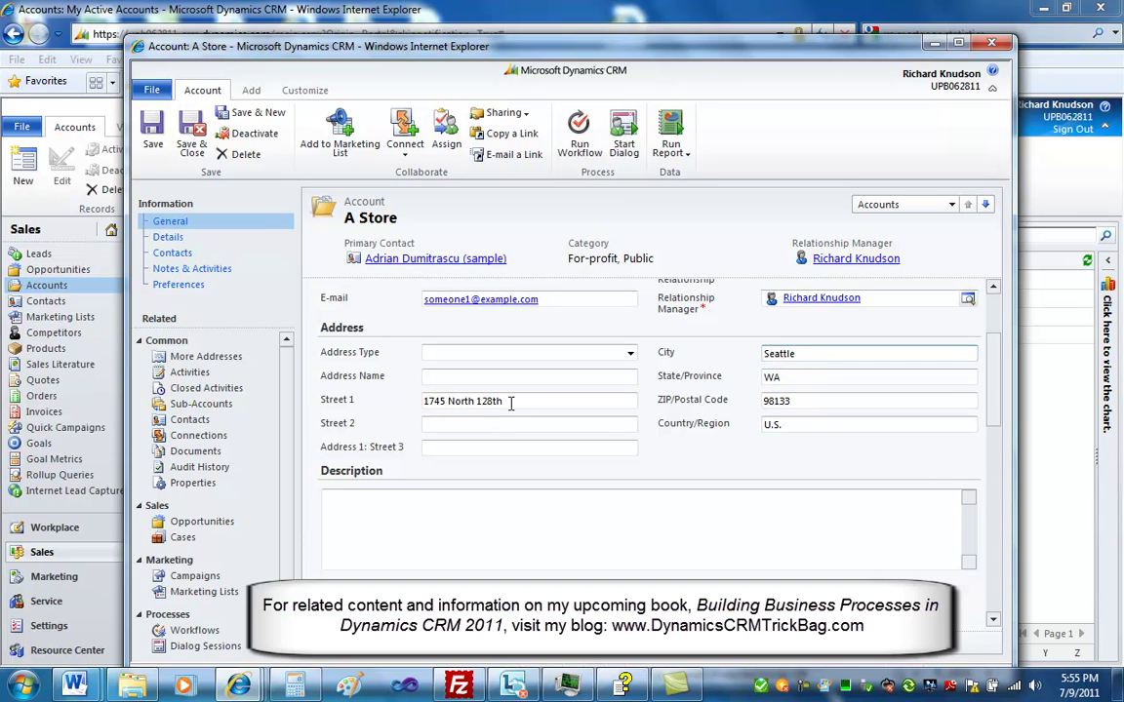
scroll(894, 390, "up", 3)
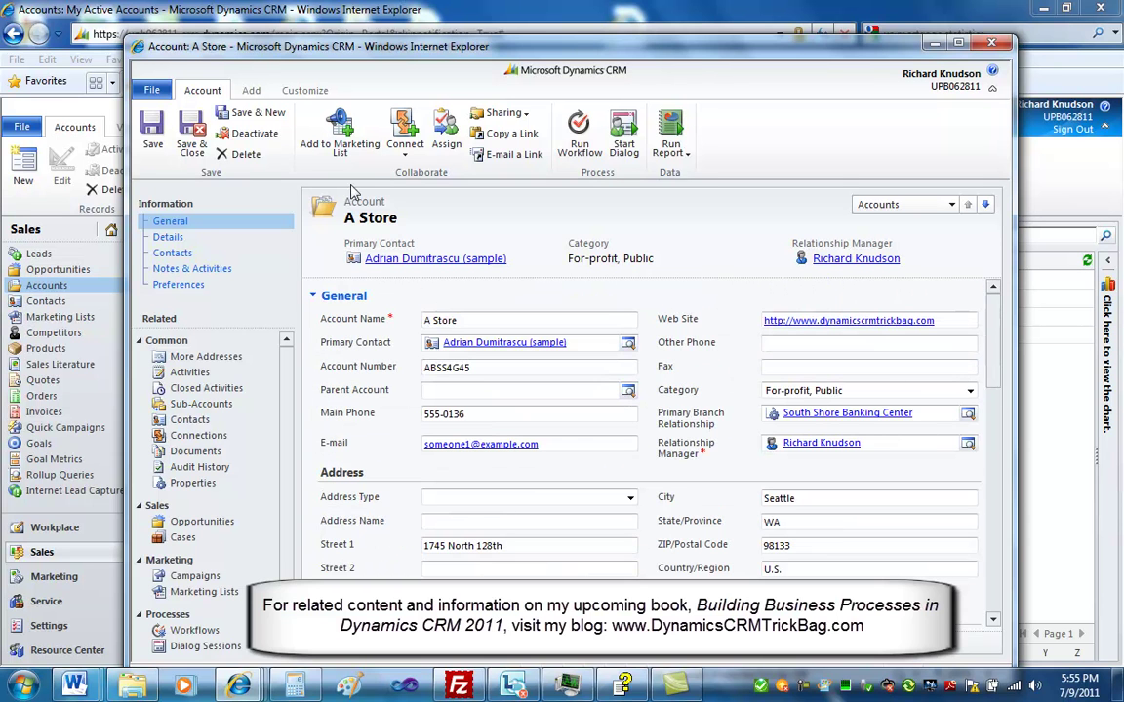
left_click(191, 135)
left_click(73, 273)
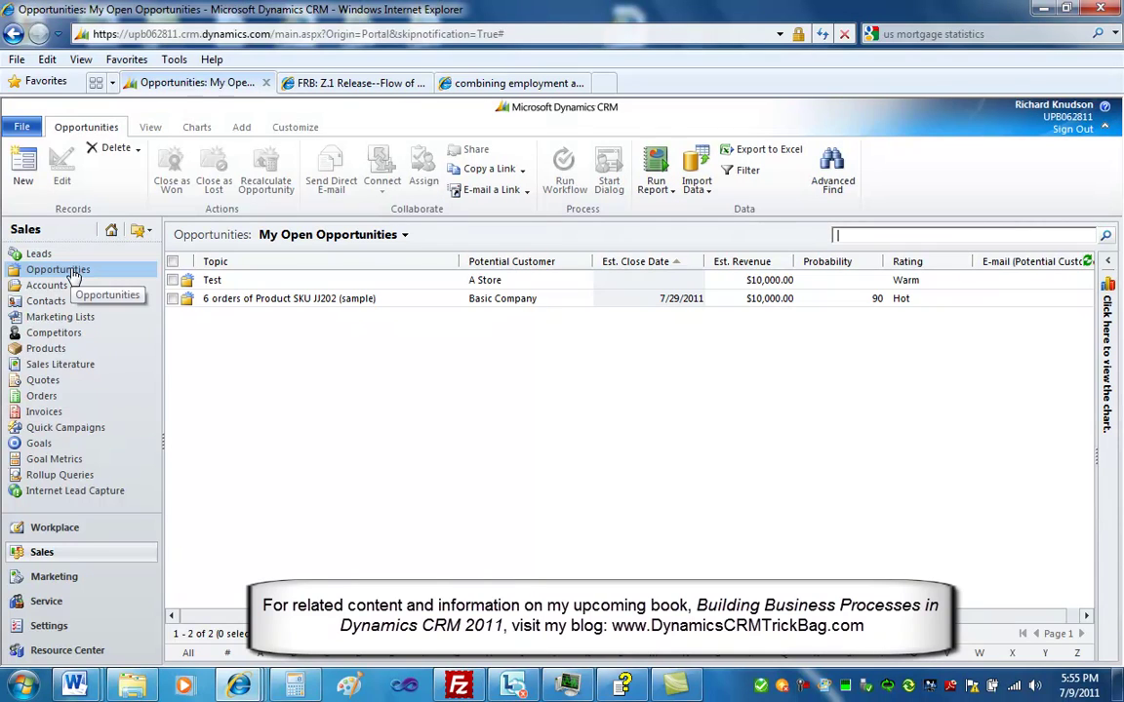
Open the Test opportunity at its Account Information section
left_click(291, 284)
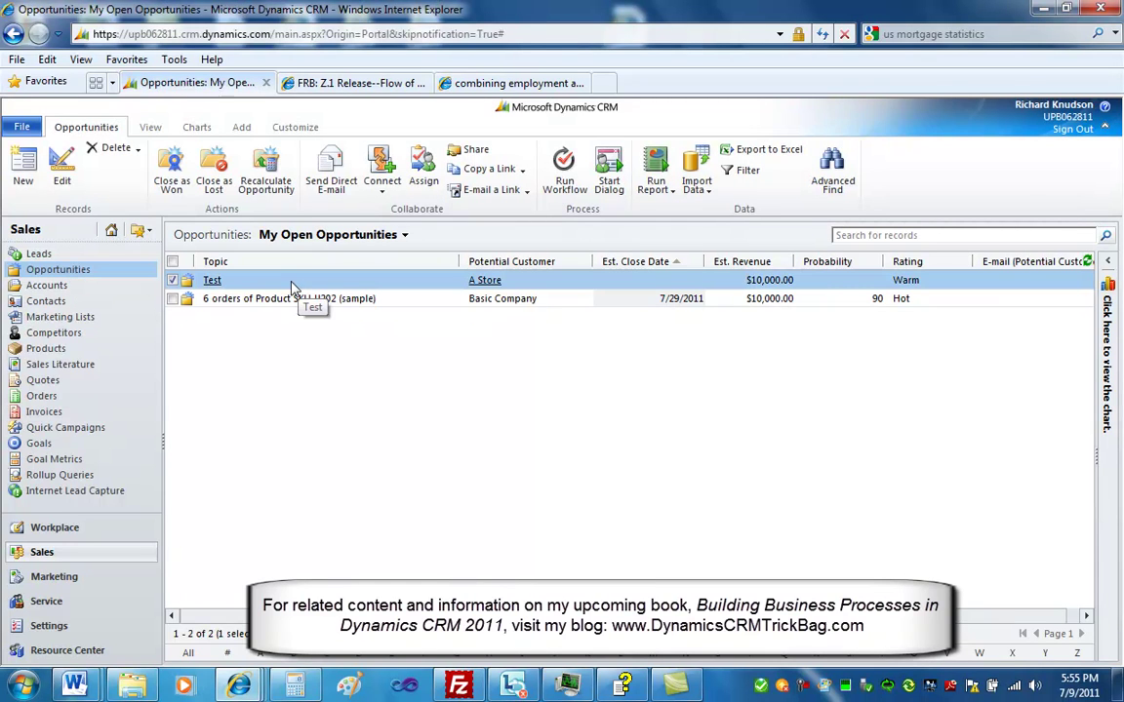
double_click(291, 284)
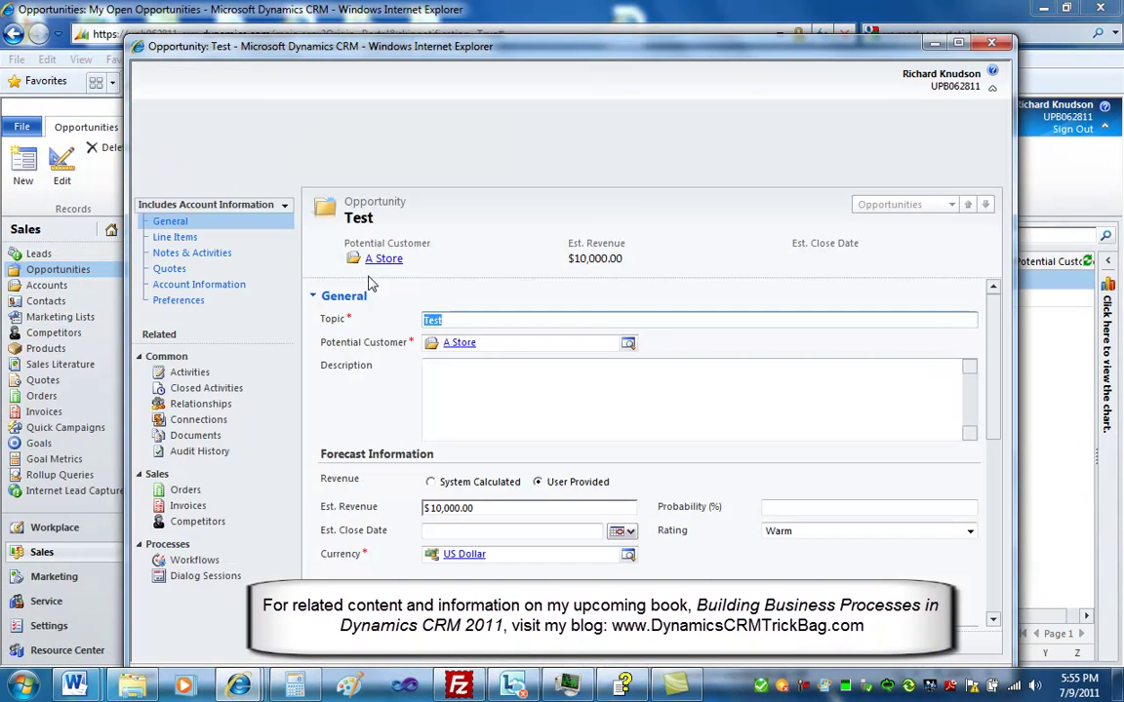
left_click(214, 295)
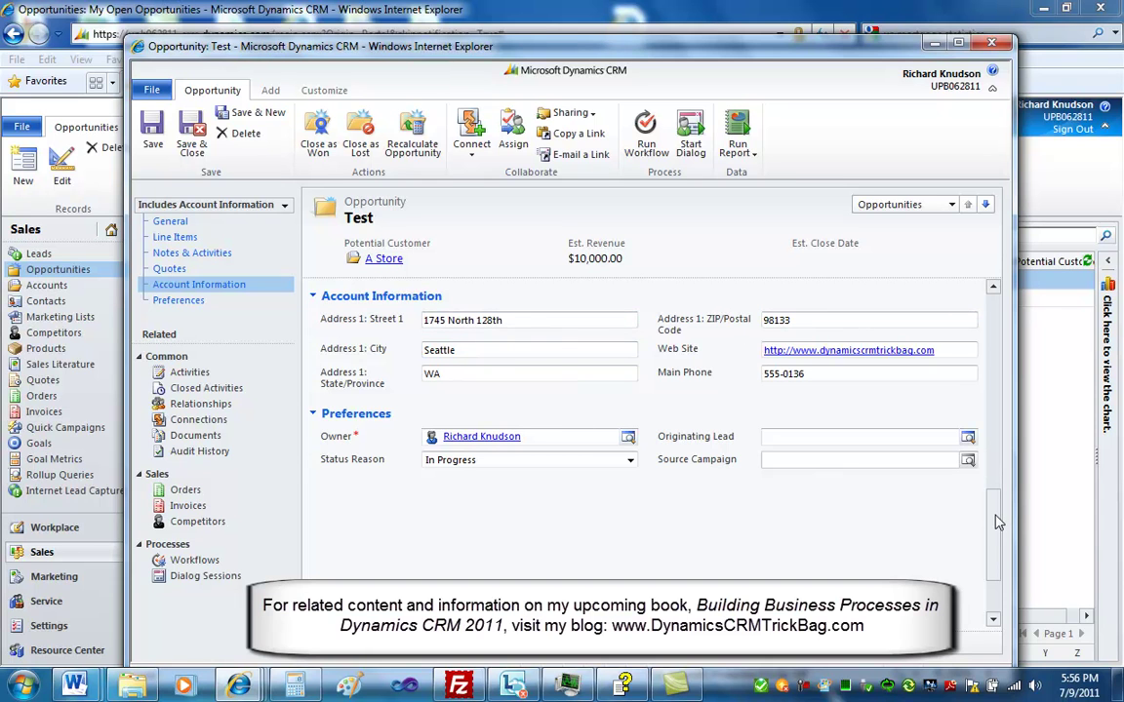
scroll(898, 465, "up", 10)
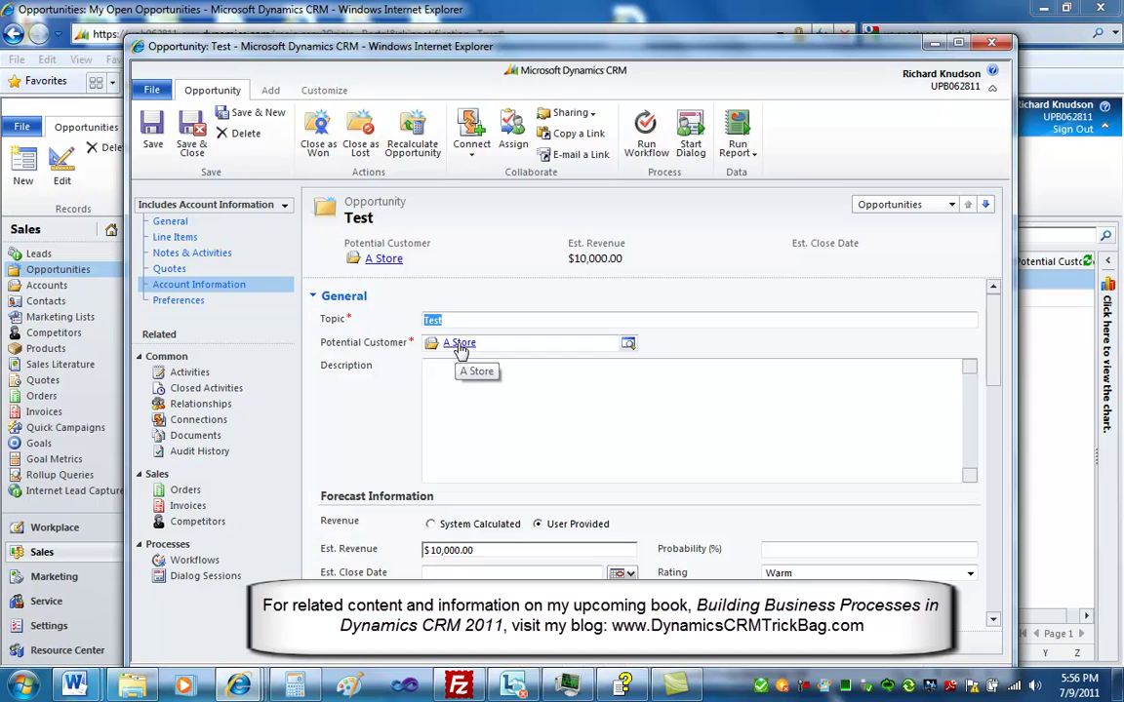
Open the linked A Store account to compare its details, then close it
left_click(459, 344)
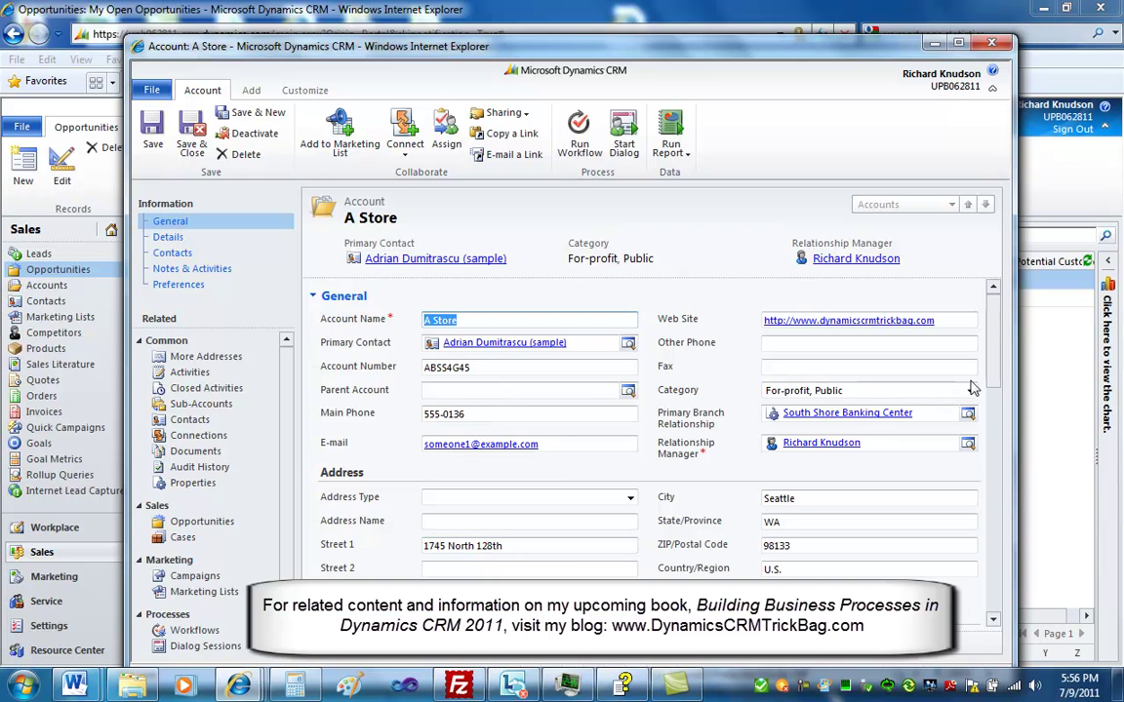
left_click_drag(994, 365, 994, 398)
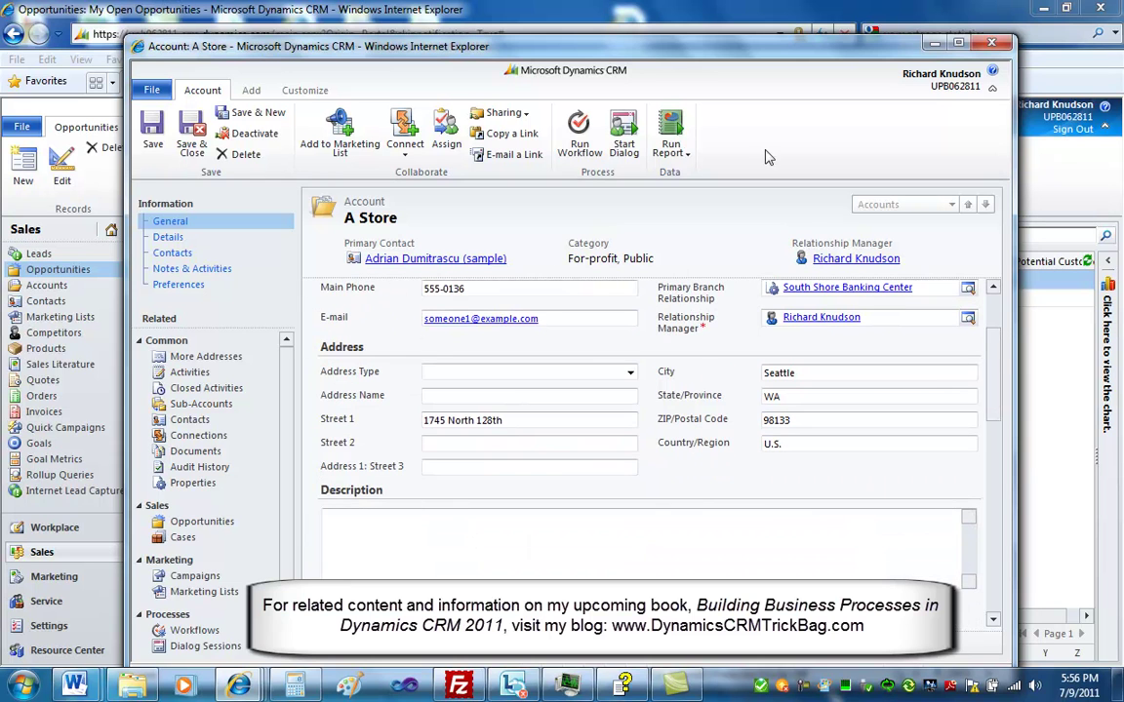
left_click(991, 42)
left_click_drag(995, 385, 999, 576)
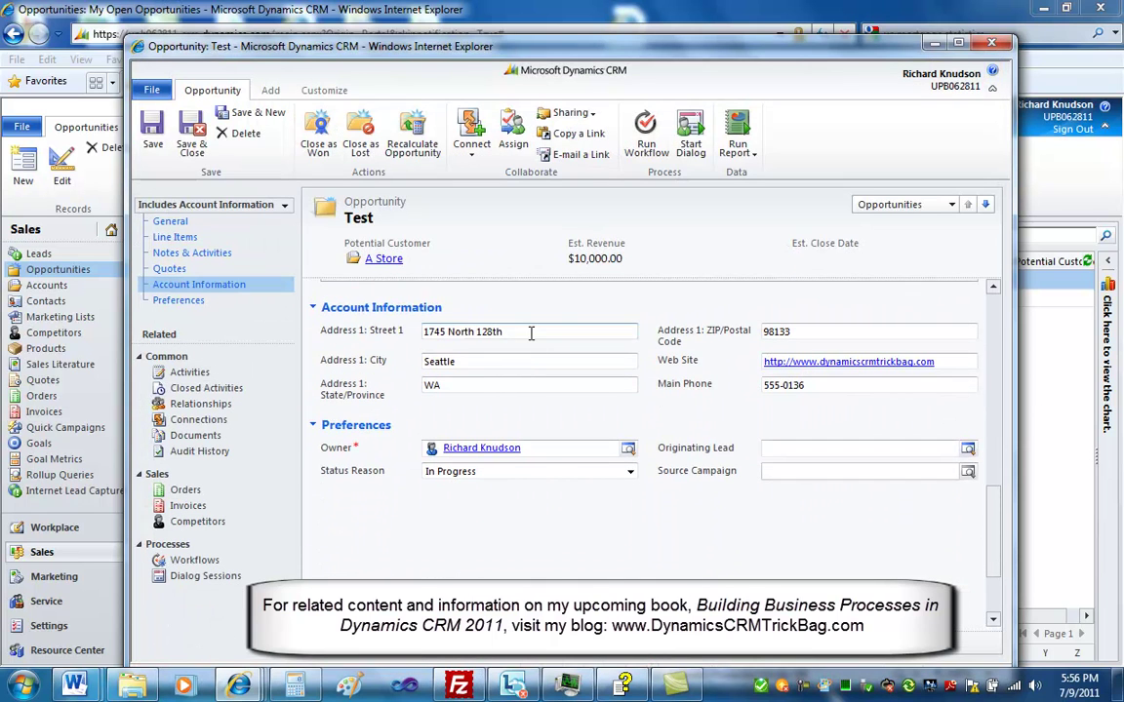
Give Test a new street, ZIP and main phone with city Winnetka, state IL, then save-close
left_click_drag(543, 335, 421, 333)
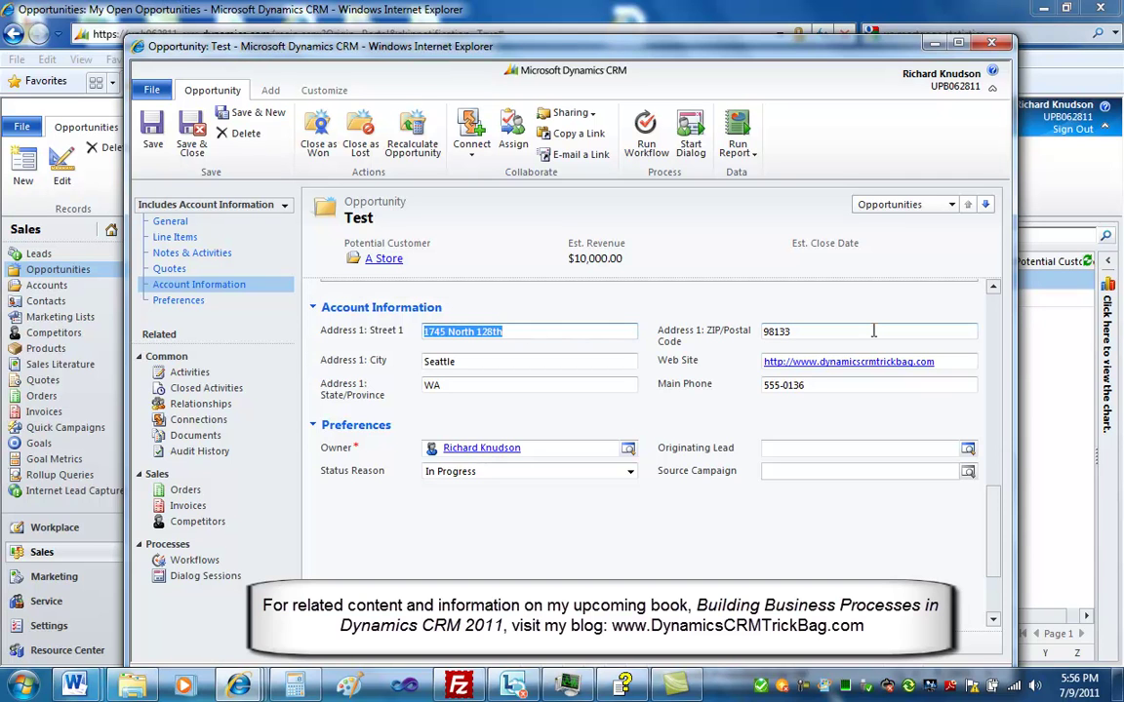
key("Tab")
type("Winnetka")
key("Tab")
type("IL")
key("Tab")
type("60093")
key("Tab")
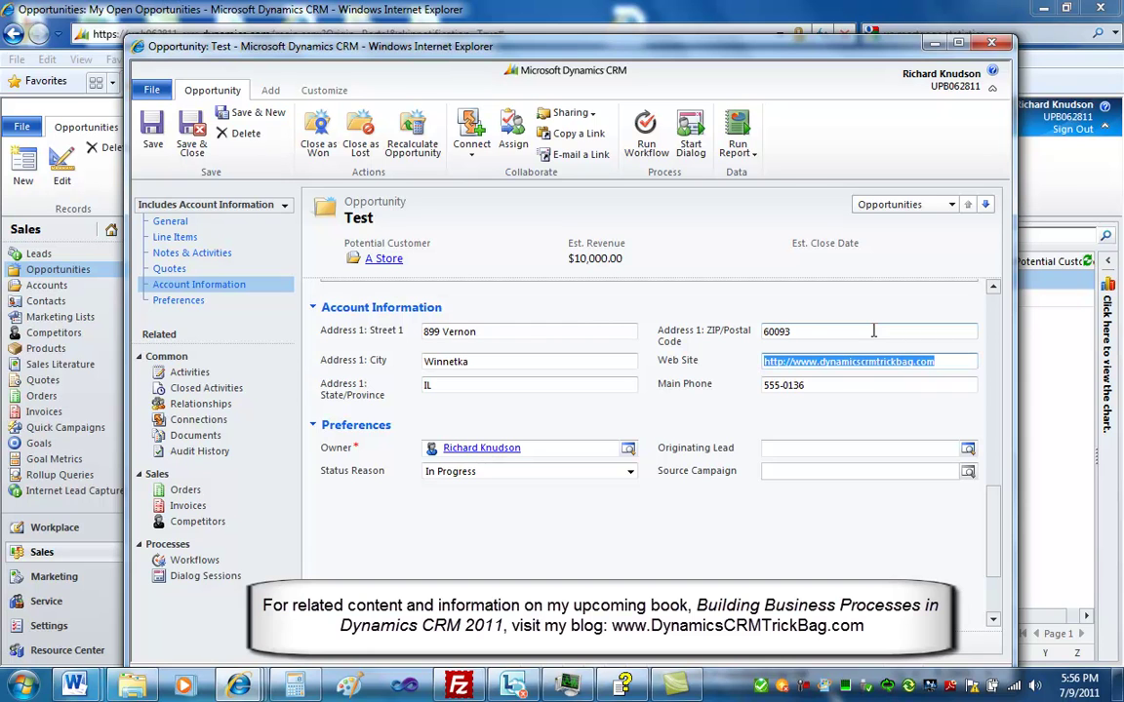
key("Tab")
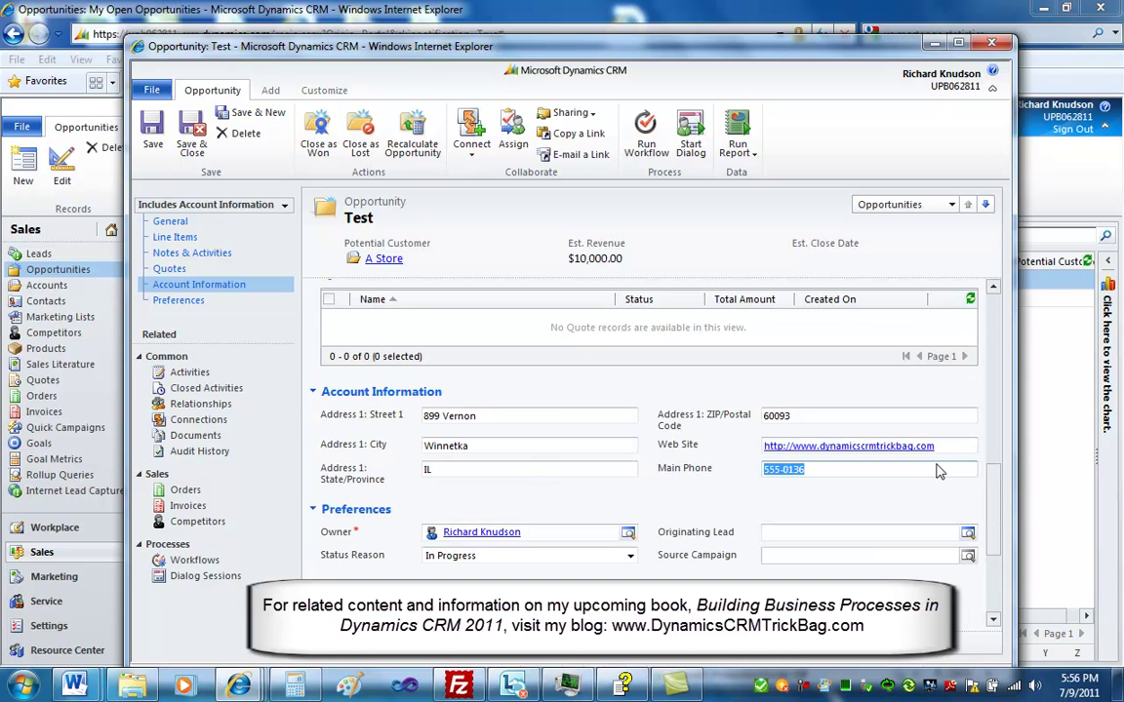
left_click(191, 132)
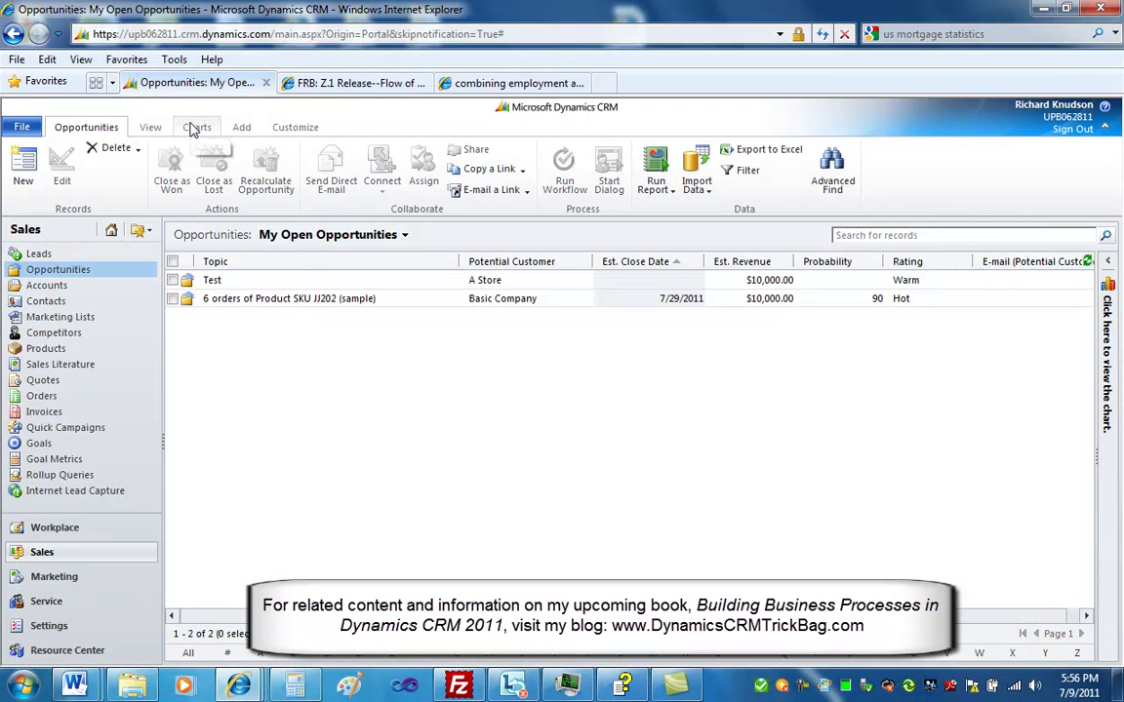
Open the A Store account record from the Accounts list
left_click(603, 282)
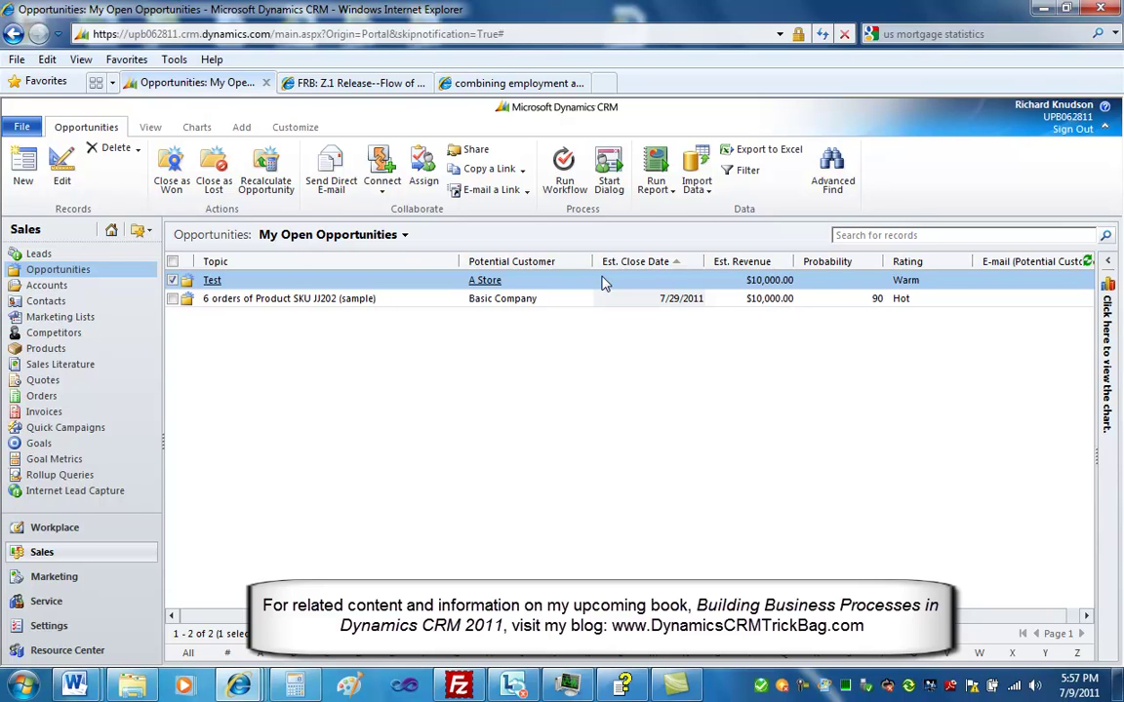
left_click(59, 285)
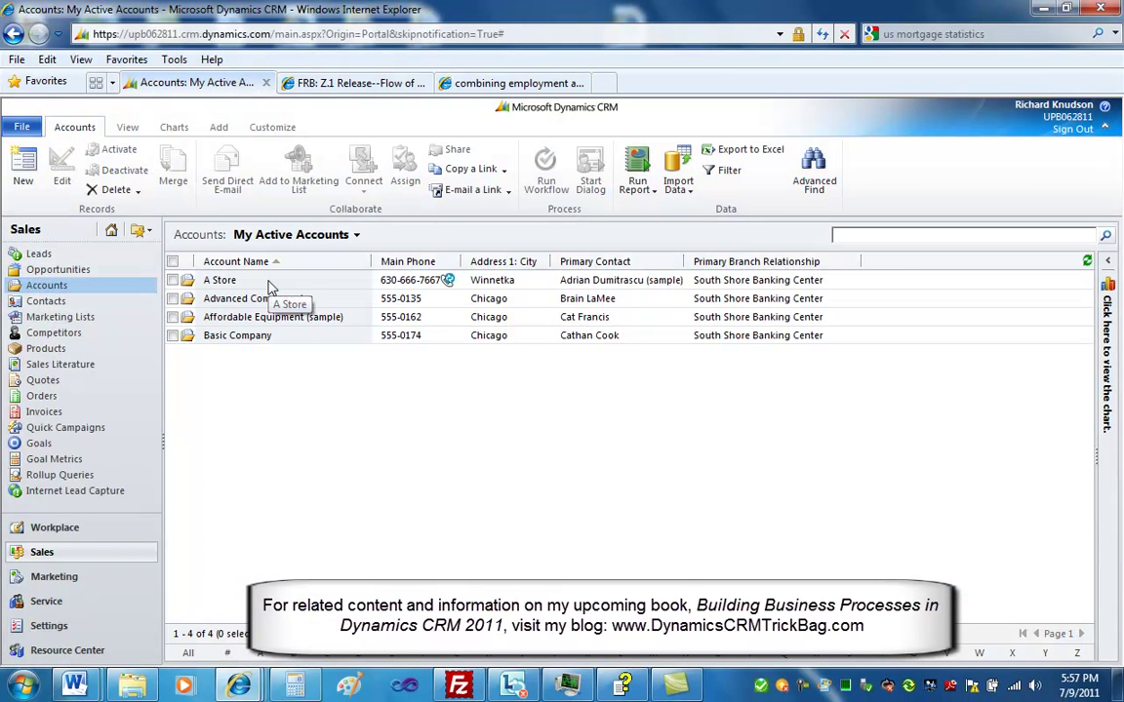
left_click(271, 283)
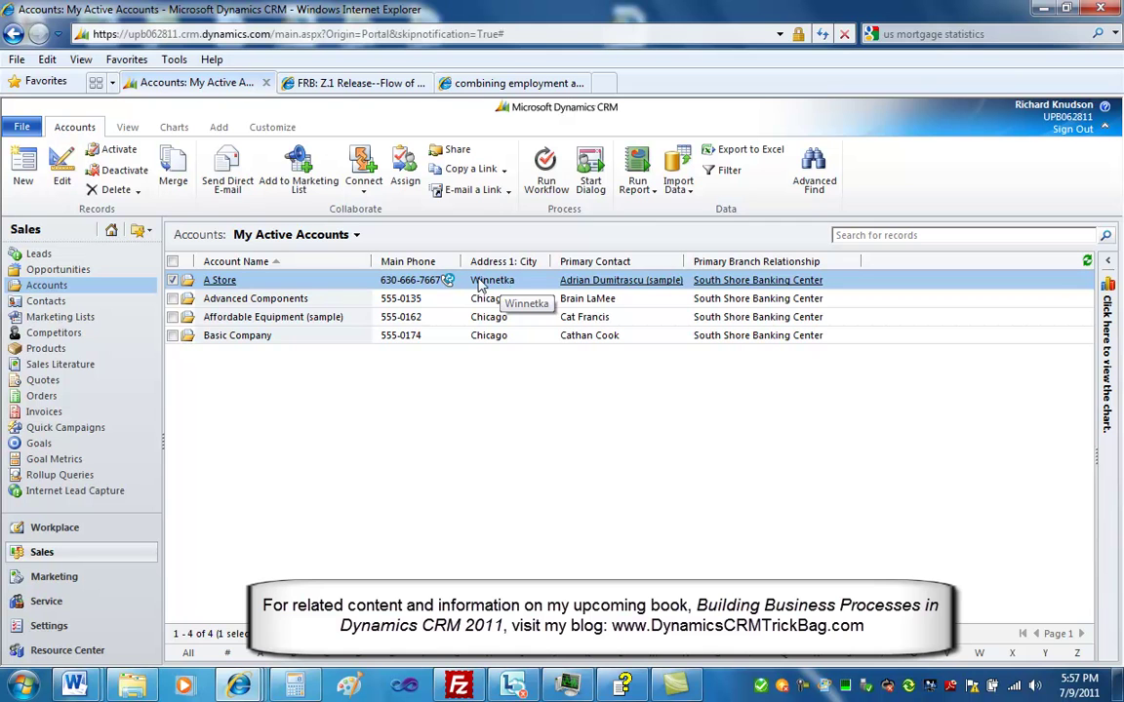
left_click(213, 281)
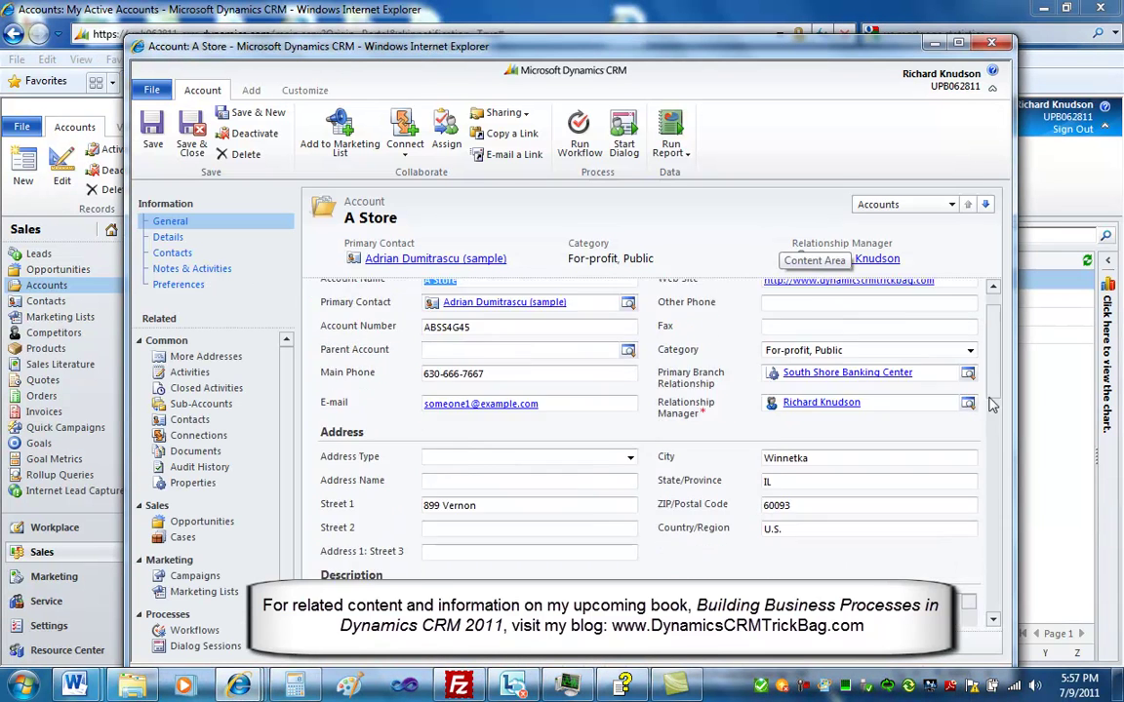
Check A Store's updated Winnetka address and phone, then show its related opportunities
scroll(864, 402, "down", 3)
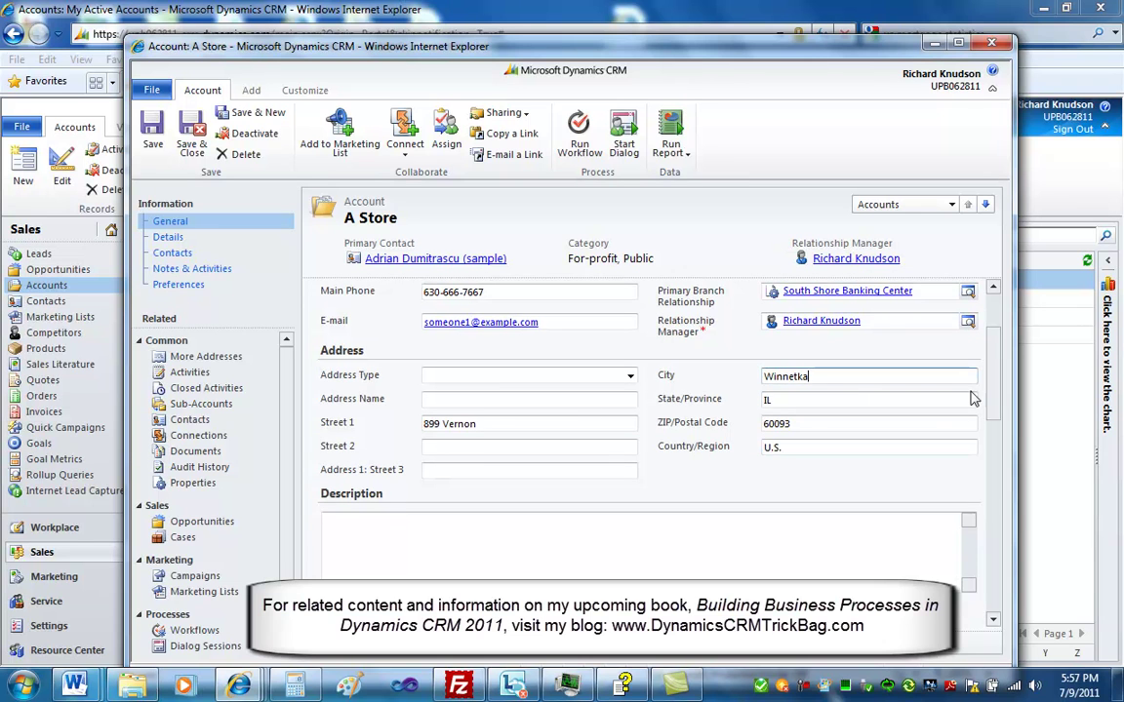
scroll(994, 410, "down", 1)
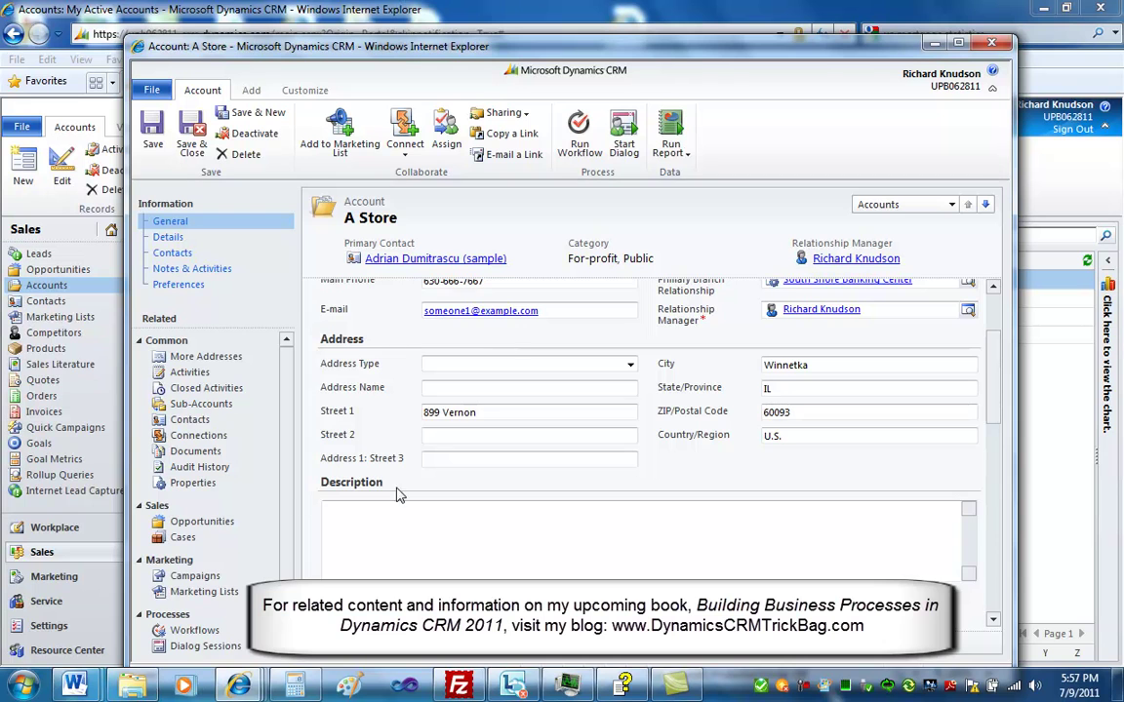
left_click(202, 522)
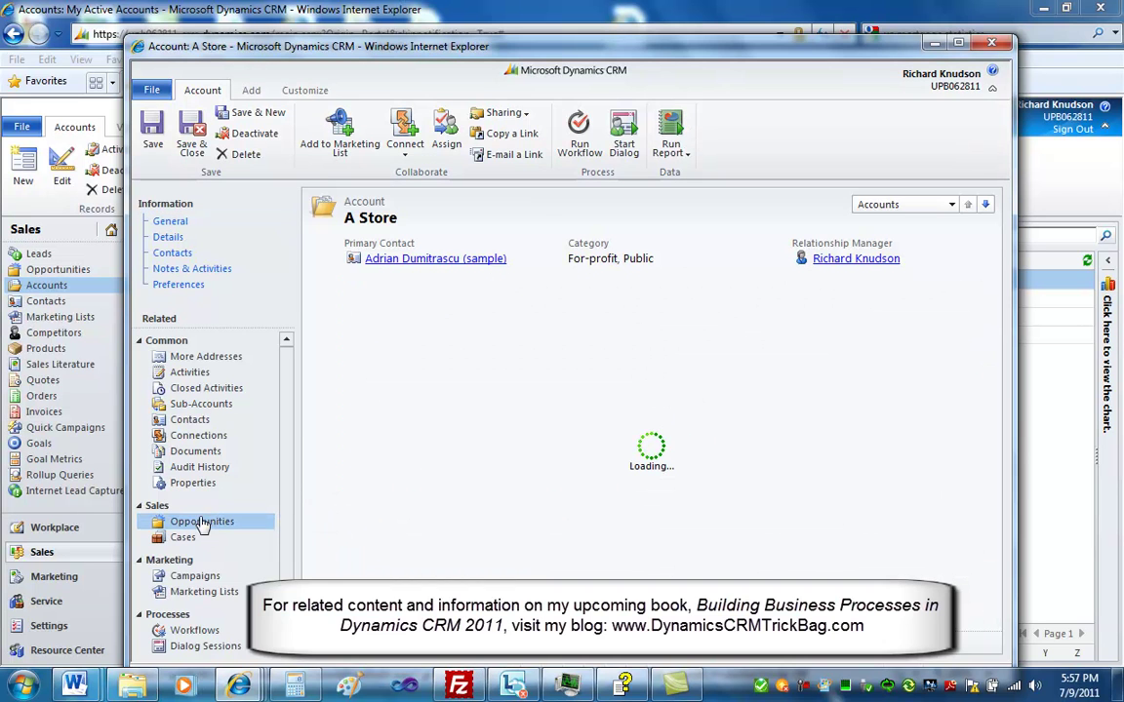
Open Test's Workflows and the succeeded Update Account from Opportunity system job
left_click(419, 358)
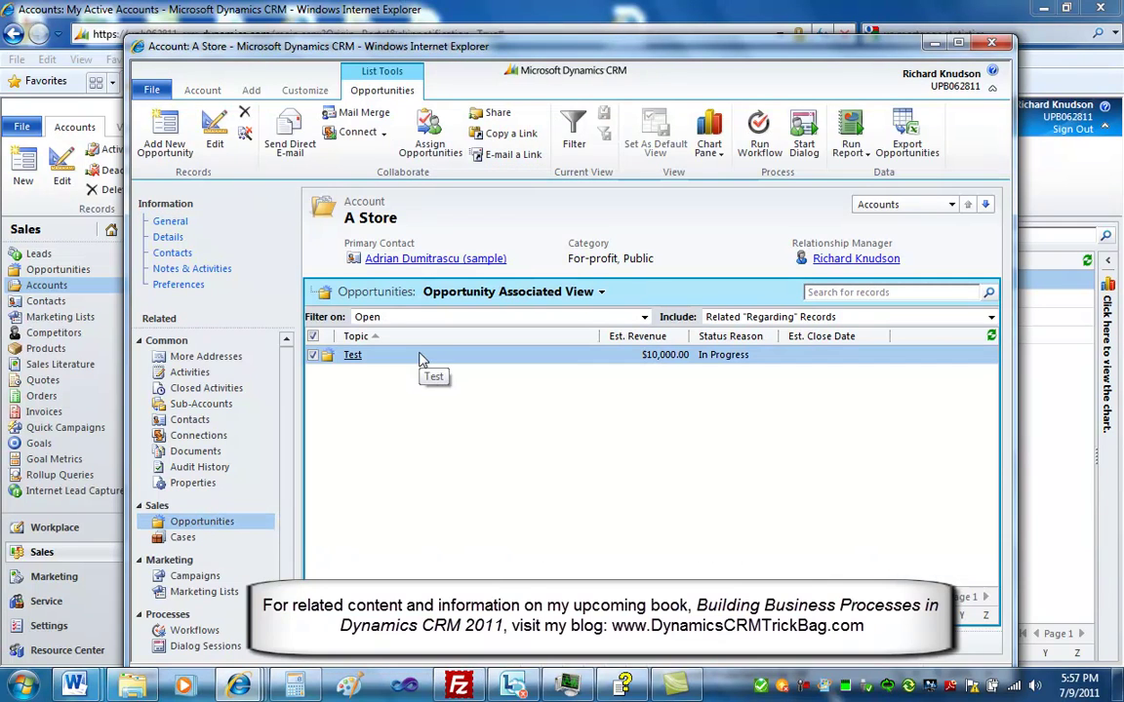
double_click(420, 358)
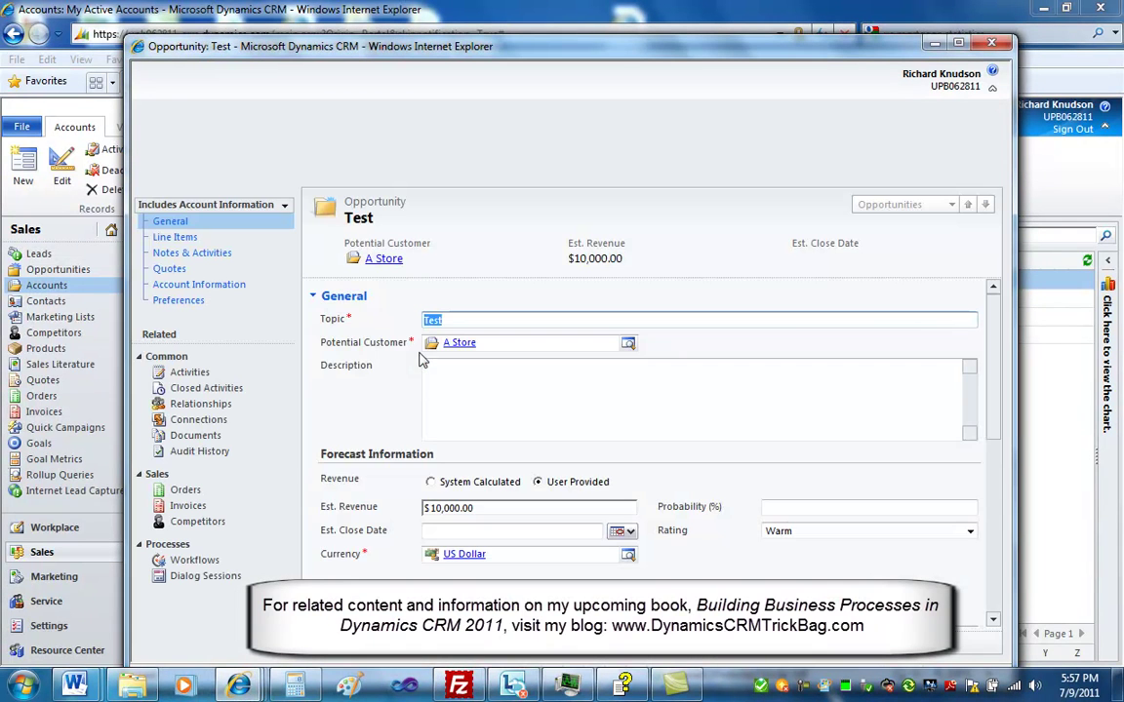
left_click(185, 561)
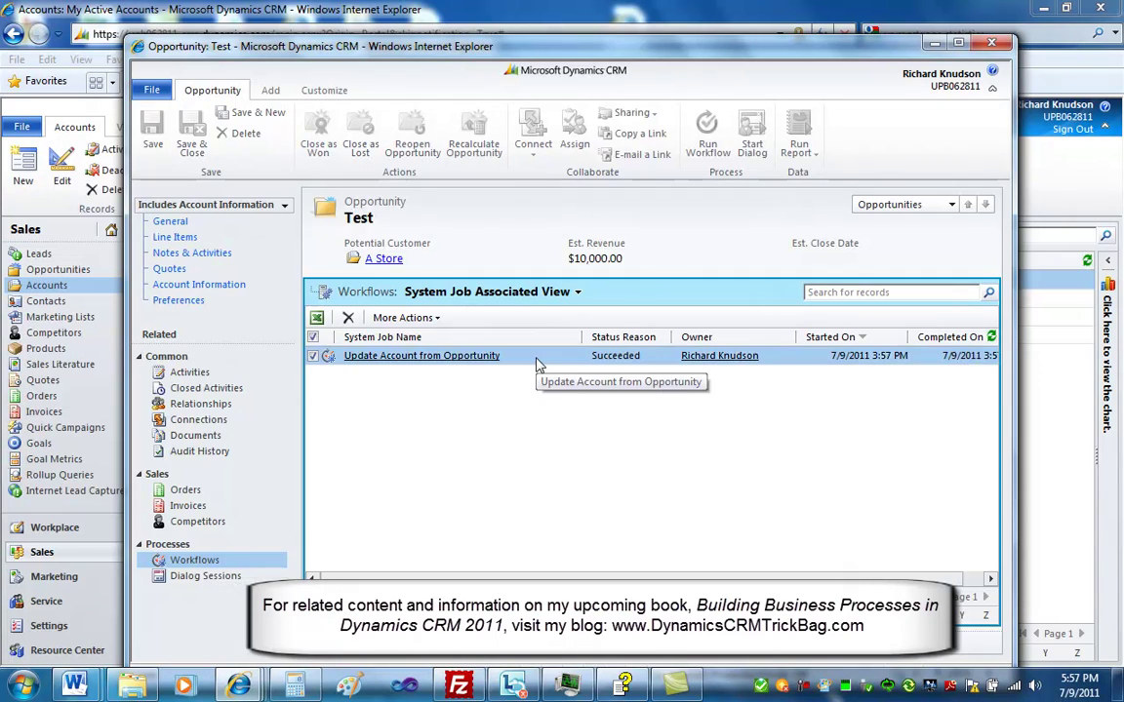
double_click(537, 365)
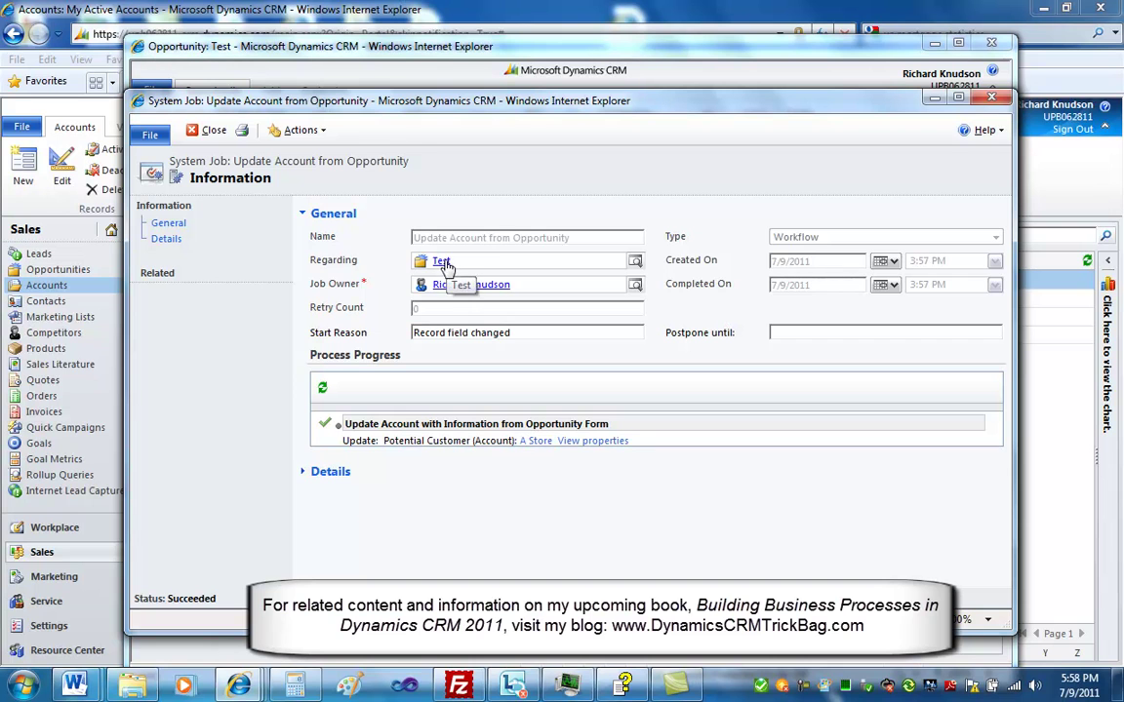
Inspect the workflow step's set values, then close the job, opportunity and account windows
left_click(598, 441)
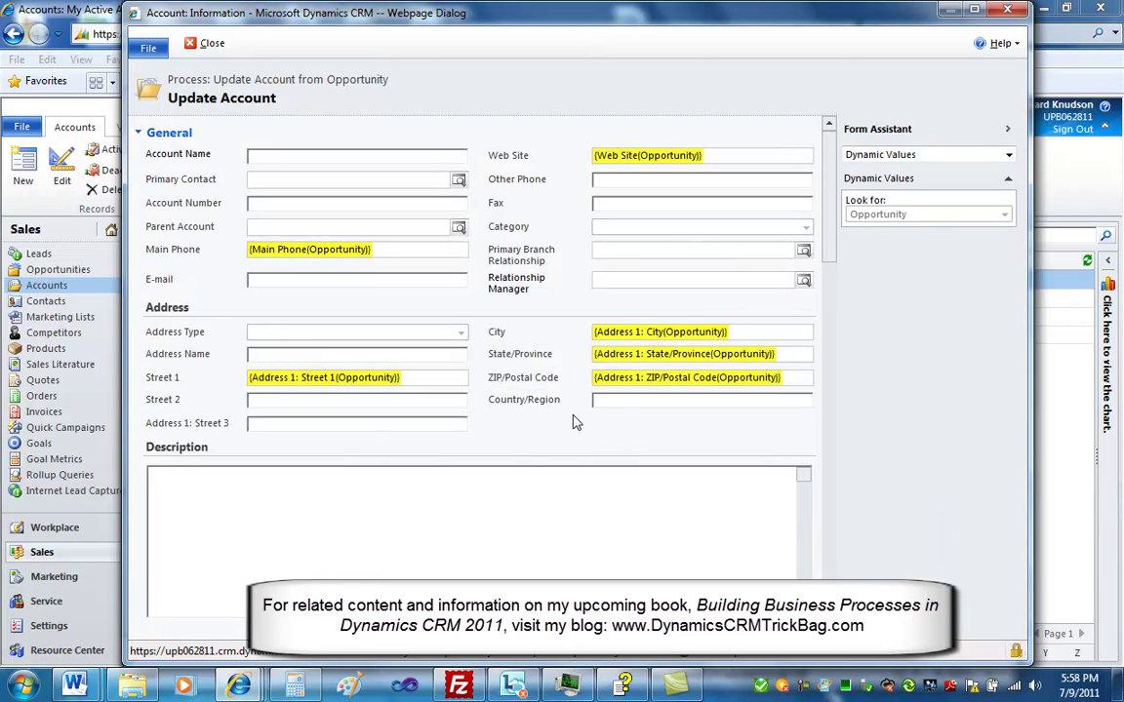
left_click(1013, 12)
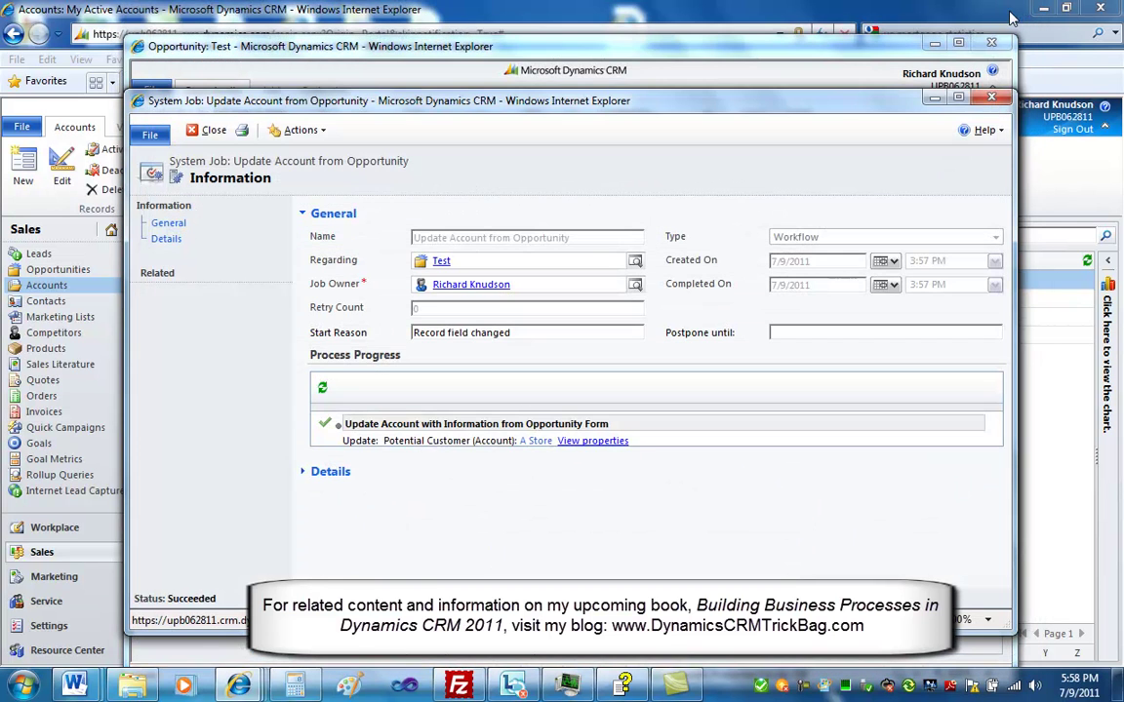
left_click(996, 98)
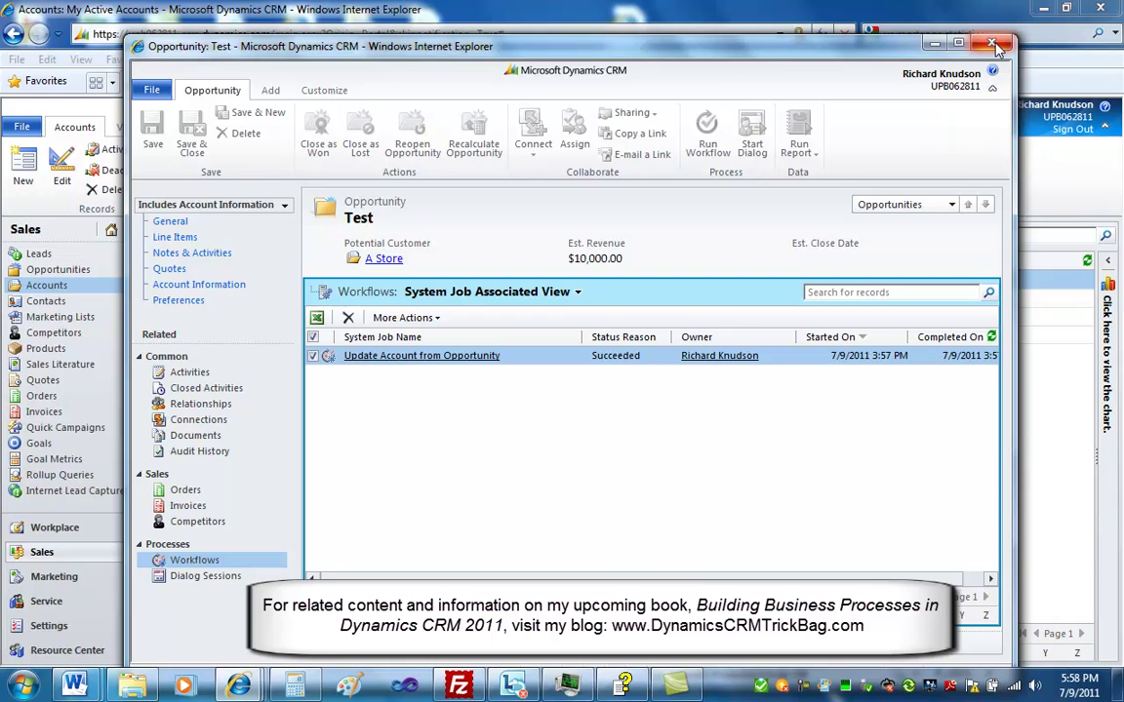
left_click(995, 45)
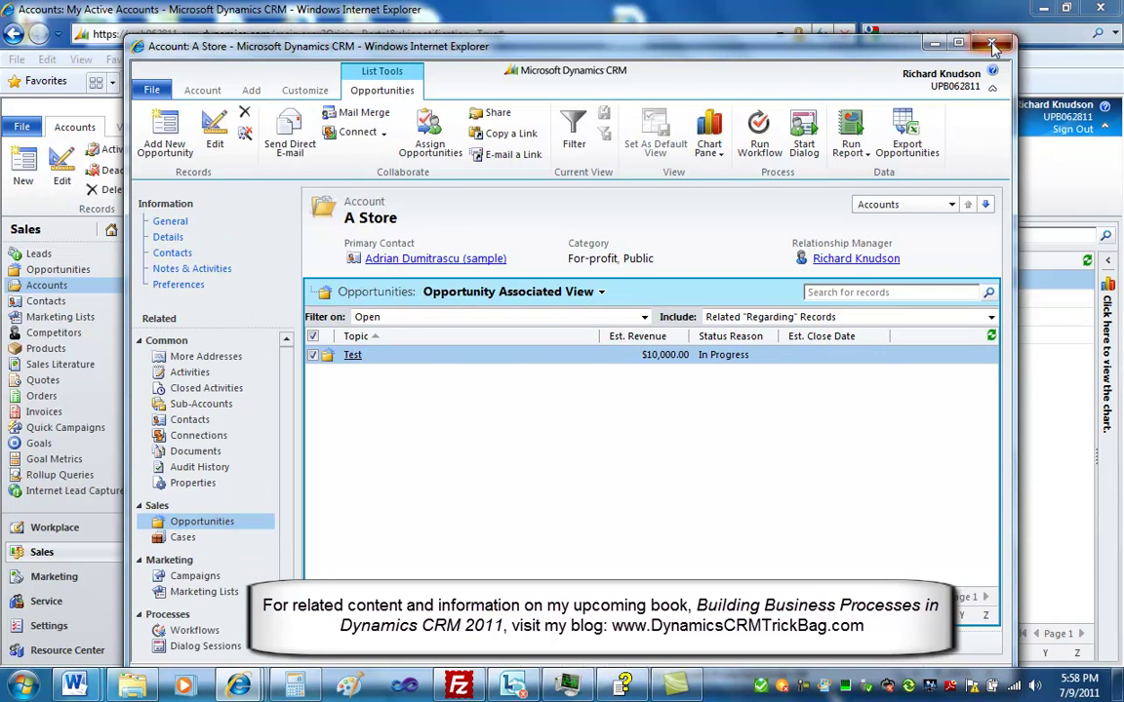
left_click(995, 45)
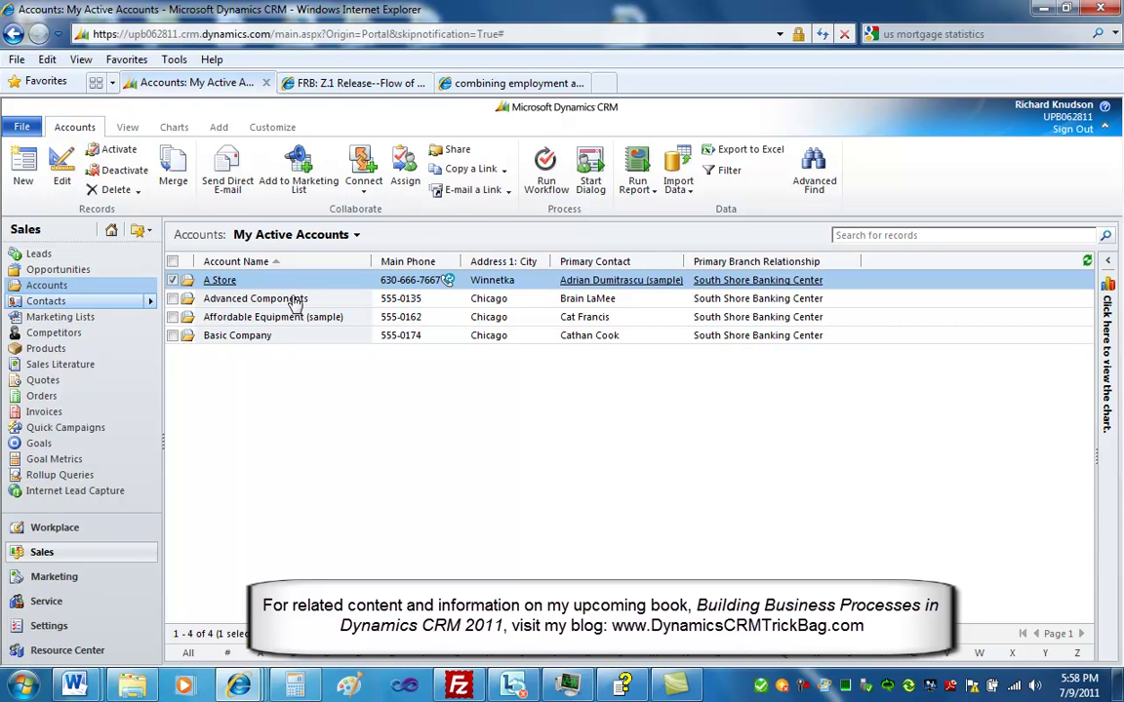
Reopen A Store to view its related opportunities, close it, and go to Contacts
left_click(220, 281)
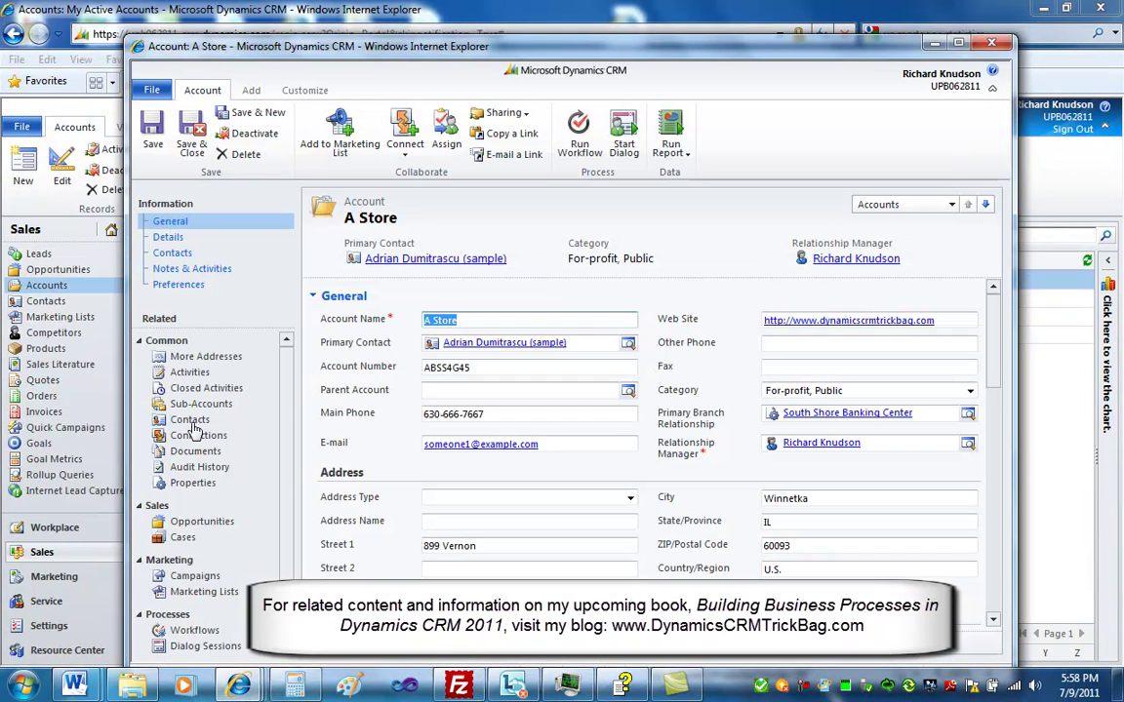
left_click(205, 522)
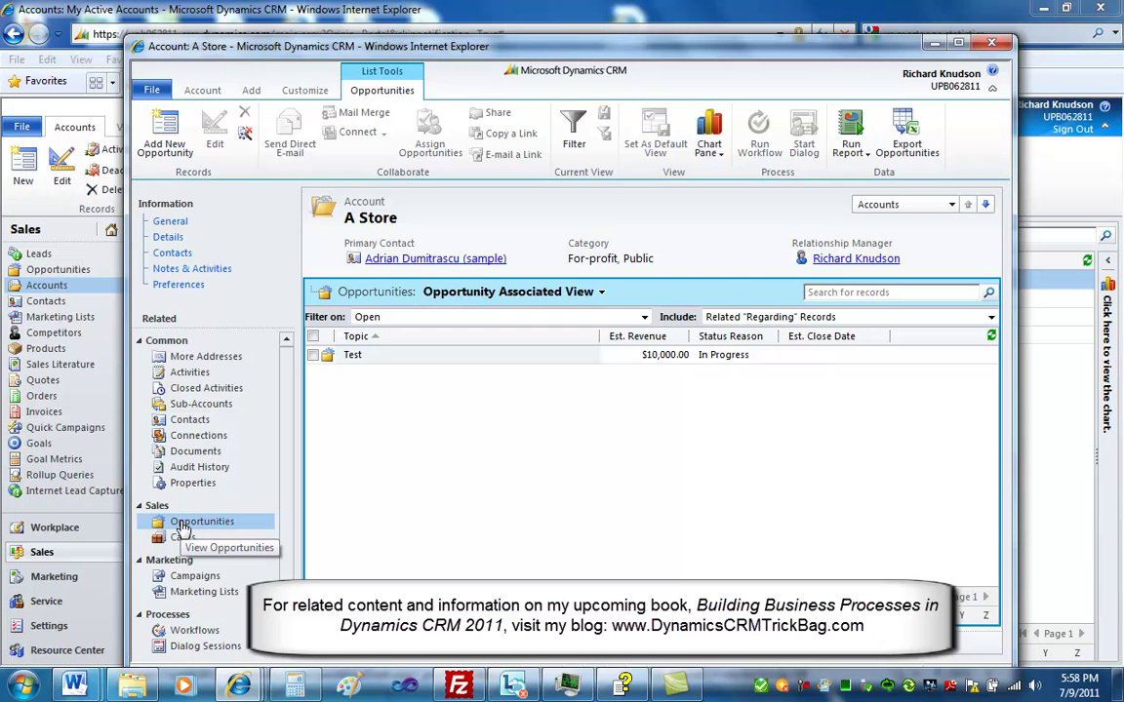
left_click(991, 43)
left_click(70, 307)
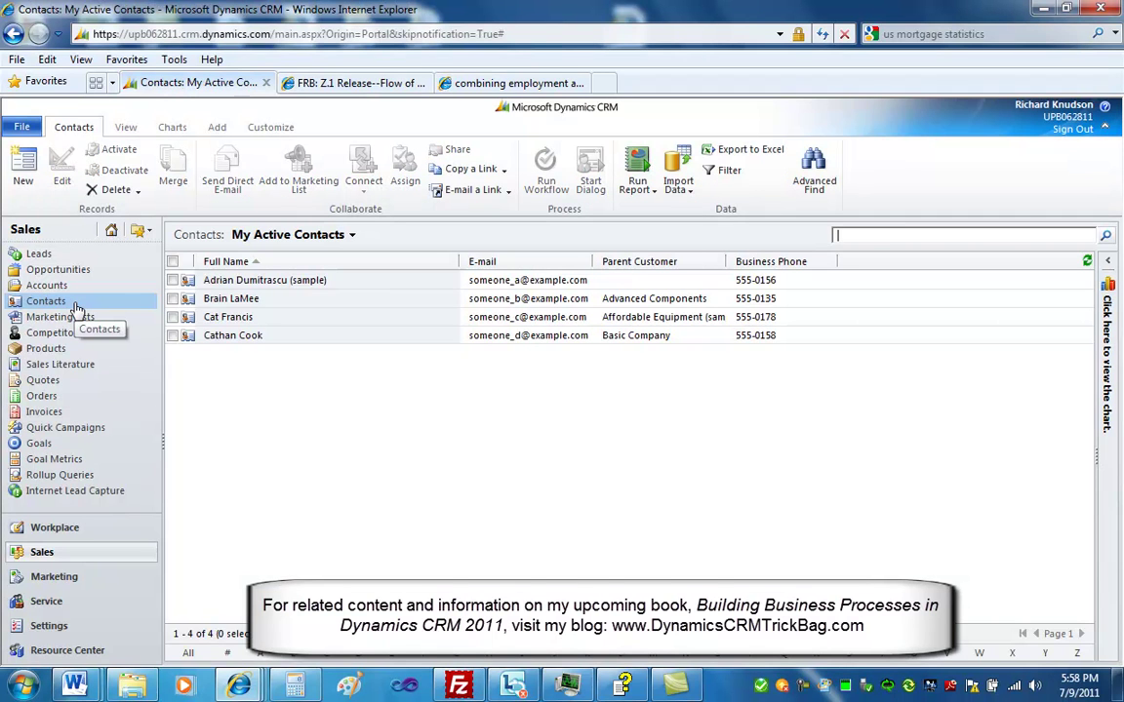
Open a contact and launch the Contact form editor
left_click(247, 303)
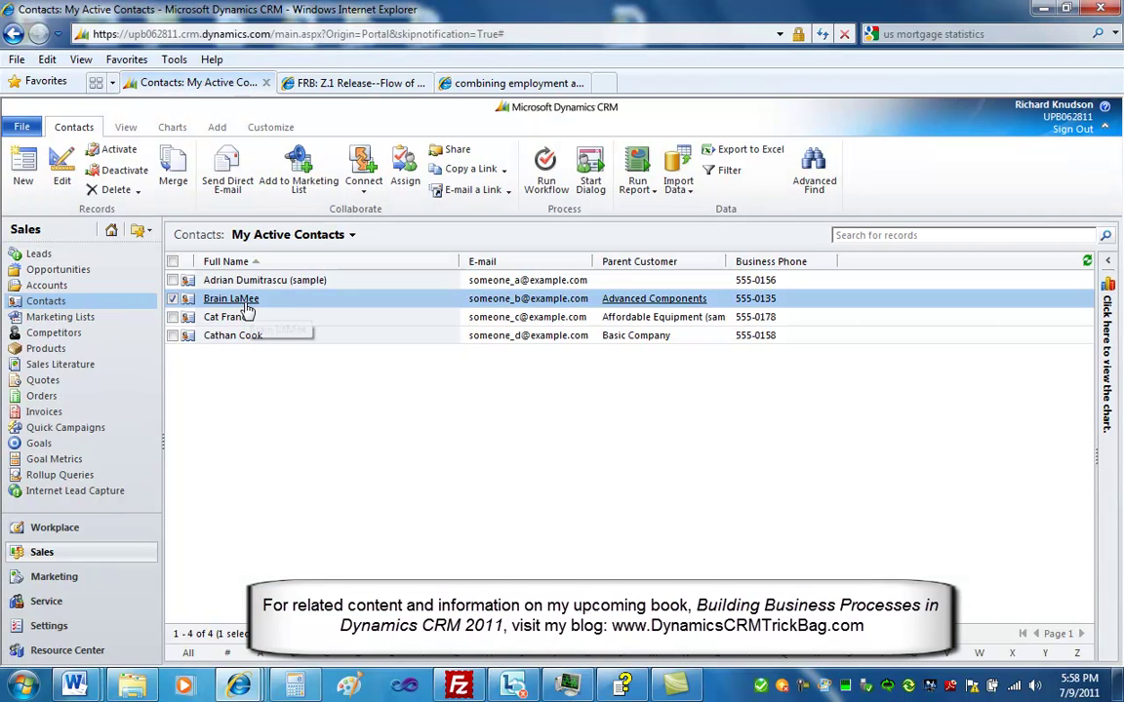
left_click(247, 304)
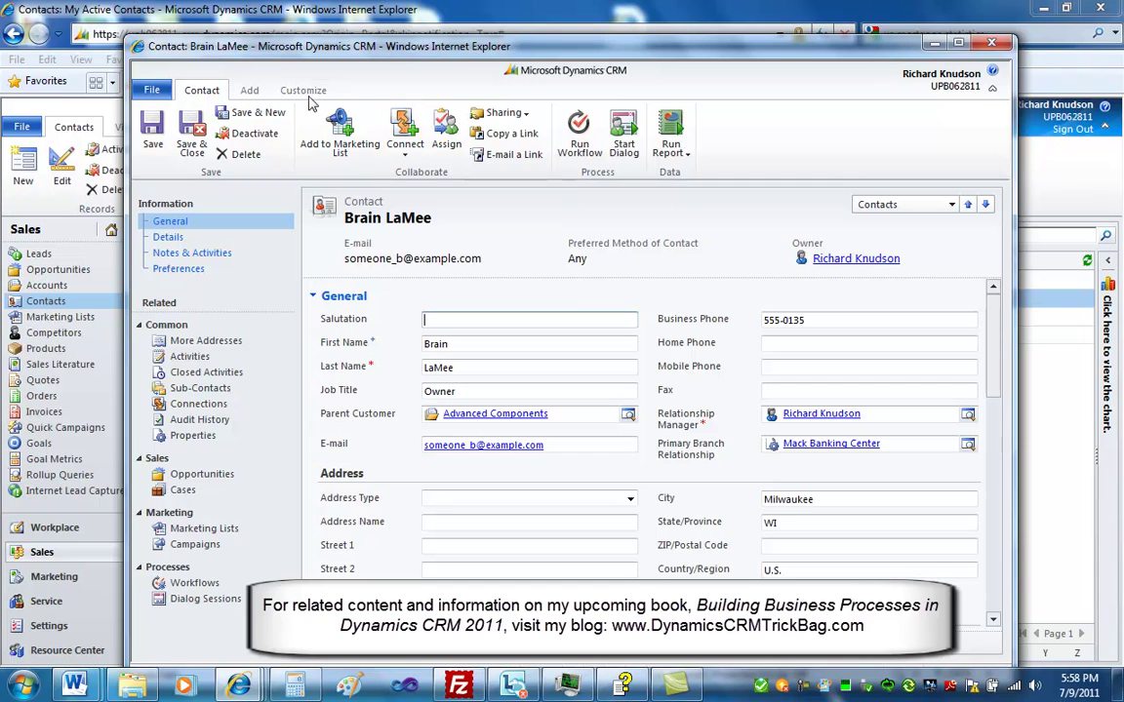
left_click(303, 90)
left_click(153, 135)
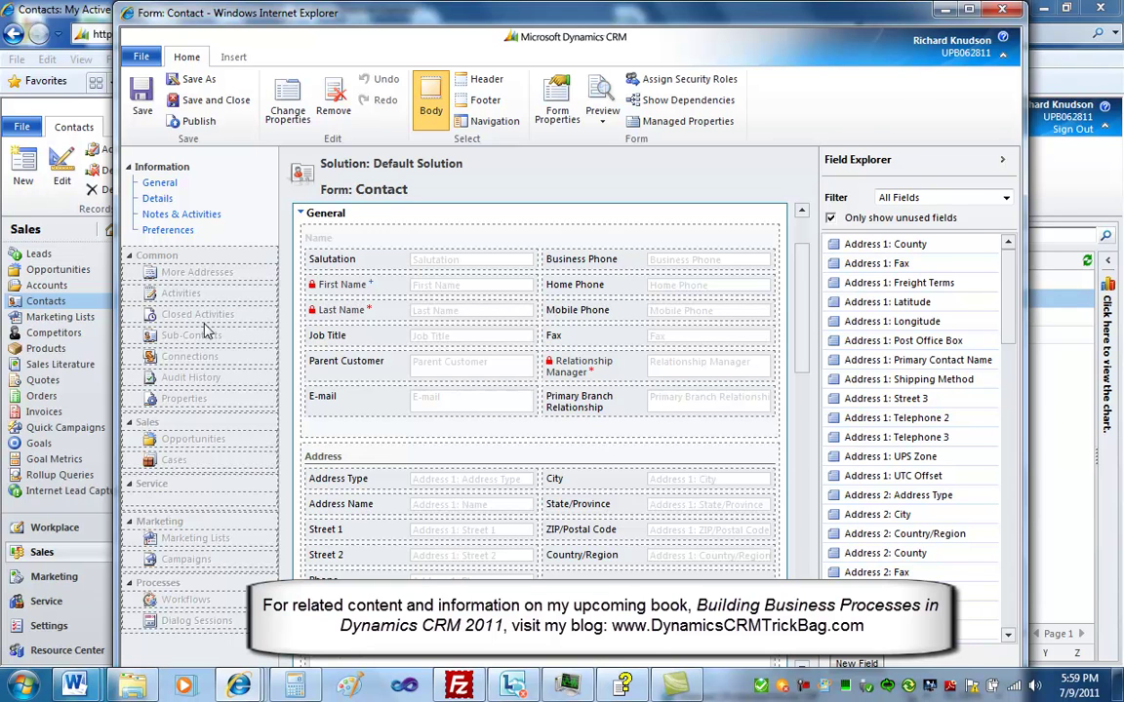
Remove Opportunities from the form's Sales navigation and save the form
left_click(204, 331)
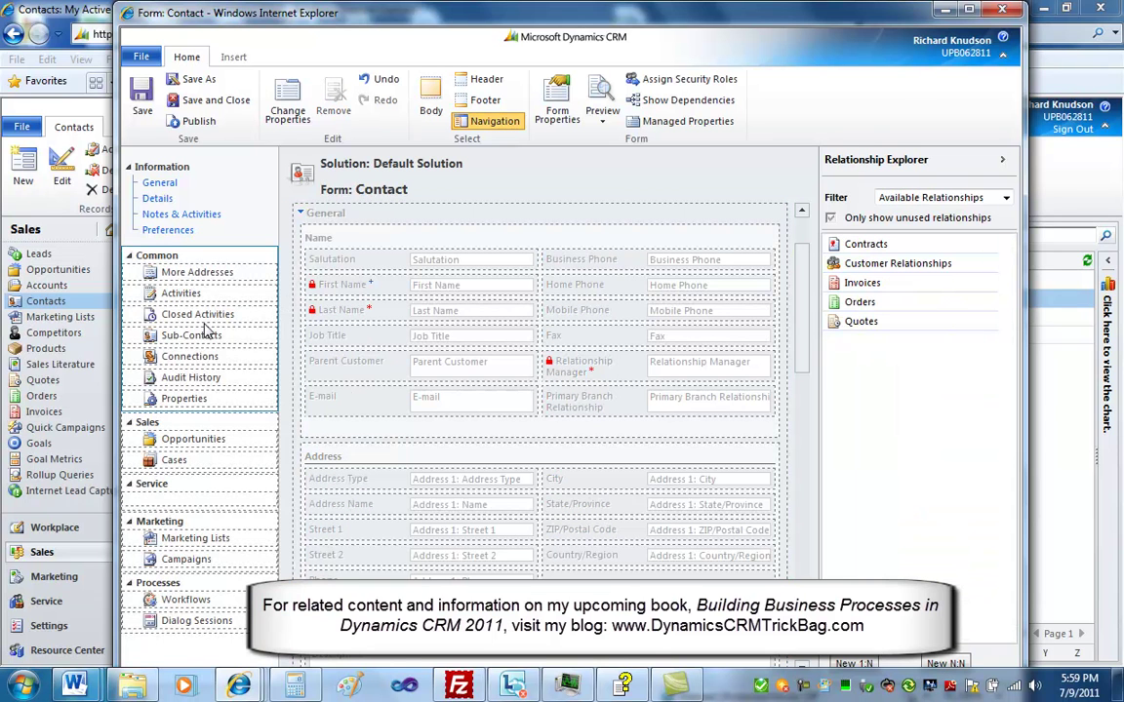
left_click(234, 445)
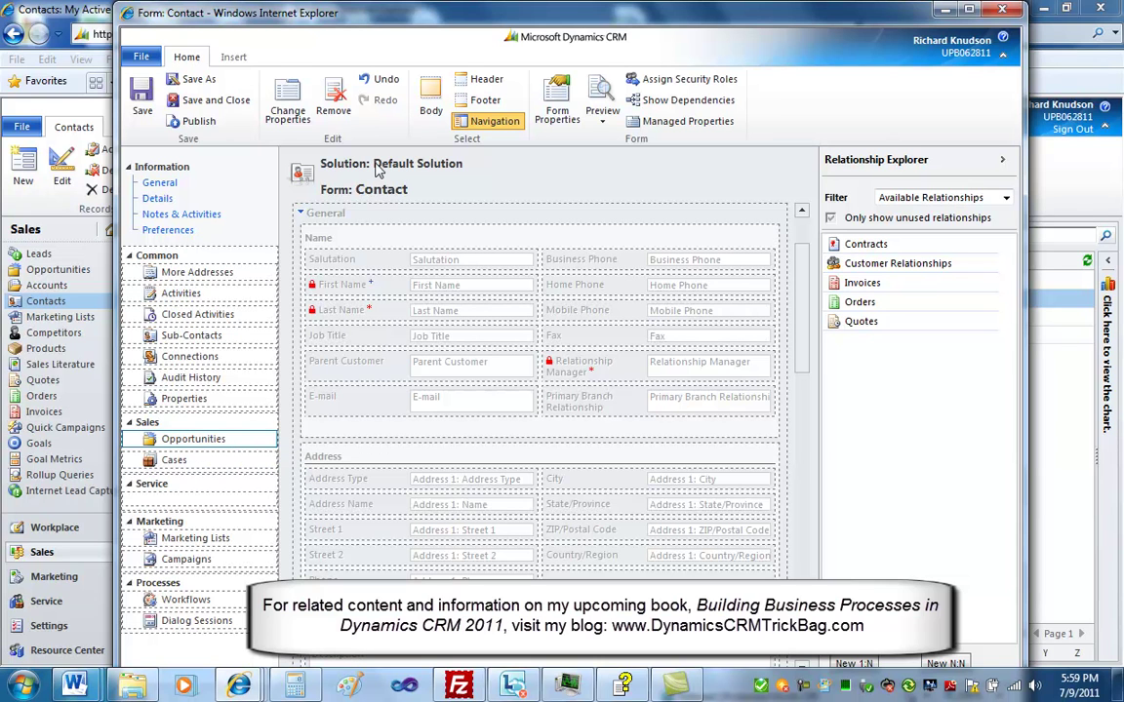
left_click(333, 97)
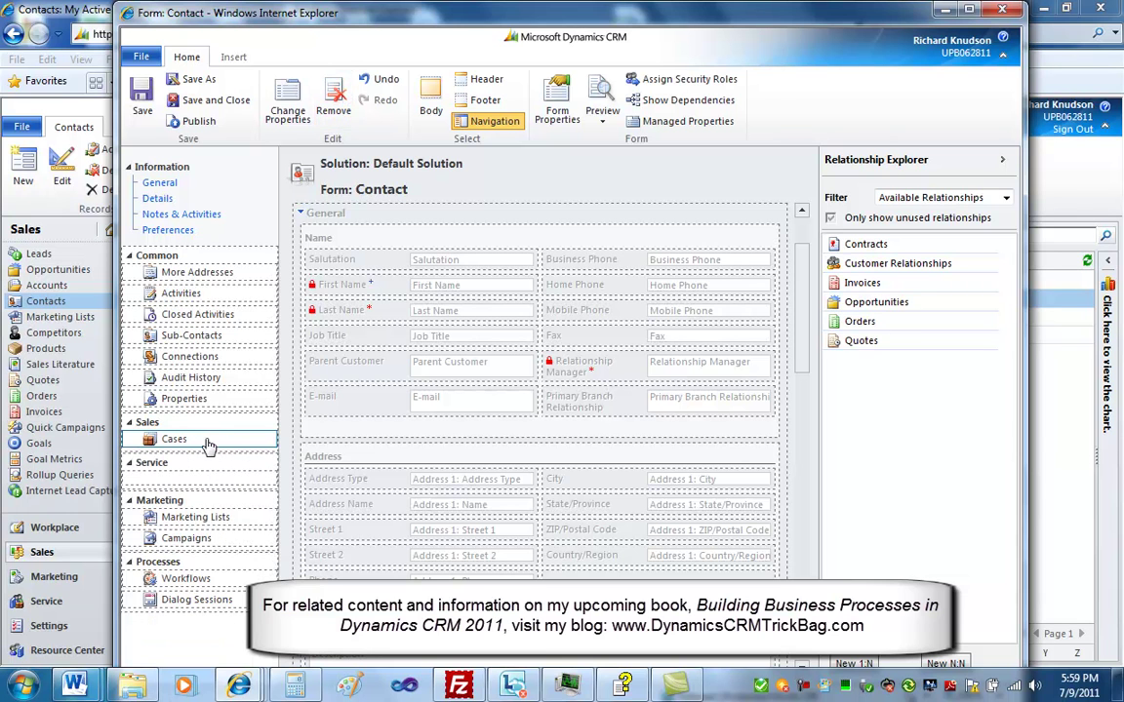
left_click(206, 100)
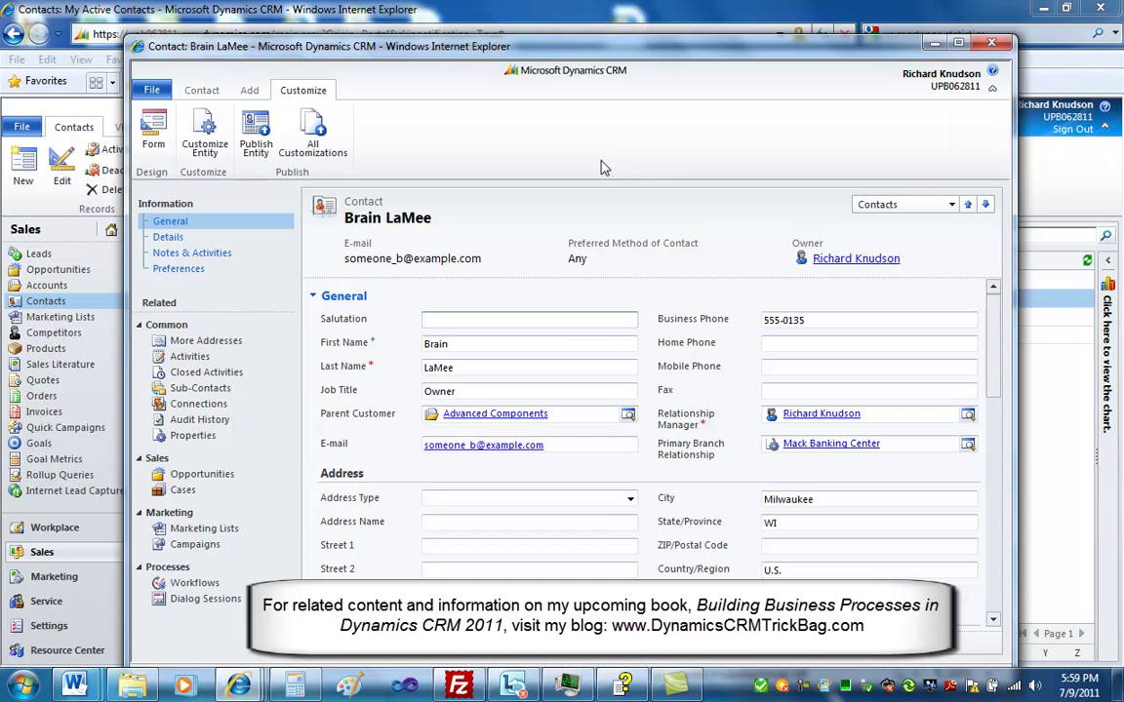
Save-close the contact and publish the Contact entity's customizations
left_click(201, 89)
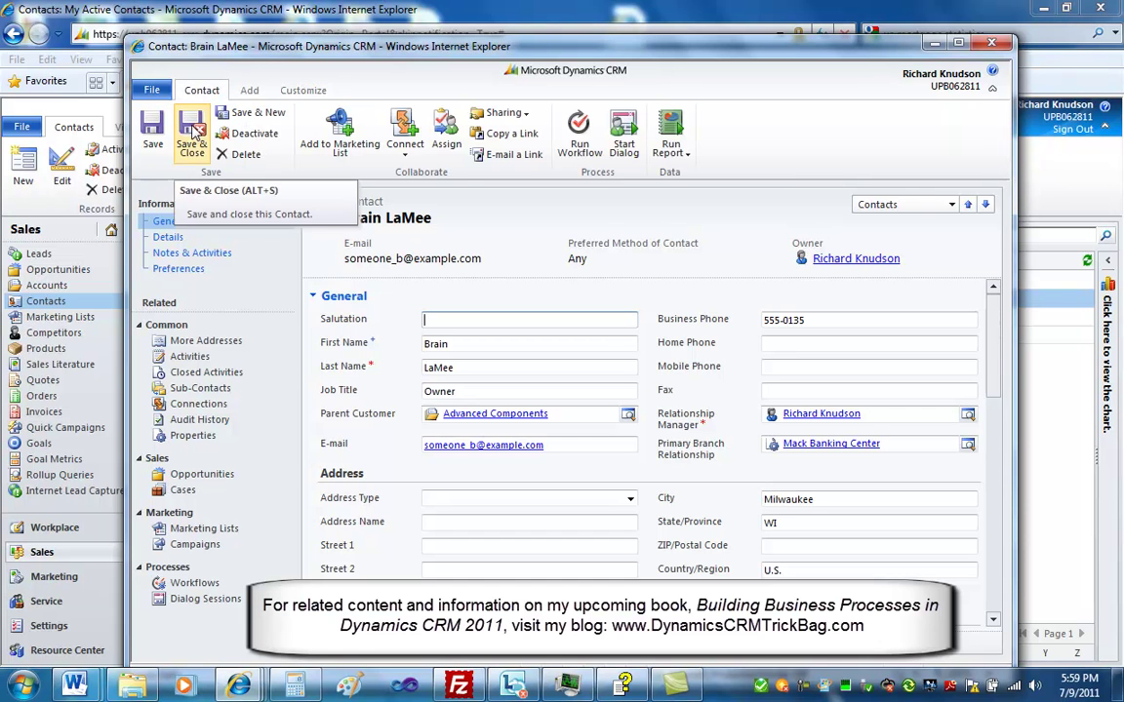
left_click(190, 130)
left_click(270, 126)
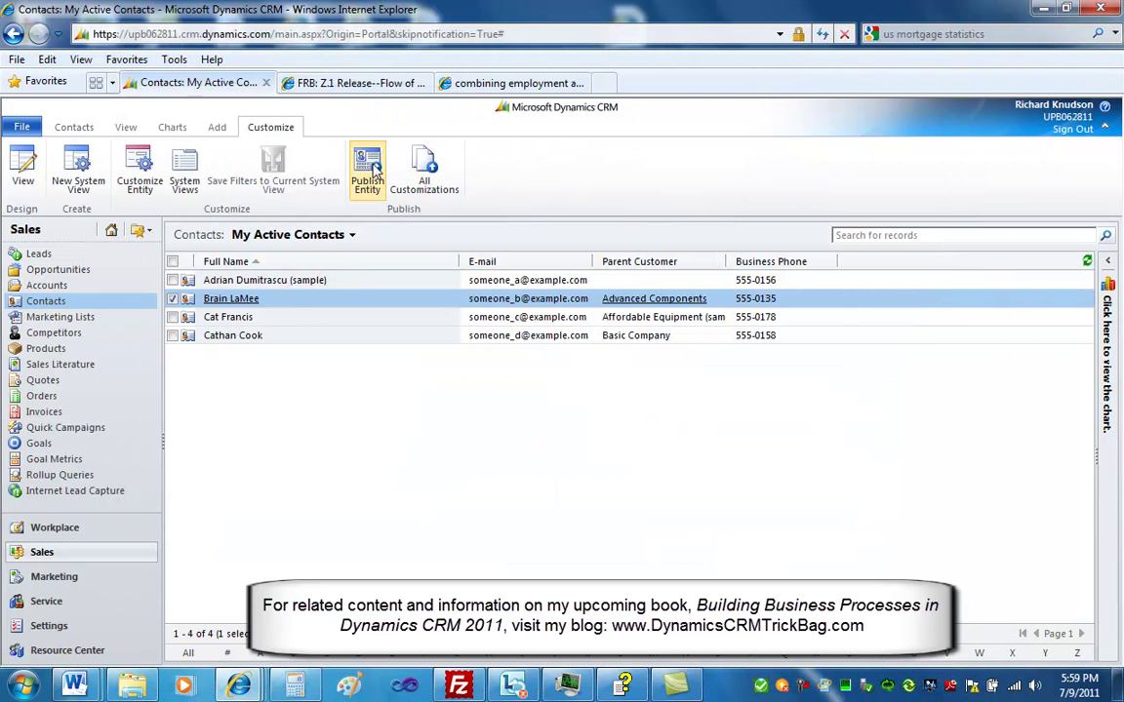
left_click(367, 168)
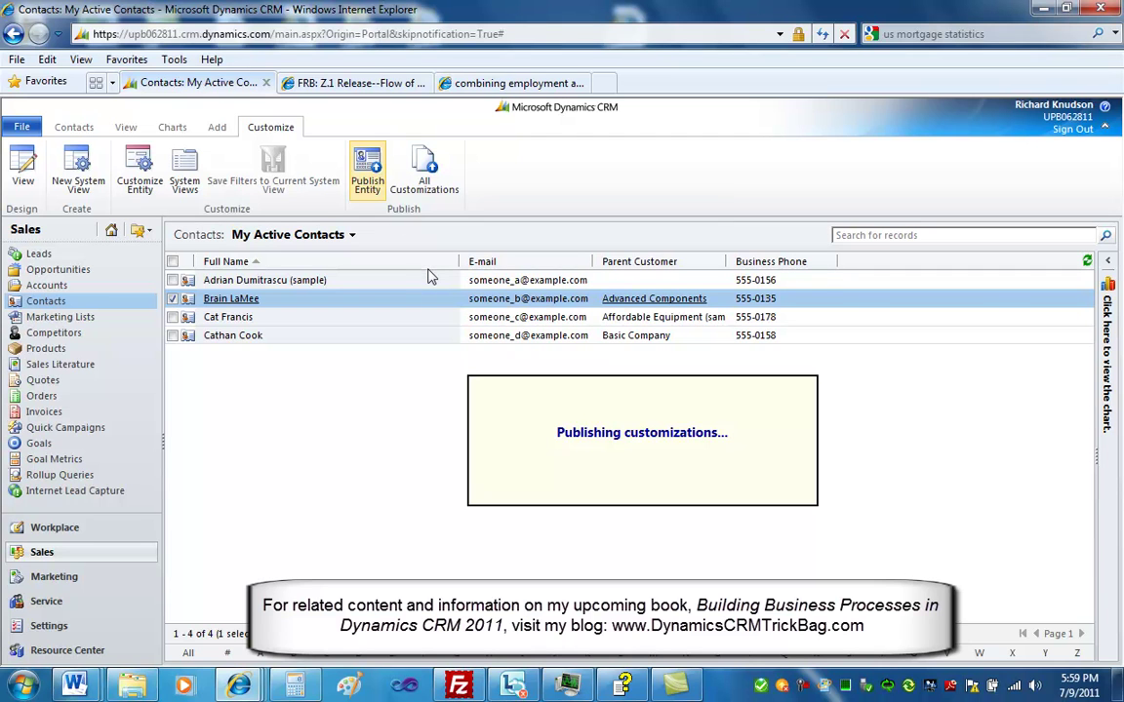